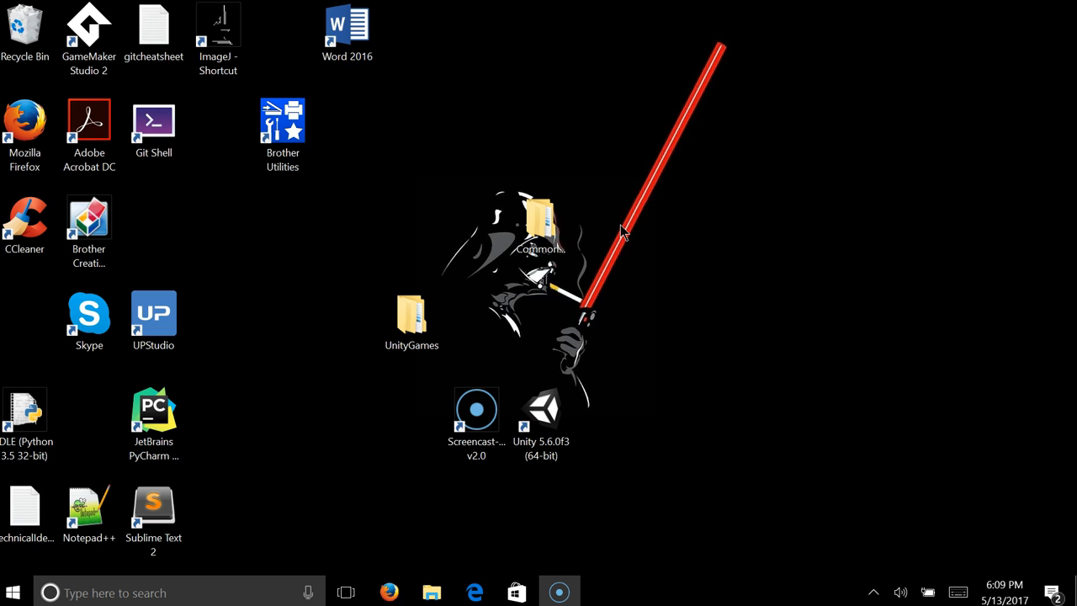
Launch Unity 5.6.0f3 and start a new project named SandboxIntroVideo
left_click(573, 427)
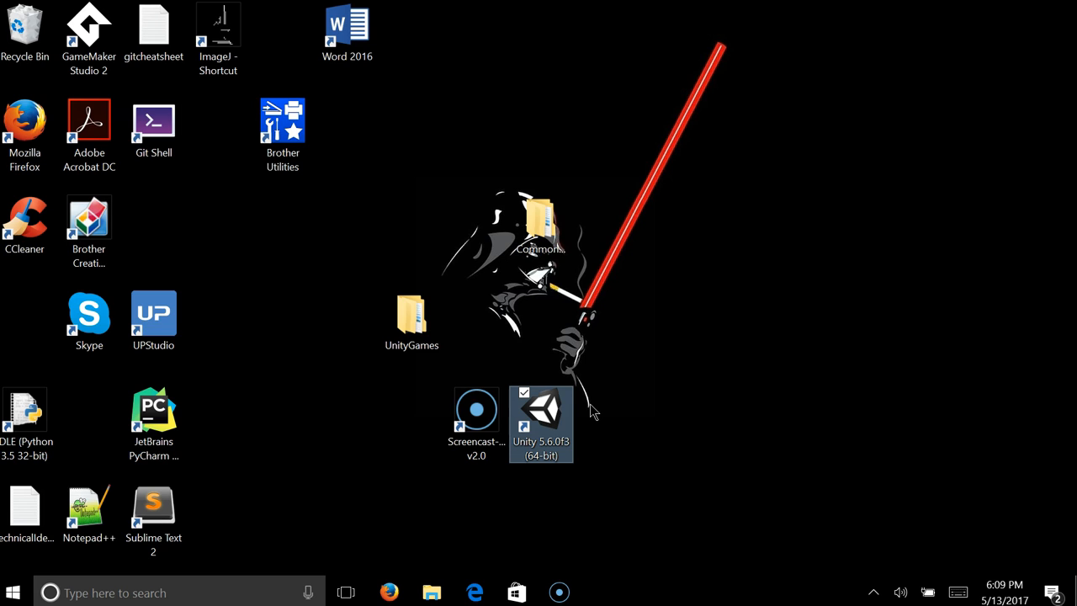
double_click(542, 409)
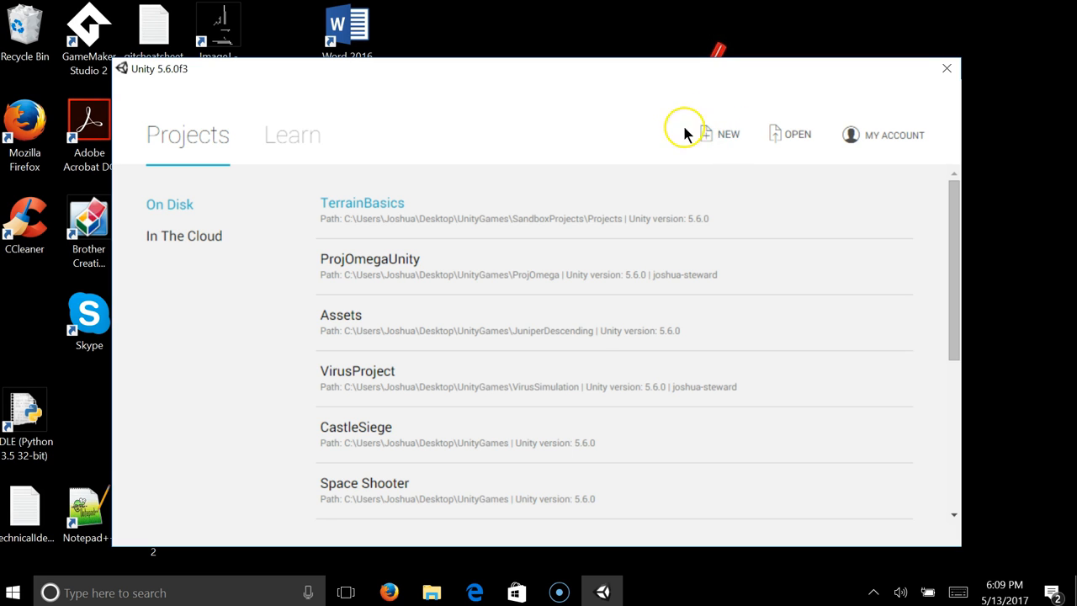
left_click(720, 134)
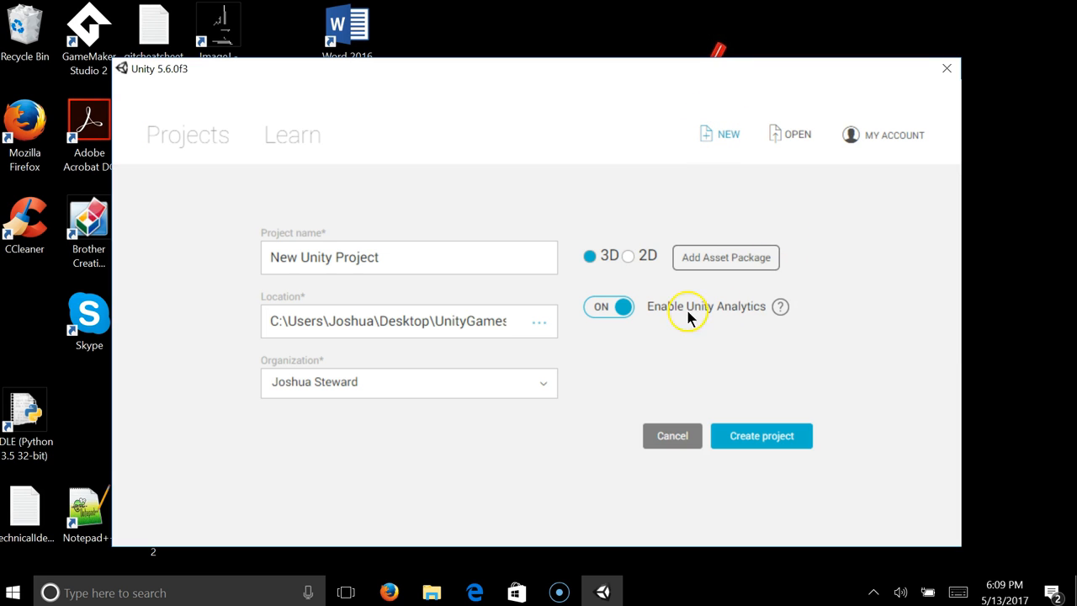
left_click(483, 261)
triple_click(483, 261)
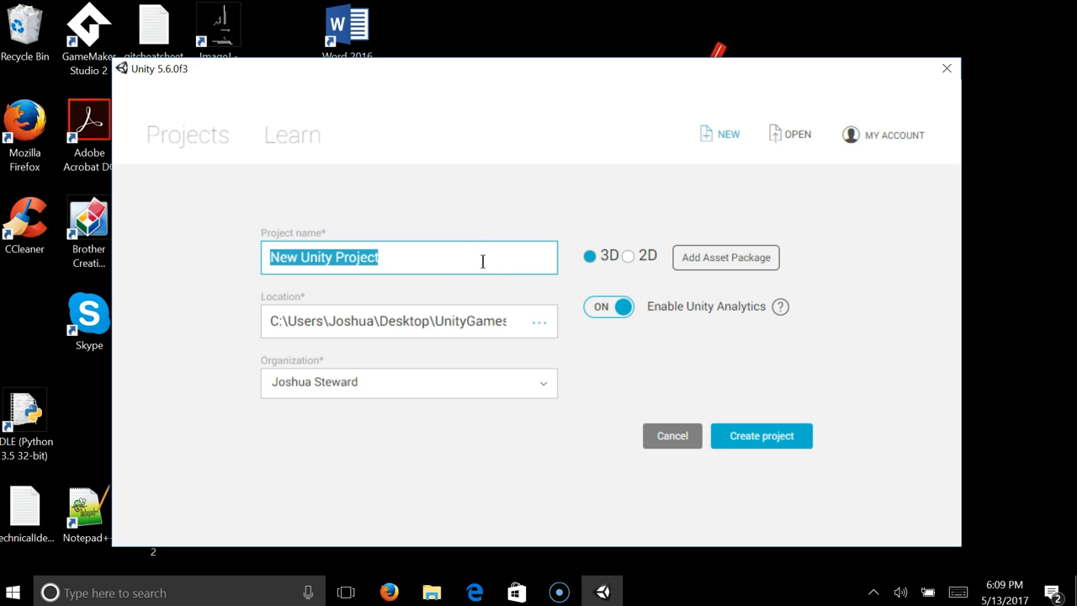
type("SandboxIntroVideo")
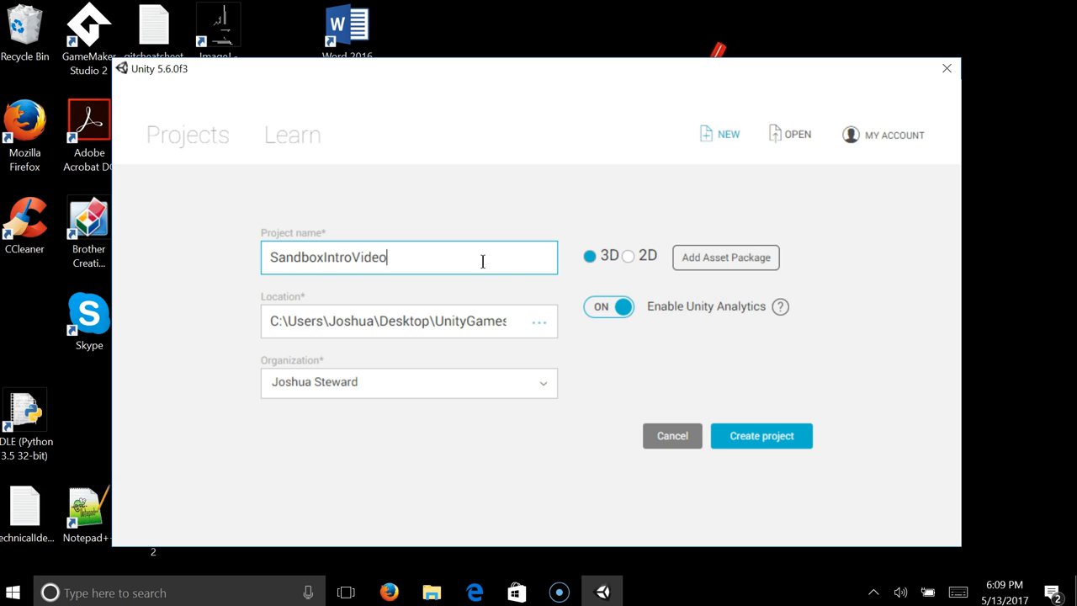
Set the new project's location to a folder inside Desktop\UnityGames\SandboxProjects
left_click(544, 323)
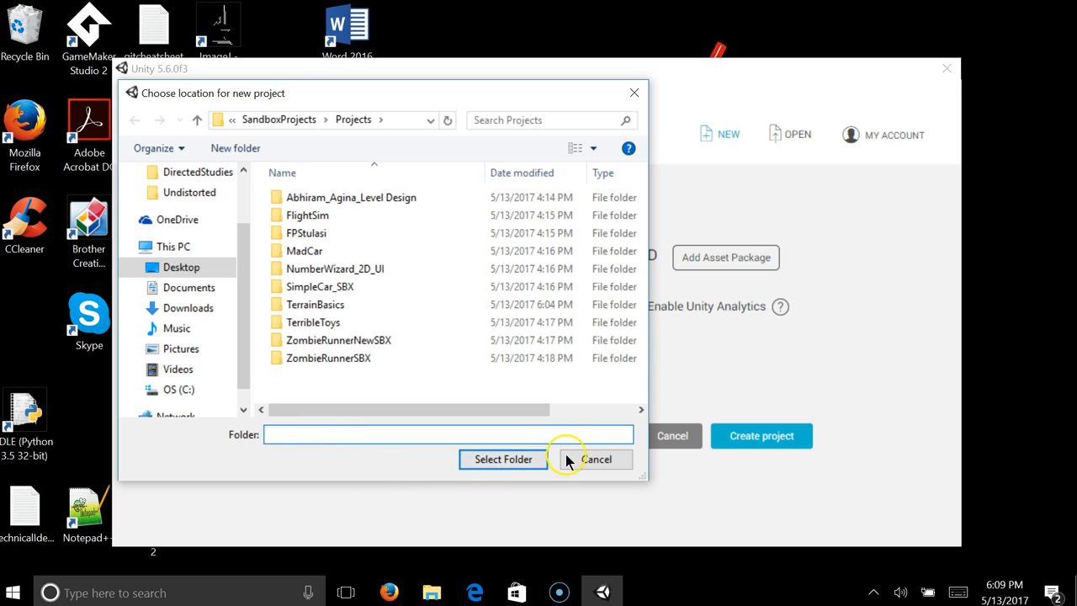
left_click(206, 268)
double_click(371, 215)
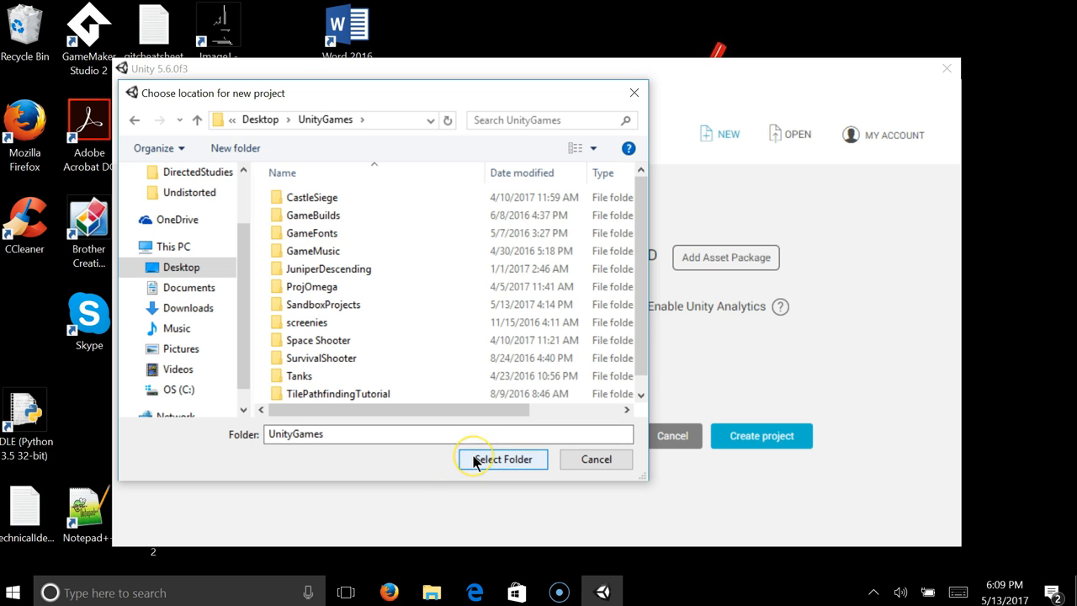
double_click(348, 305)
left_click(500, 452)
double_click(352, 254)
left_click(490, 466)
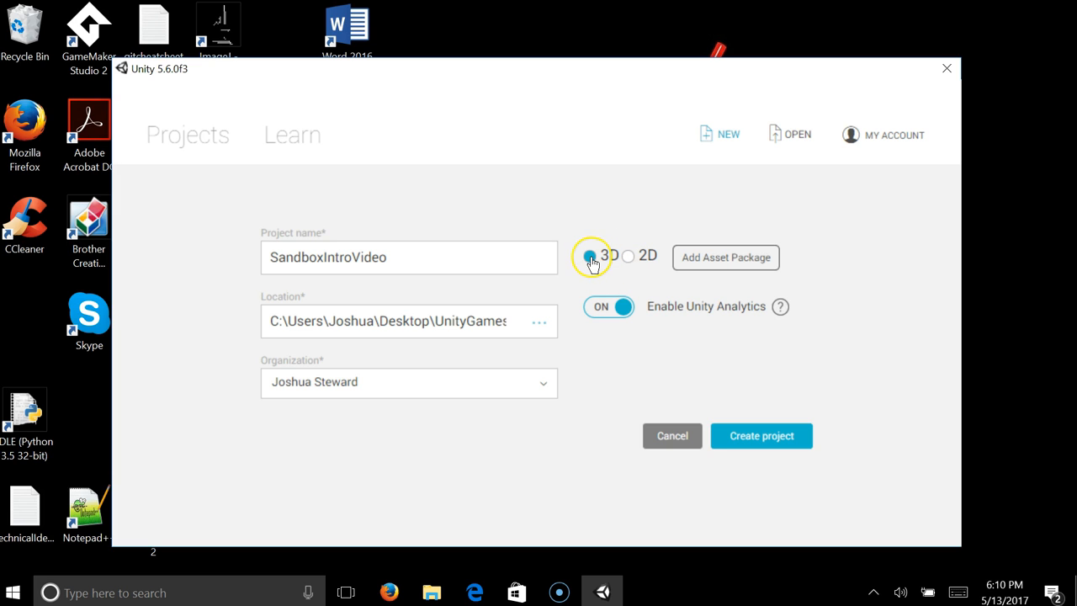
Switch the project type to 2D and back to 3D
left_click(633, 258)
left_click(628, 257)
left_click(612, 263)
left_click(592, 259)
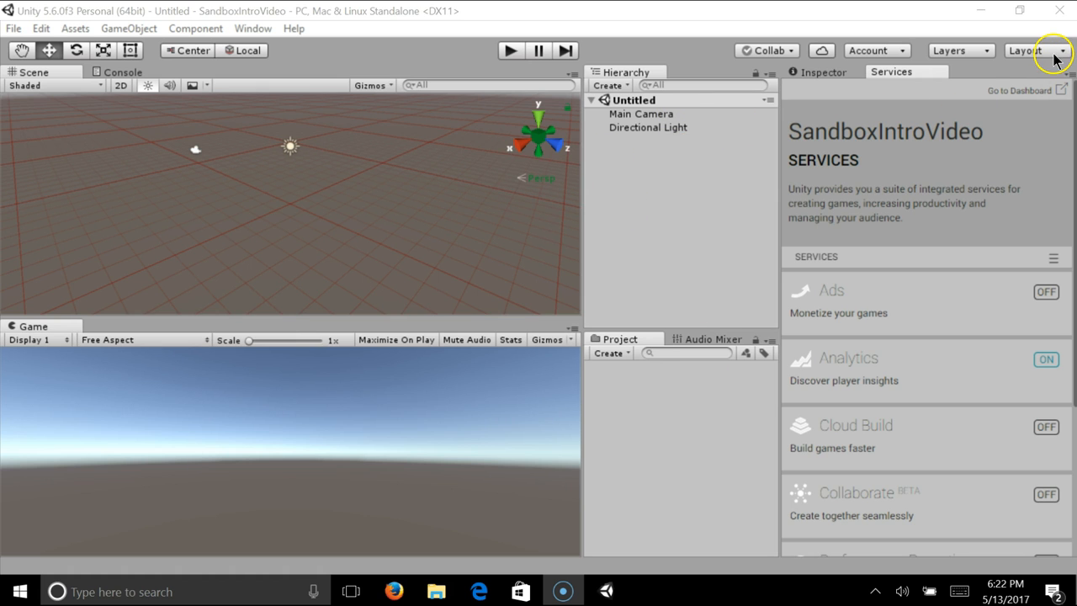
Try the 4 Split editor layout and settle on the 2 by 3 layout
left_click(1024, 51)
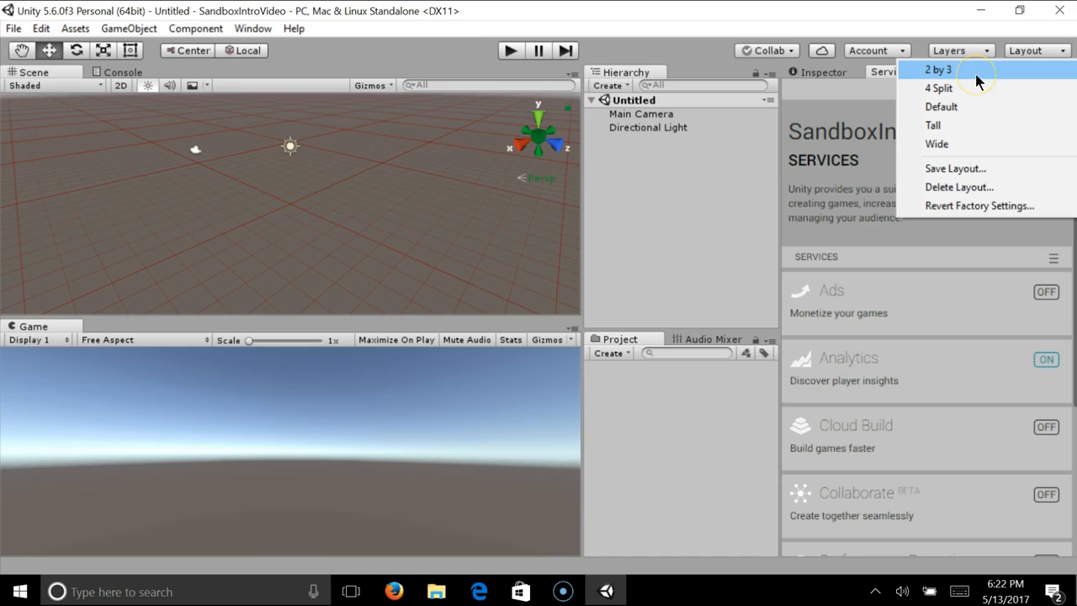
left_click(975, 74)
left_click(1024, 50)
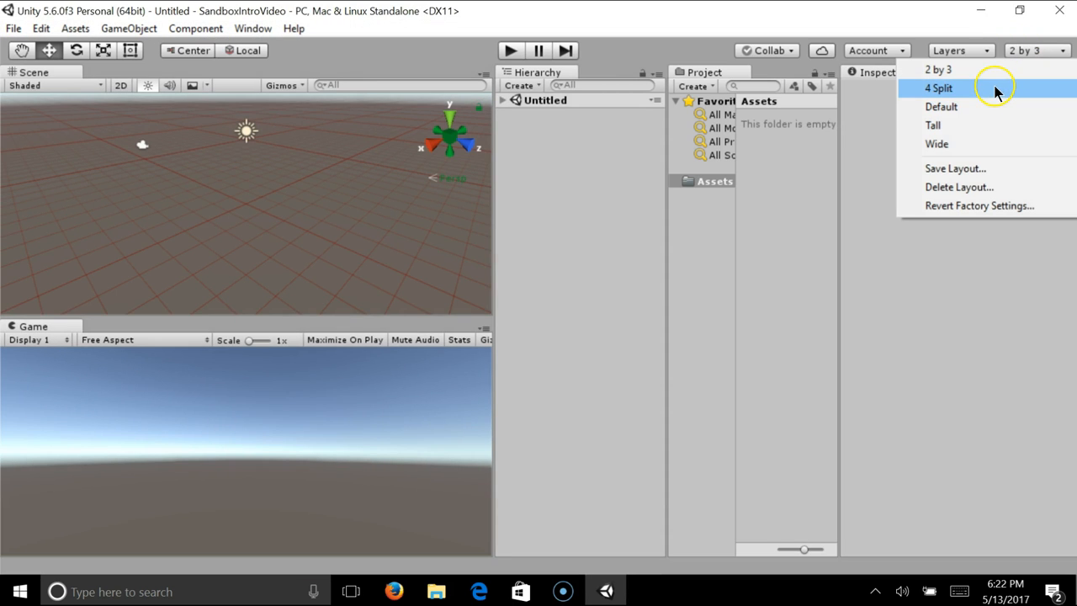
left_click(996, 99)
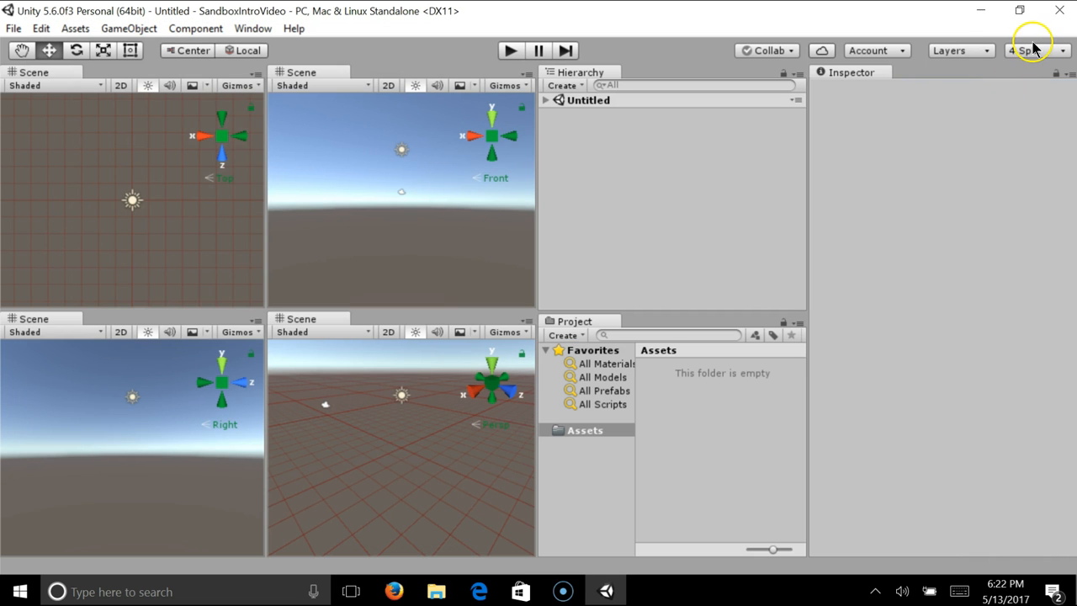
left_click(1034, 51)
left_click(1020, 70)
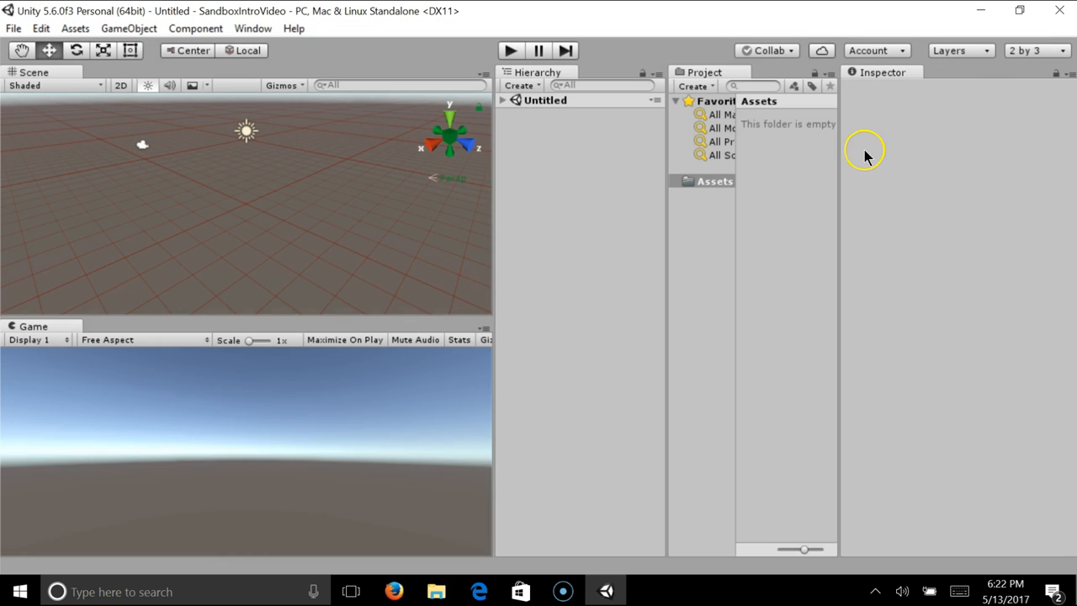
Dock the Project panel beneath the Hierarchy and enlarge the Scene view in height and width
left_click_drag(703, 73, 579, 477)
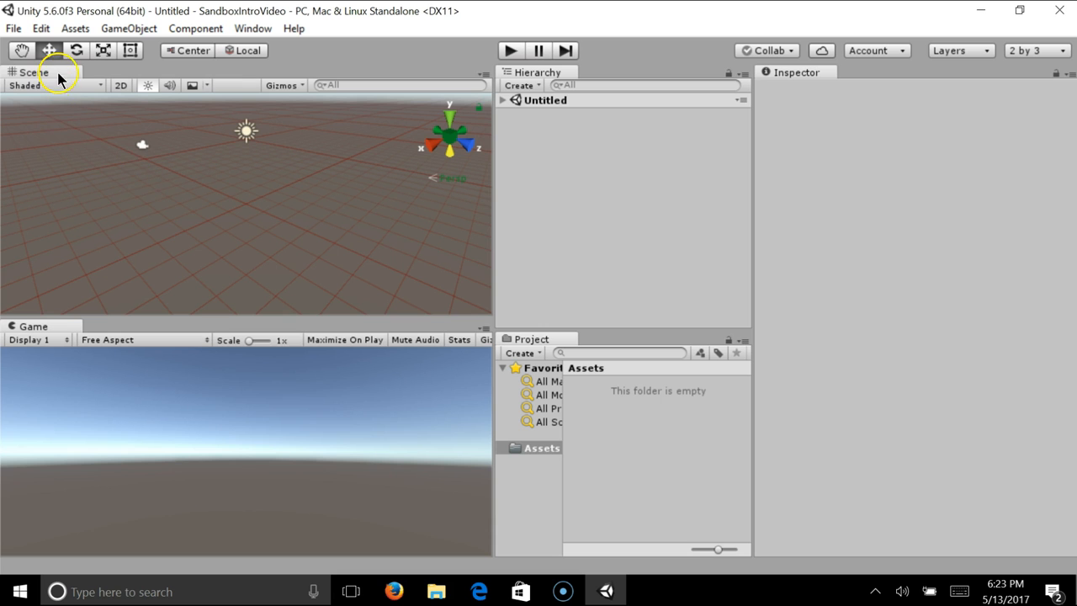
left_click_drag(245, 317, 257, 404)
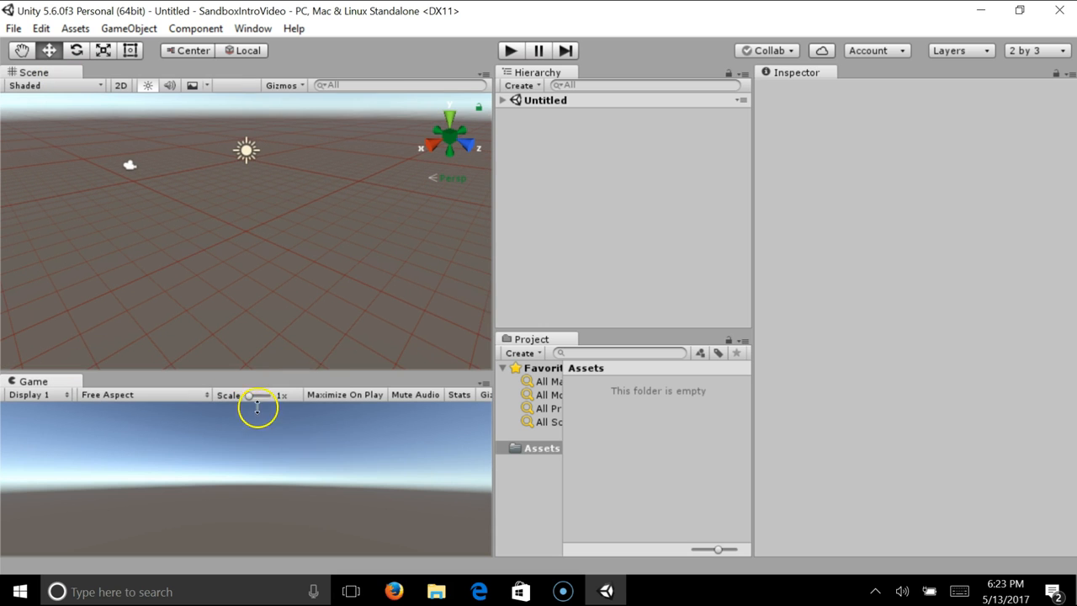
left_click_drag(497, 245, 676, 207)
Examine the scene by orbiting around it and aligning the Scene view to the Y and X axes
left_click_drag(463, 234, 455, 259, "alt")
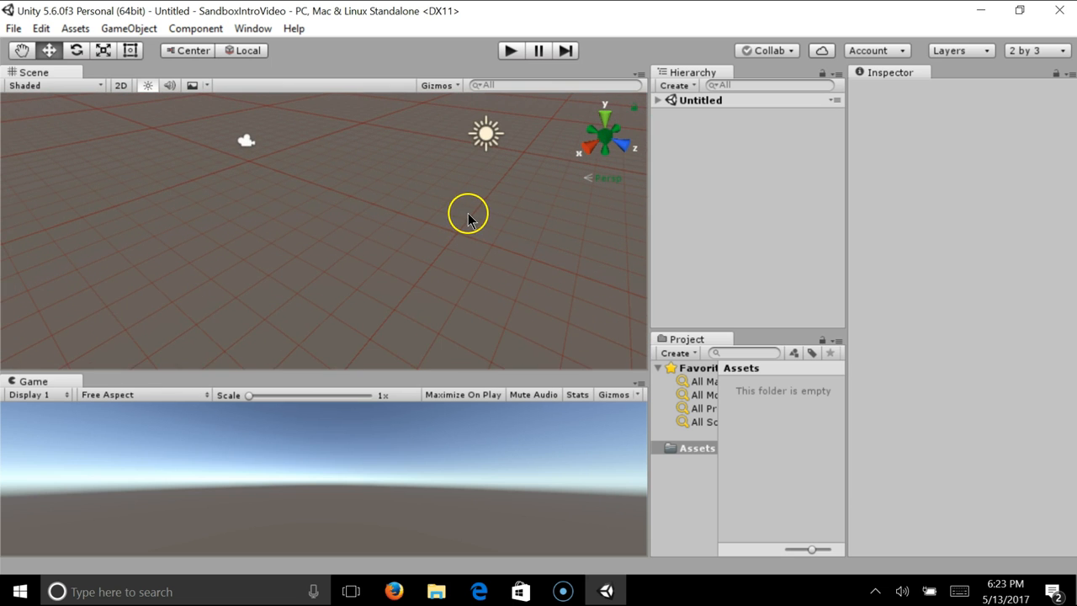
key("alt")
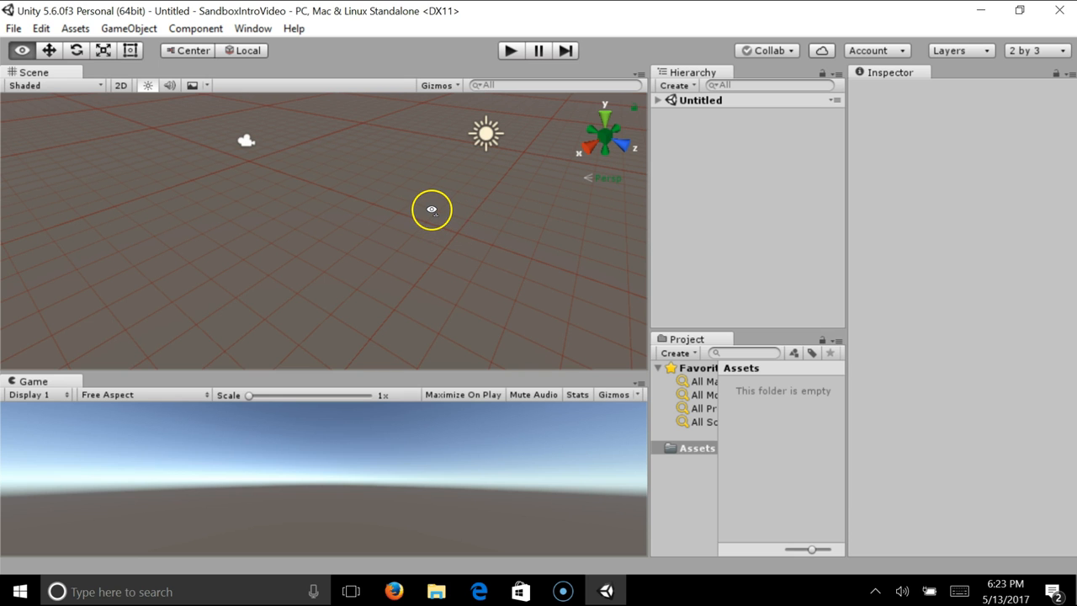
left_click_drag(432, 209, 505, 192, "alt")
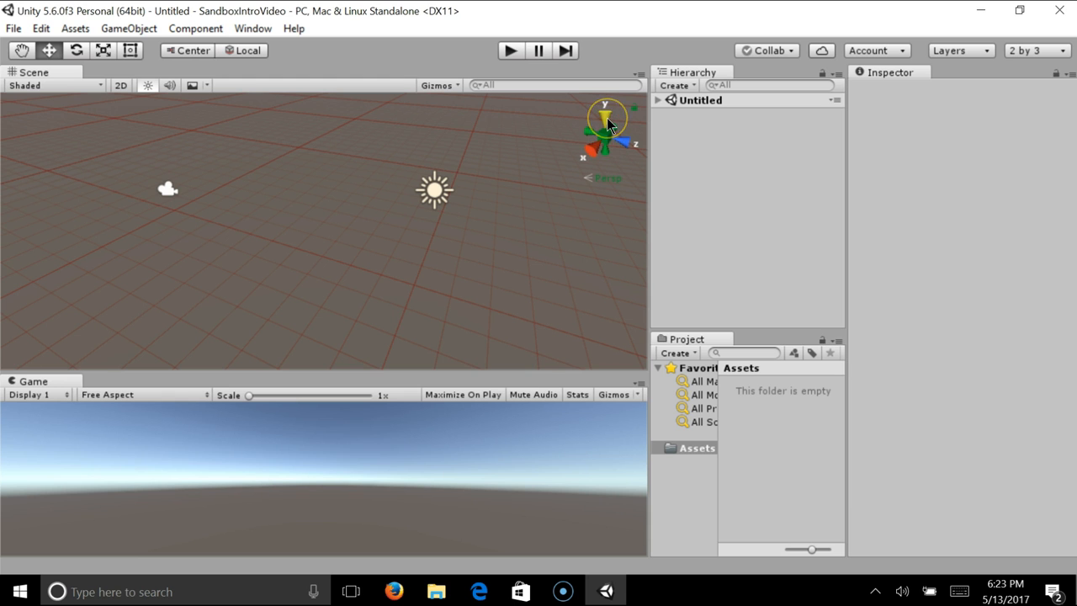
left_click(605, 118)
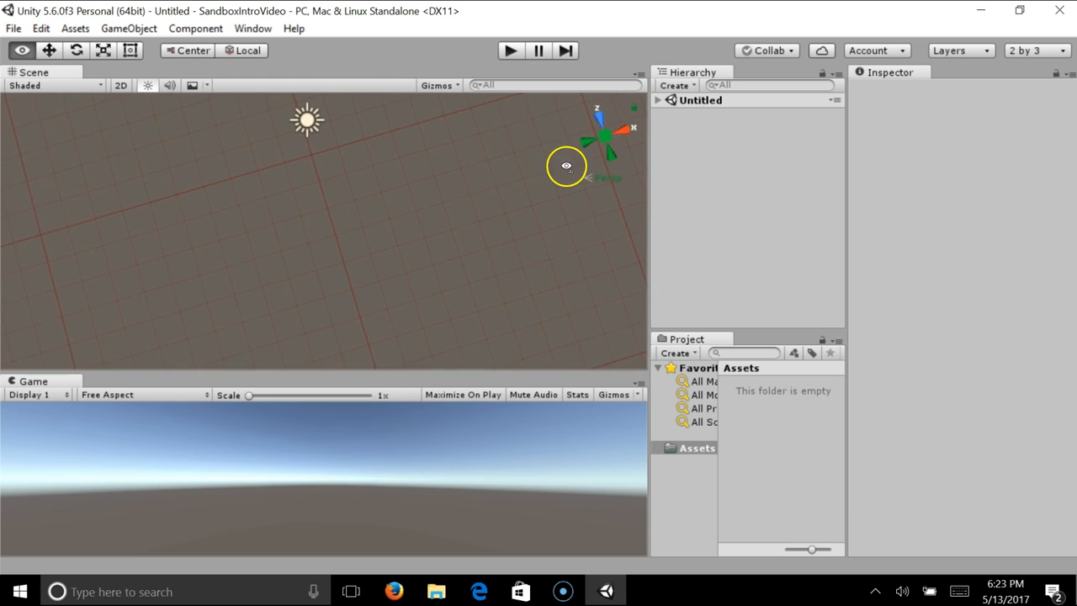
left_click(623, 132)
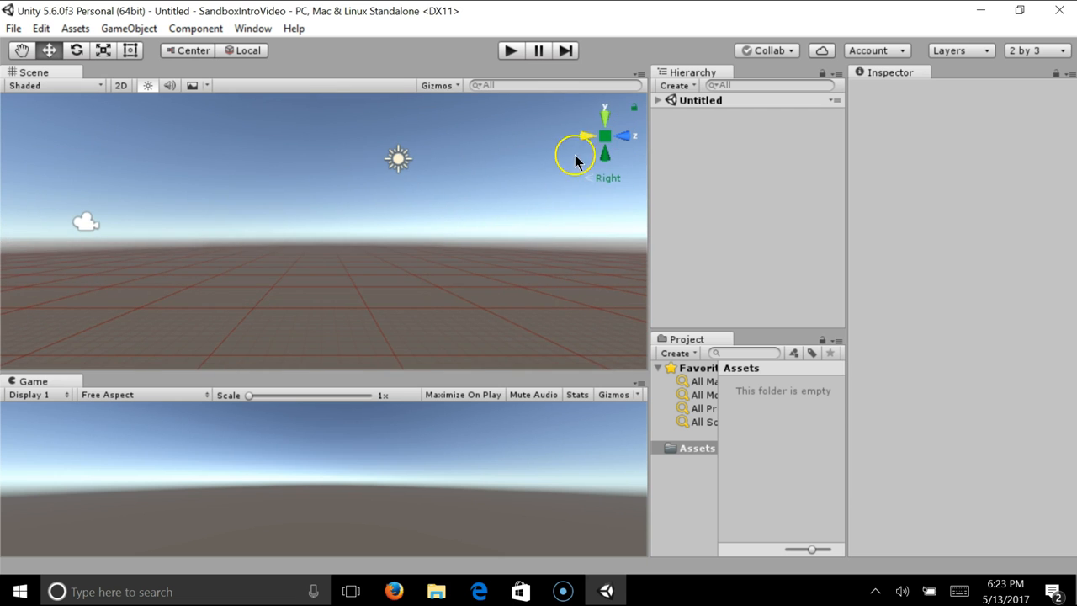
left_click_drag(532, 175, 595, 160, "alt")
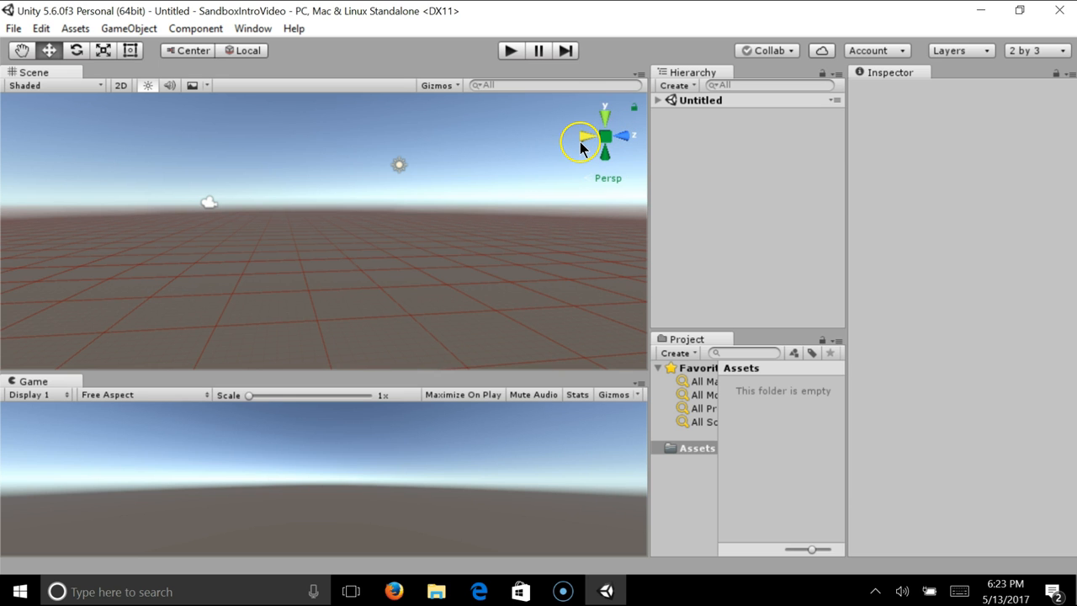
left_click_drag(442, 207, 216, 258, "alt")
left_click_drag(413, 197, 479, 247, "alt")
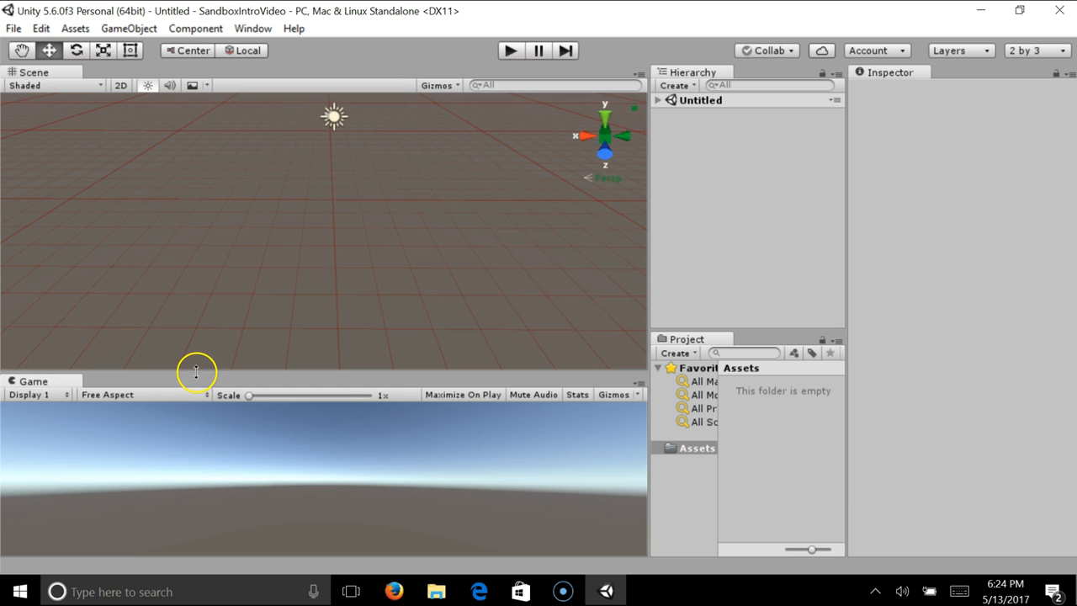
Make the Game view taller and dock it as a tab beside the Scene view
left_click_drag(192, 372, 192, 224)
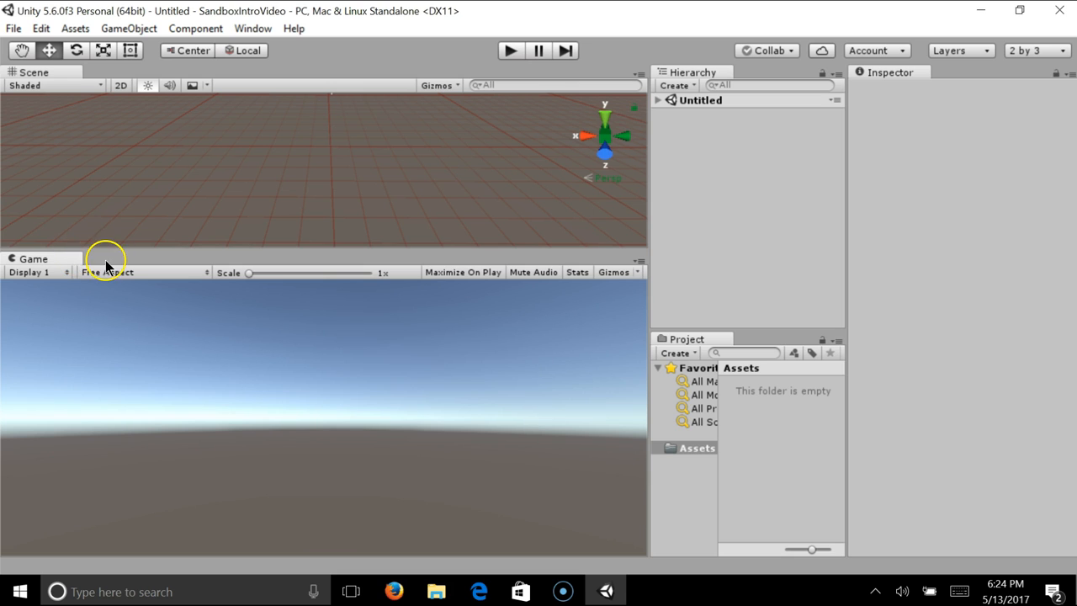
left_click_drag(75, 266, 105, 354)
left_click_drag(146, 425, 245, 497)
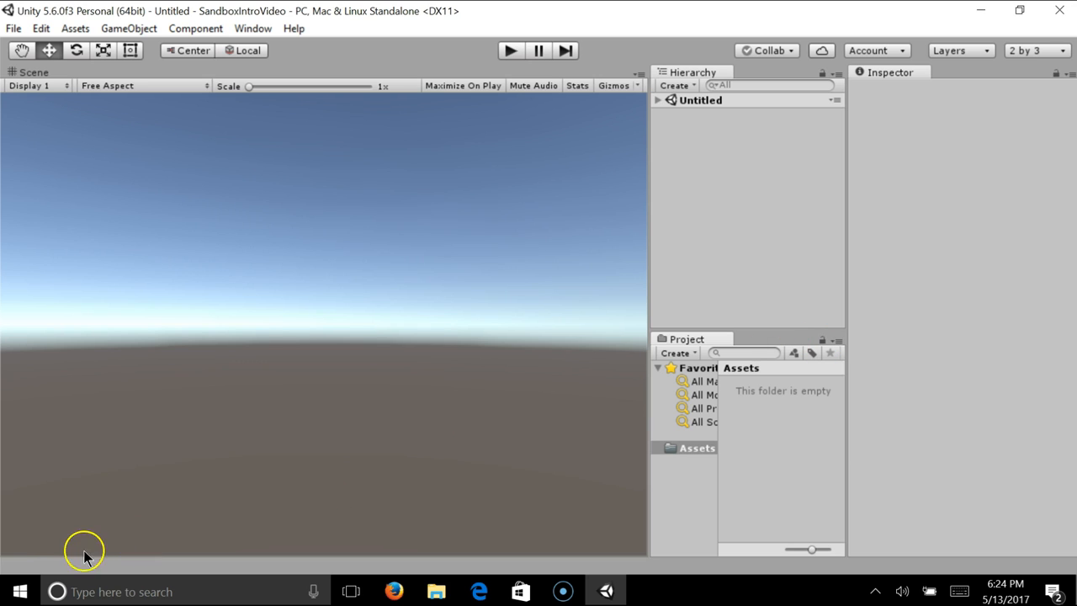
left_click(27, 577)
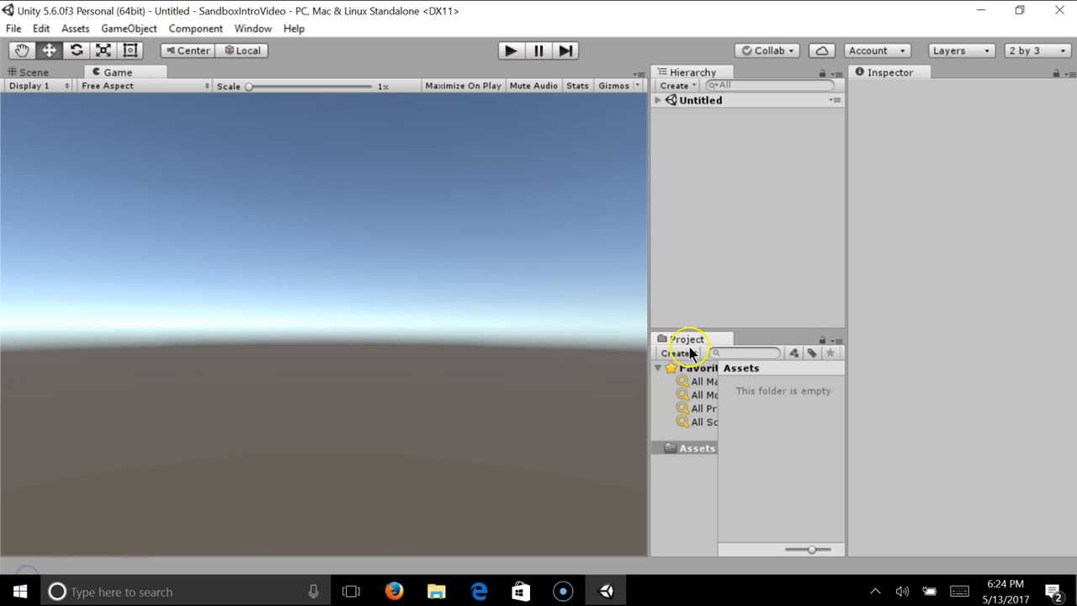
Dock the Project panel between the Scene and Game tabs, view it there, and return it beneath the Hierarchy
left_click_drag(700, 345, 185, 72)
left_click(200, 72)
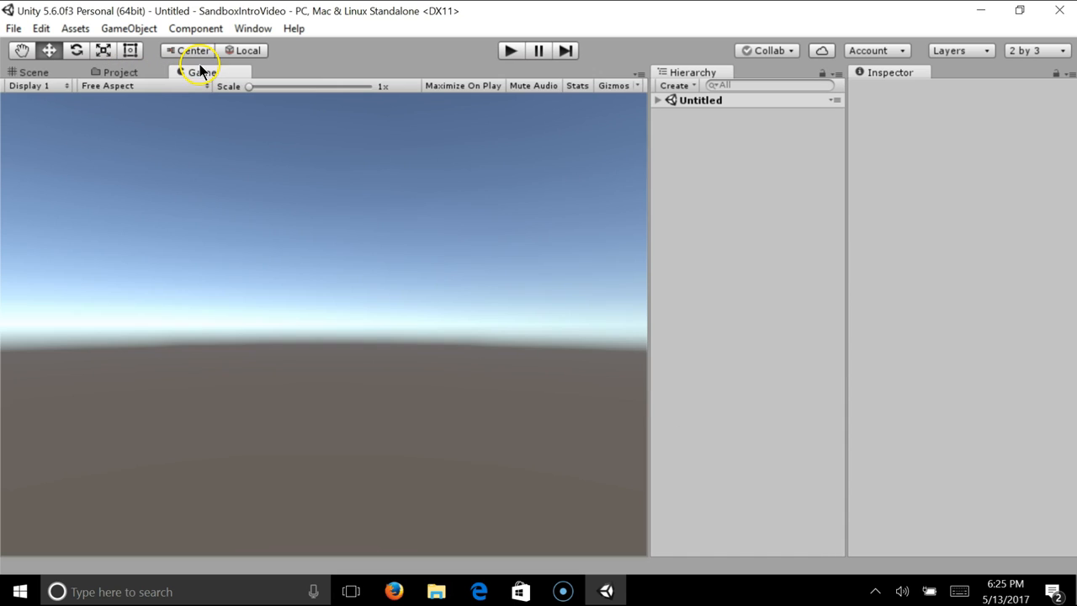
left_click(126, 73)
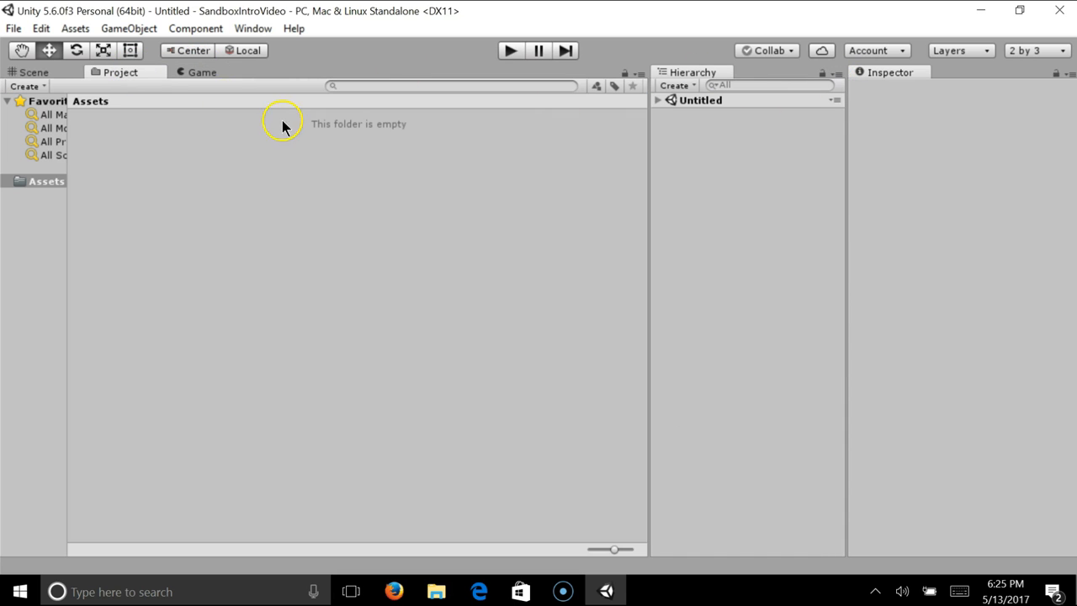
left_click_drag(120, 72, 736, 464)
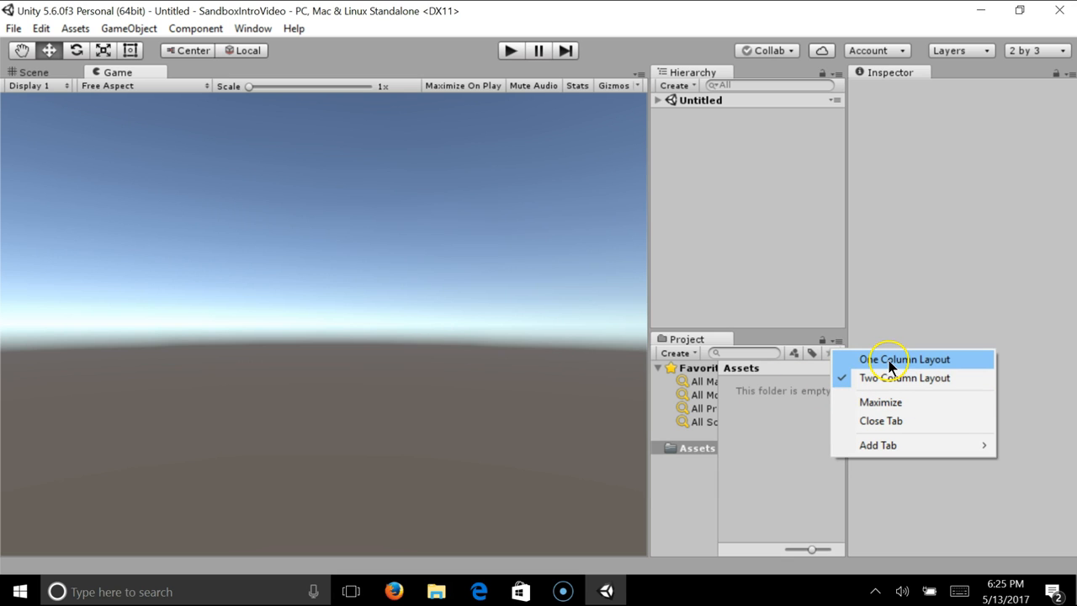
Switch the Project panel to the One Column Layout
left_click(889, 360)
left_click(687, 354)
left_click(922, 421)
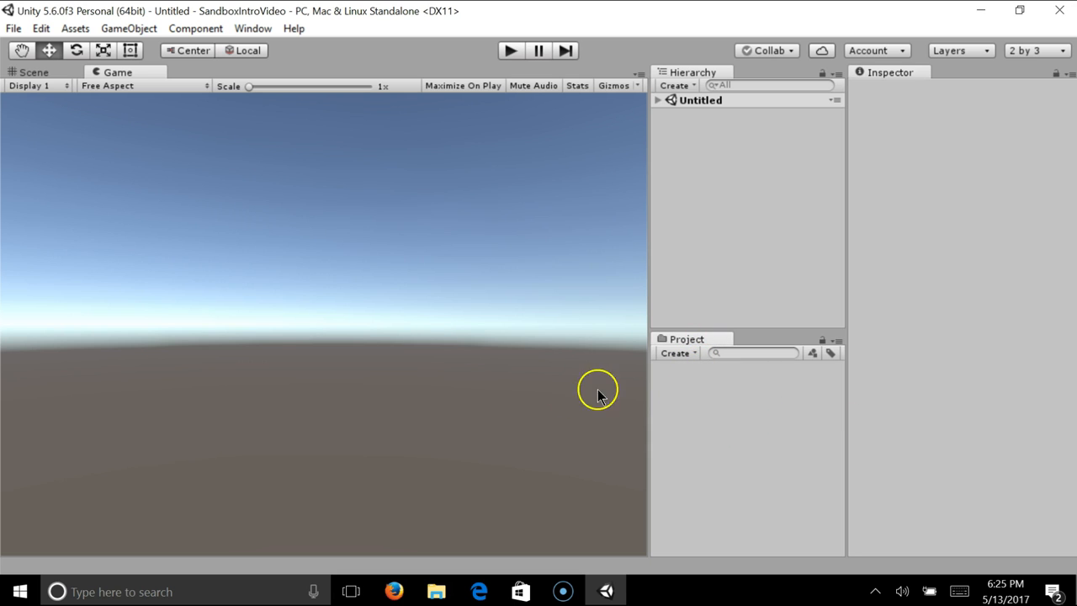
Undock the Game view from the Scene tabs, dock it beneath the Scene view, and make it taller
left_click_drag(117, 75, 78, 332)
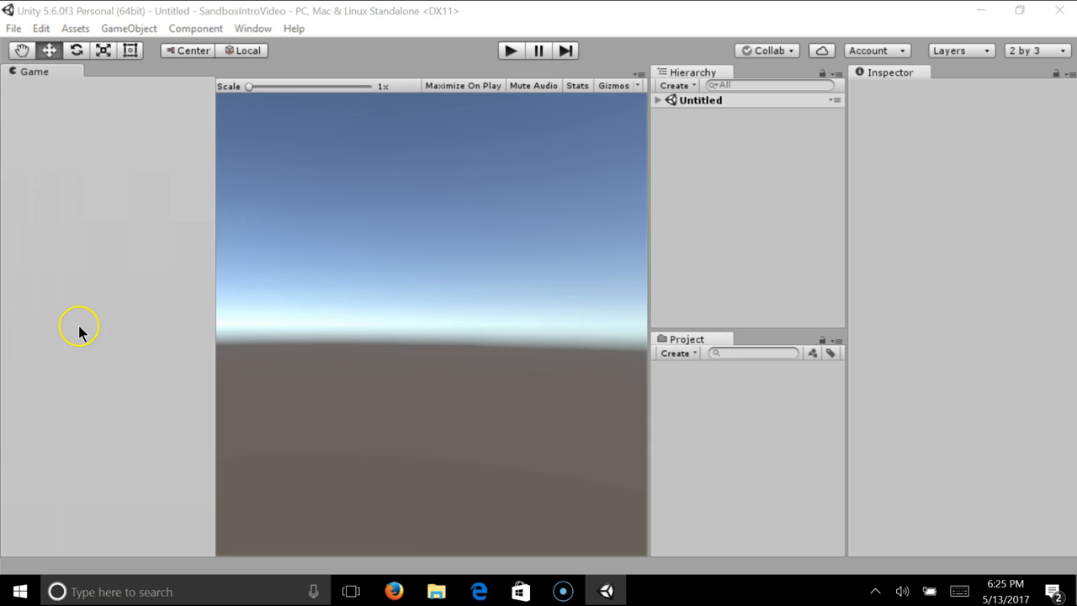
mouse_move(116, 433)
left_mouse_down()
mouse_move(135, 481)
mouse_move(110, 452)
left_mouse_up()
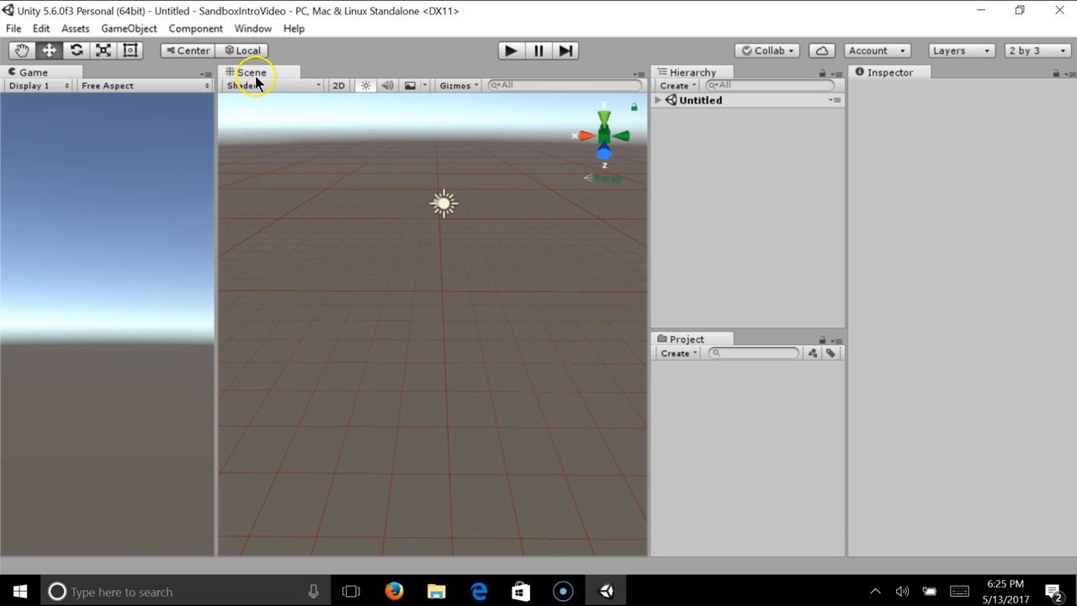
left_click_drag(16, 76, 287, 511)
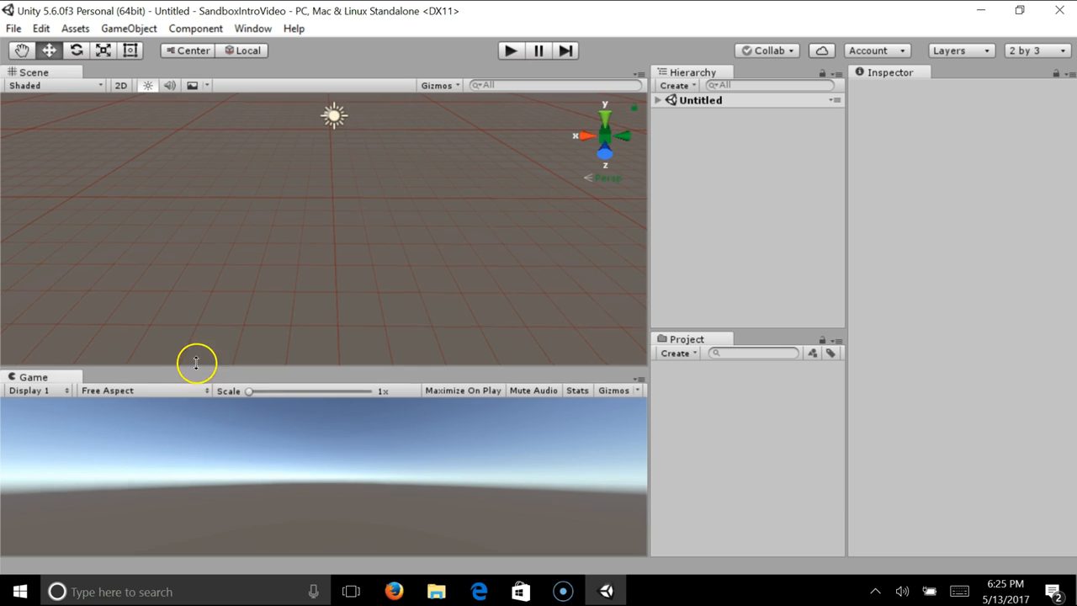
left_click_drag(197, 373, 212, 149)
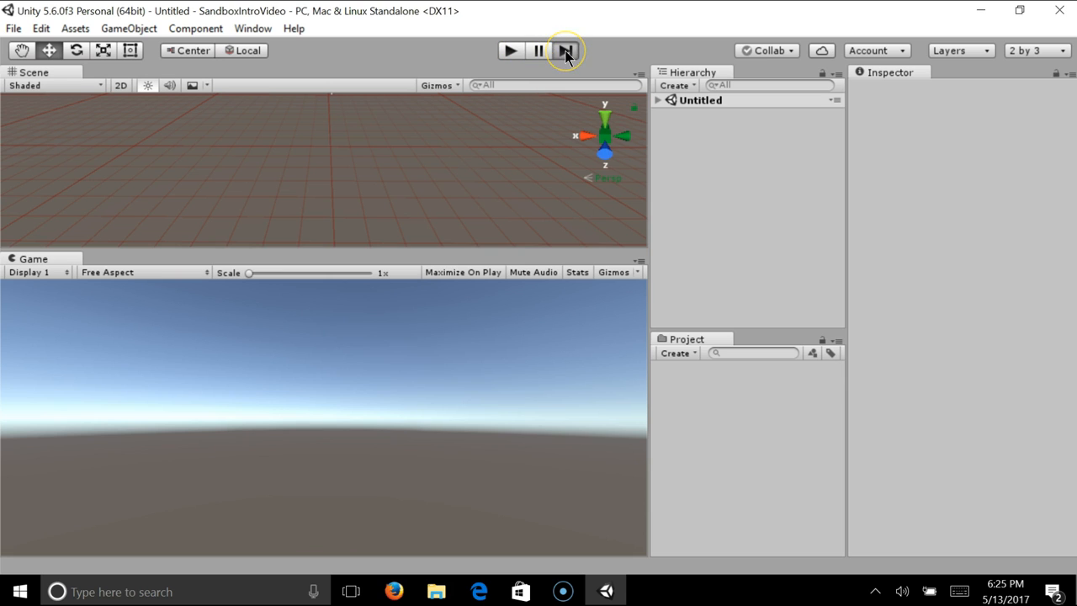
Run the empty scene in Play mode and stop it
left_click(512, 56)
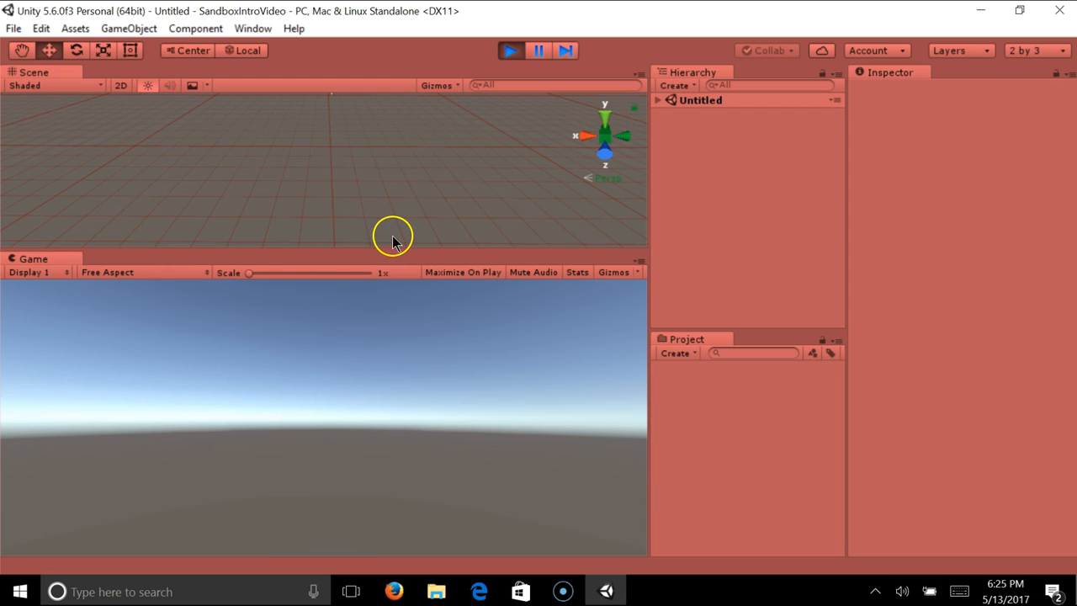
left_click(511, 51)
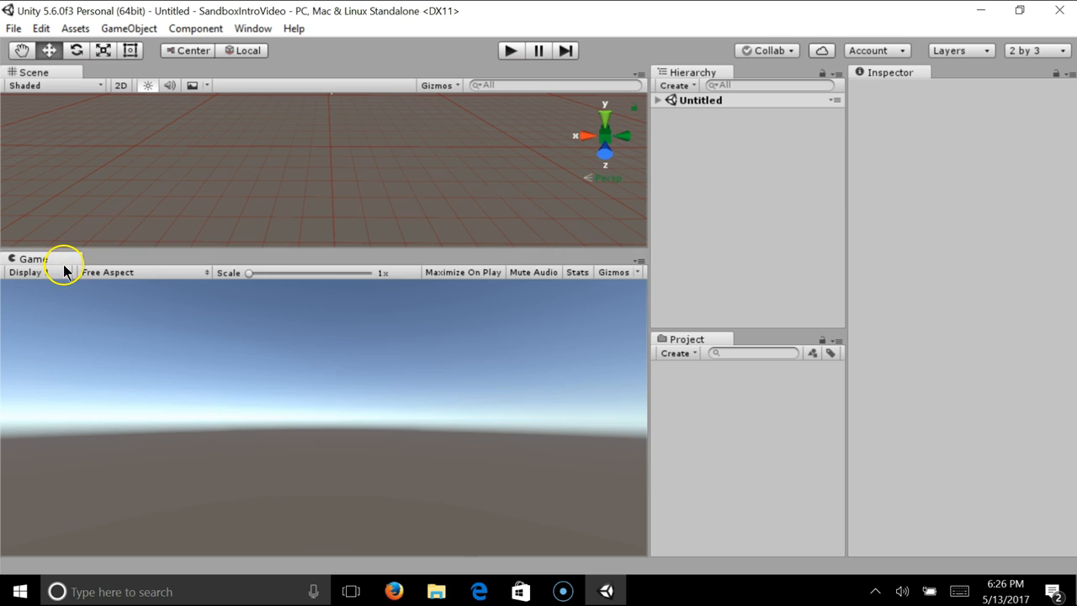
Expand the Untitled scene in the Hierarchy and make the Scene view taller than the Game view
left_click(659, 103)
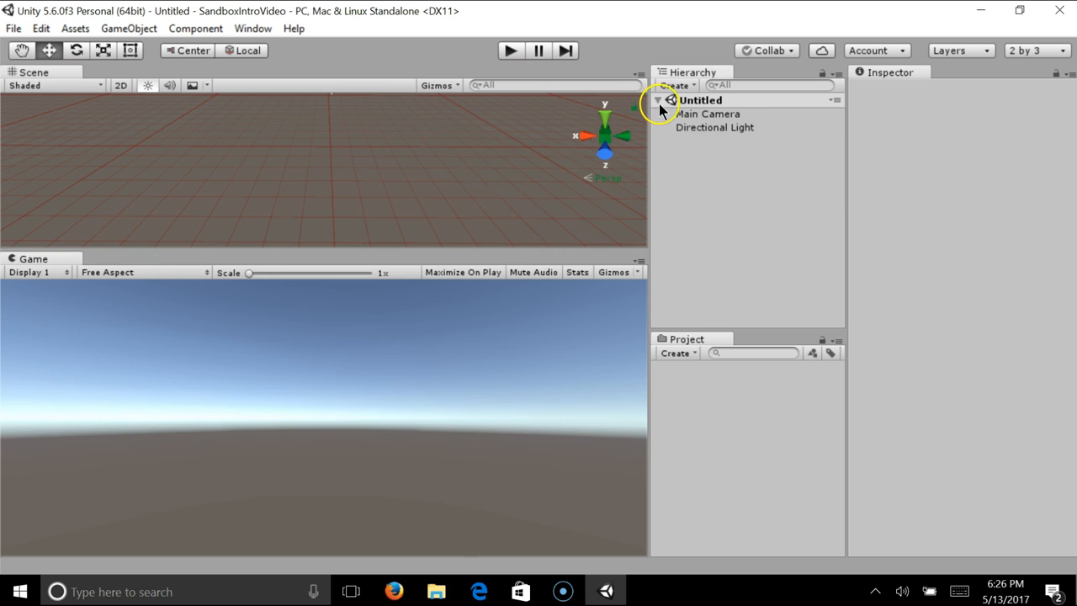
left_click_drag(554, 250, 542, 374)
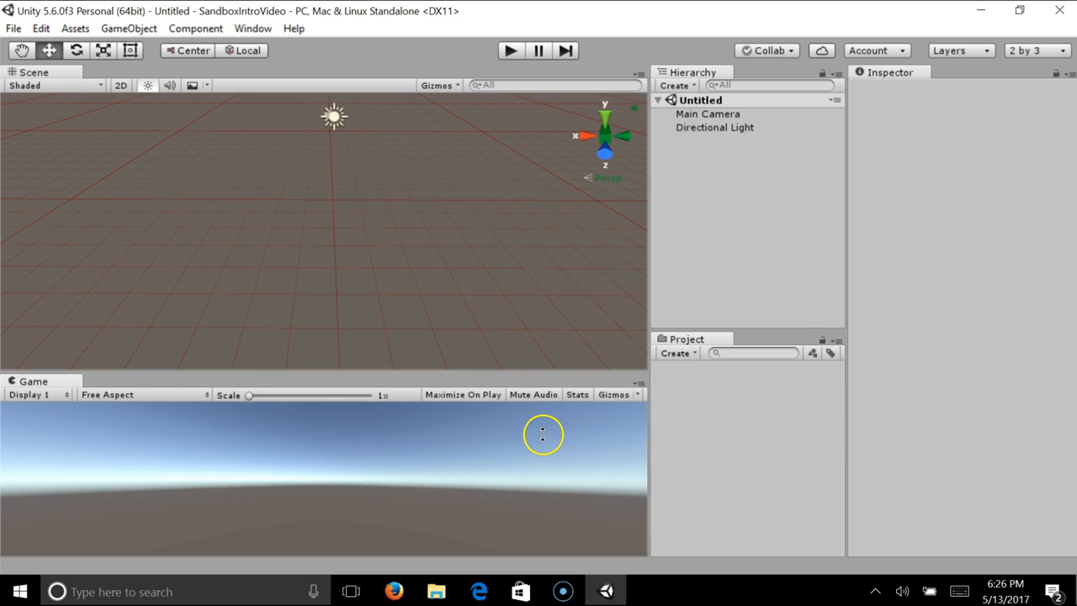
left_click_drag(403, 246, 424, 213, "alt")
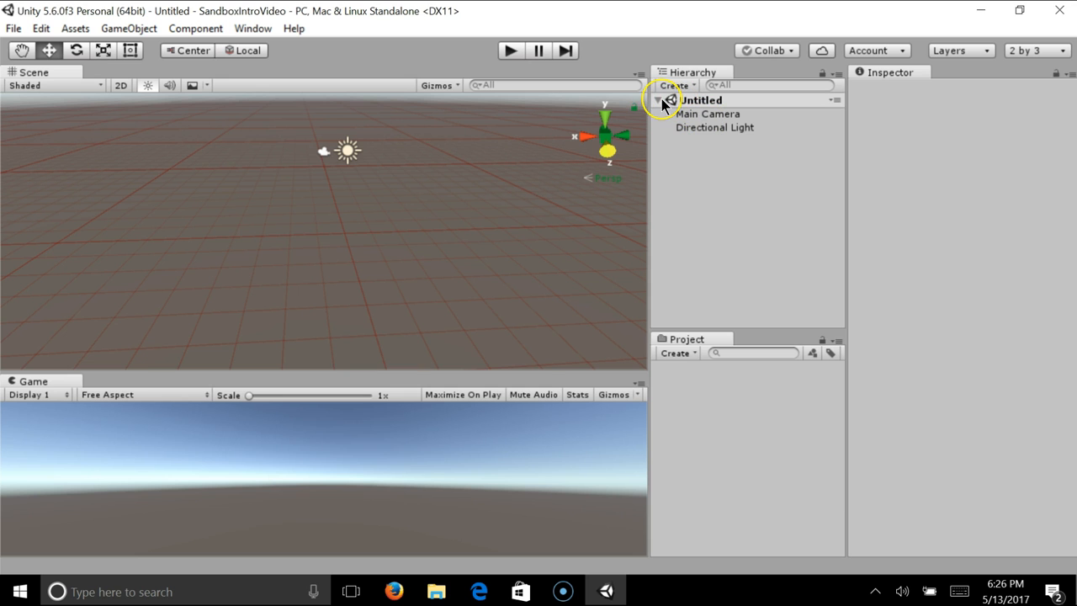
Compare the Inspector properties of the Main Camera and the Directional Light by selecting each in the Hierarchy
left_click(686, 117)
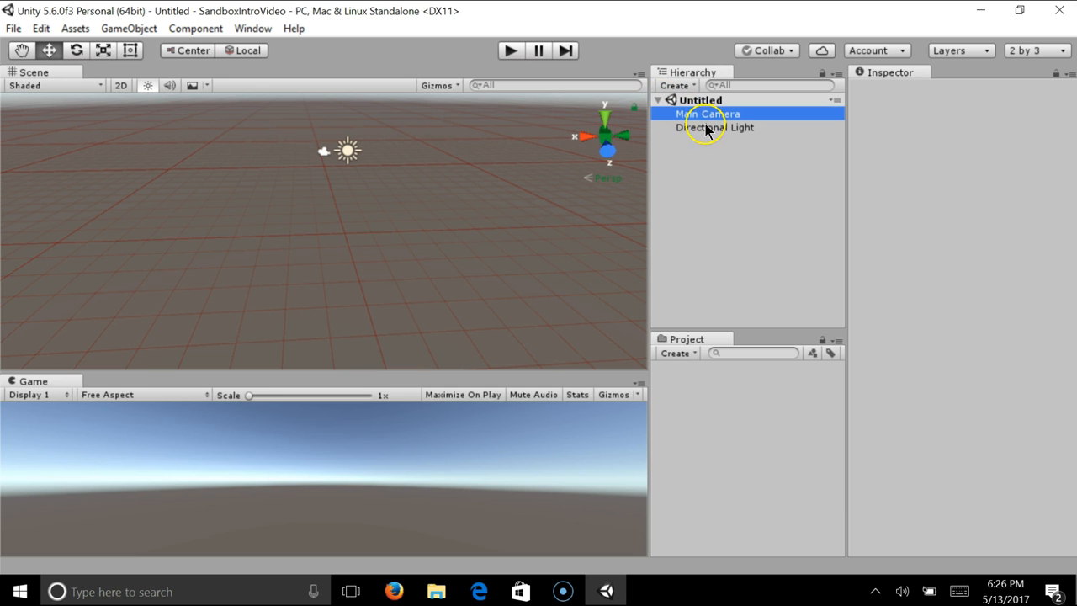
left_click(710, 127)
left_click(697, 114)
mouse_move(471, 168)
left_mouse_down("alt")
mouse_move(289, 184)
mouse_move(455, 173)
left_mouse_up("alt")
left_click(698, 115)
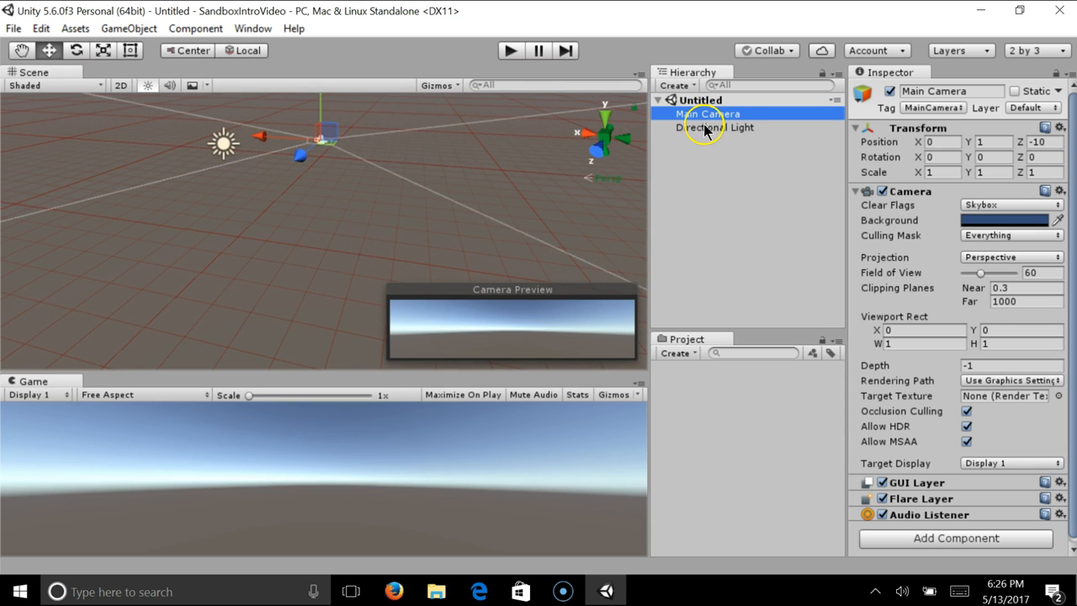
left_click(705, 127)
left_click(715, 118)
left_click(717, 126)
left_click(718, 118)
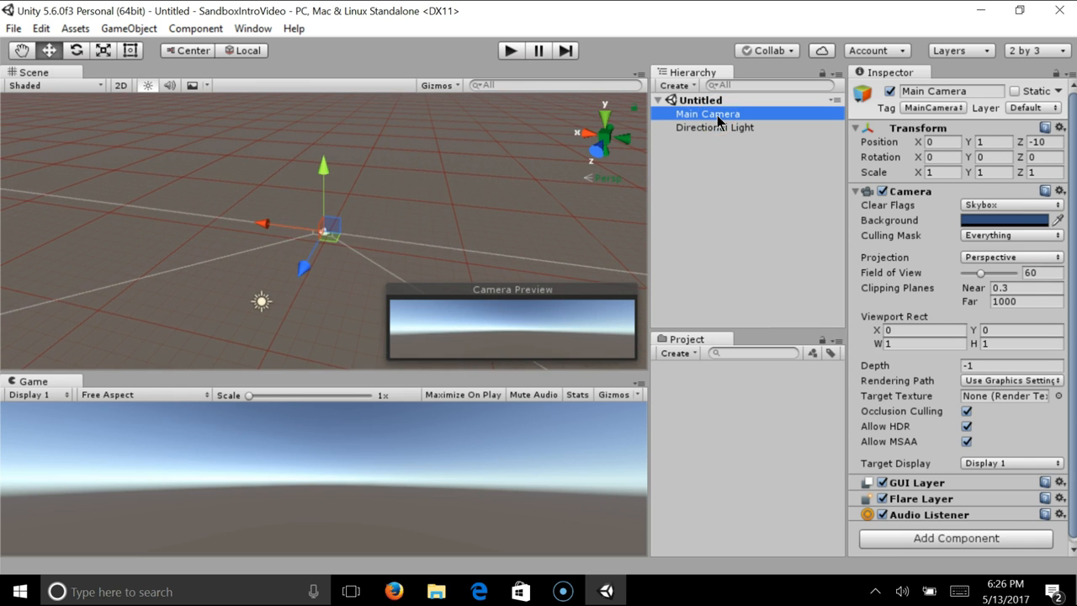
left_click(738, 127)
left_click(738, 114)
left_click(739, 127)
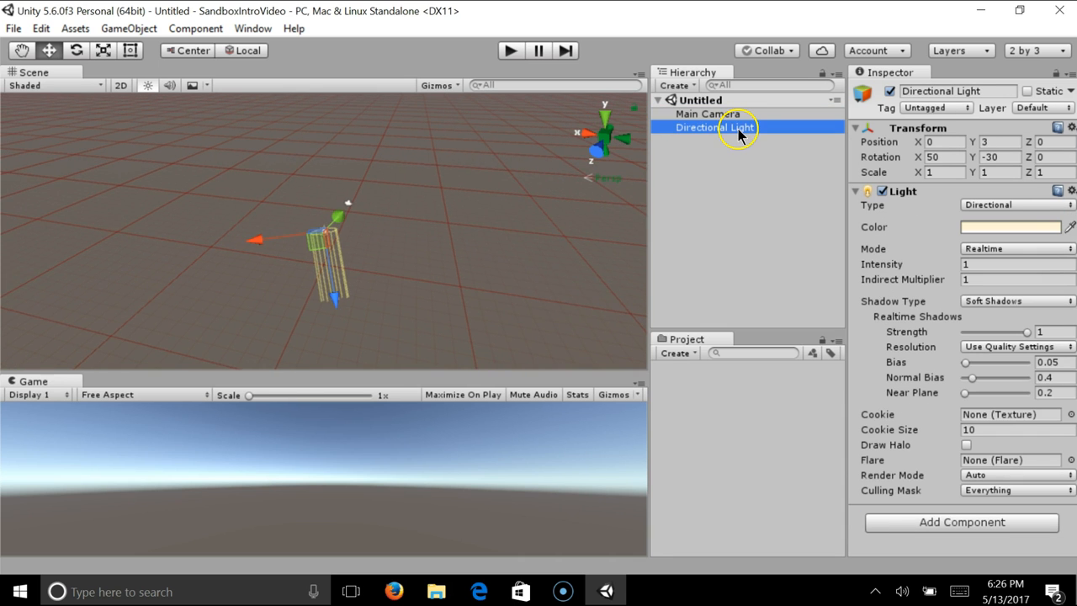
left_click(725, 114)
Navigate the Scene view around the Main Camera to inspect it up close and from different angles
scroll(416, 202, "up", 10)
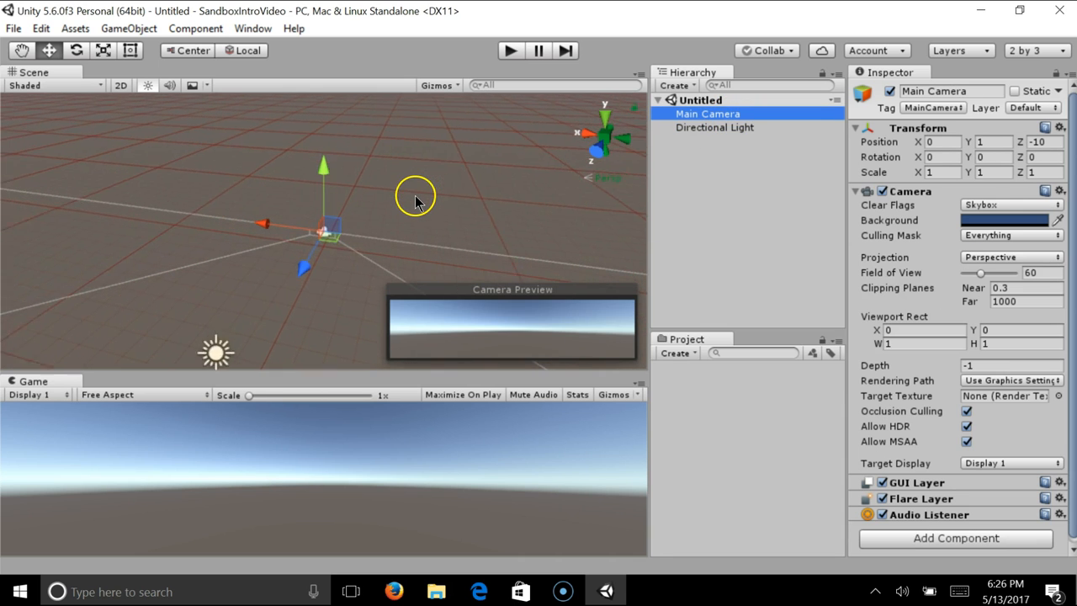
scroll(415, 197, "up", 5)
scroll(415, 197, "down", 5)
right_click_drag(415, 197, 361, 187)
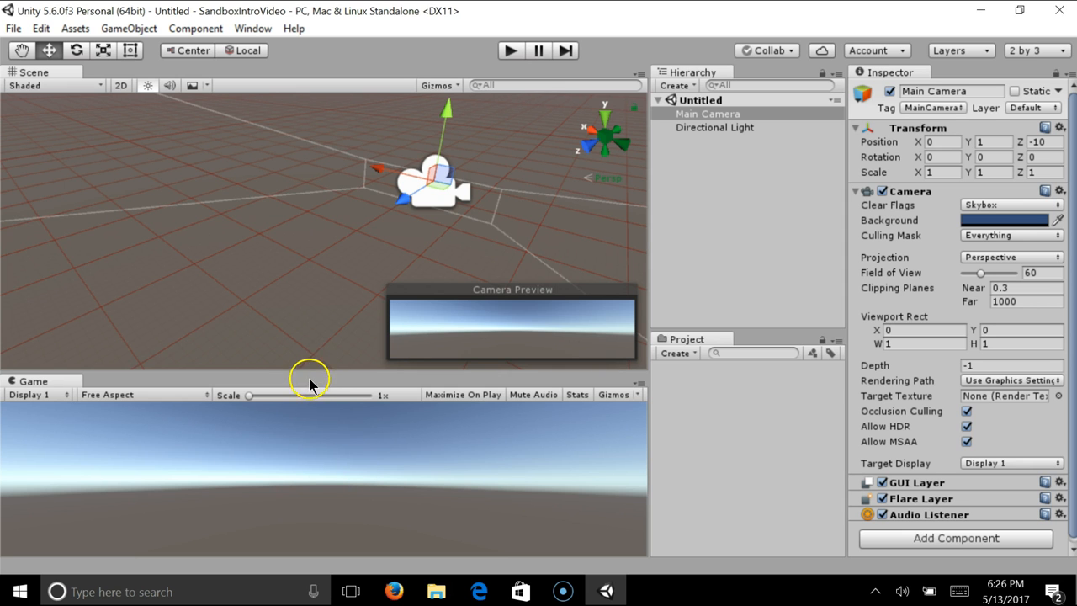
right_click_drag(404, 253, 143, 118)
key("s")
key("d")
key("a")
key("d")
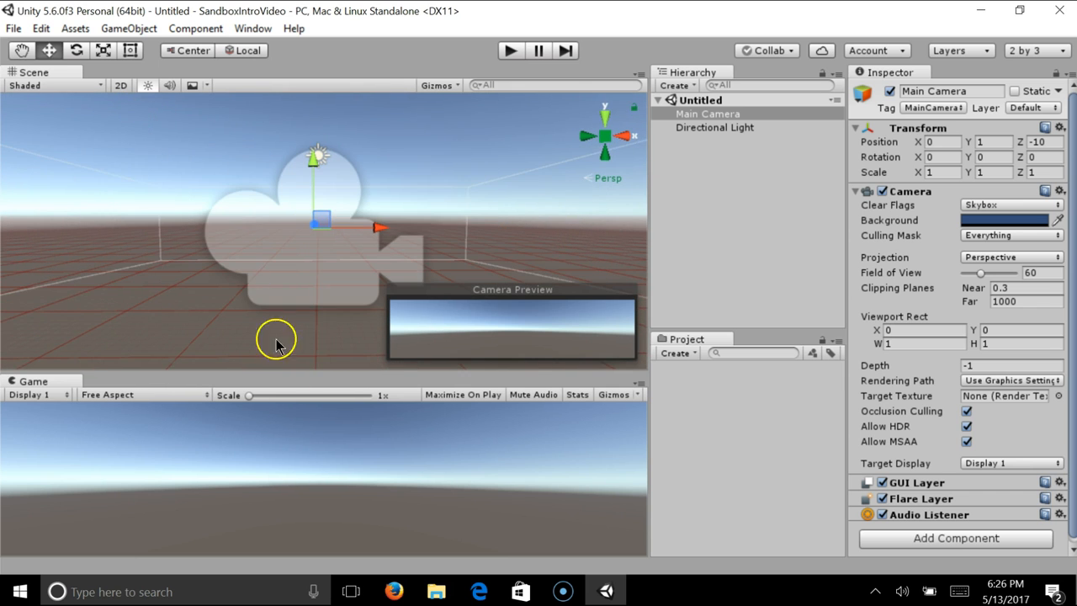
Move the Main Camera freely in the Scene view to about X 0.47, Y 0.37, Z -12.35
right_click_drag(378, 244, 368, 190)
left_click_drag(368, 191, 438, 197)
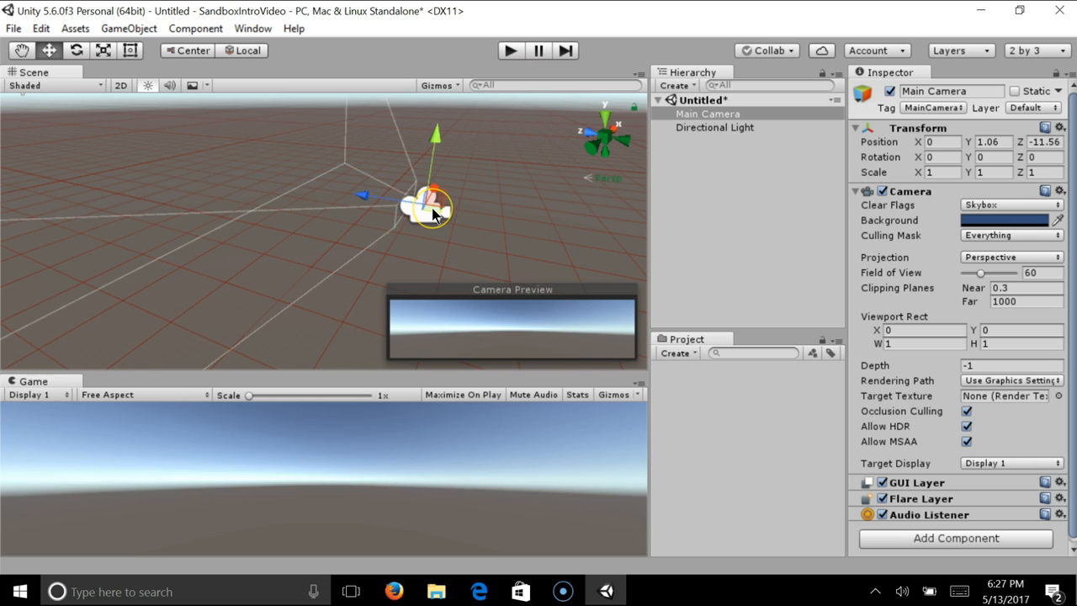
left_click_drag(432, 208, 489, 239)
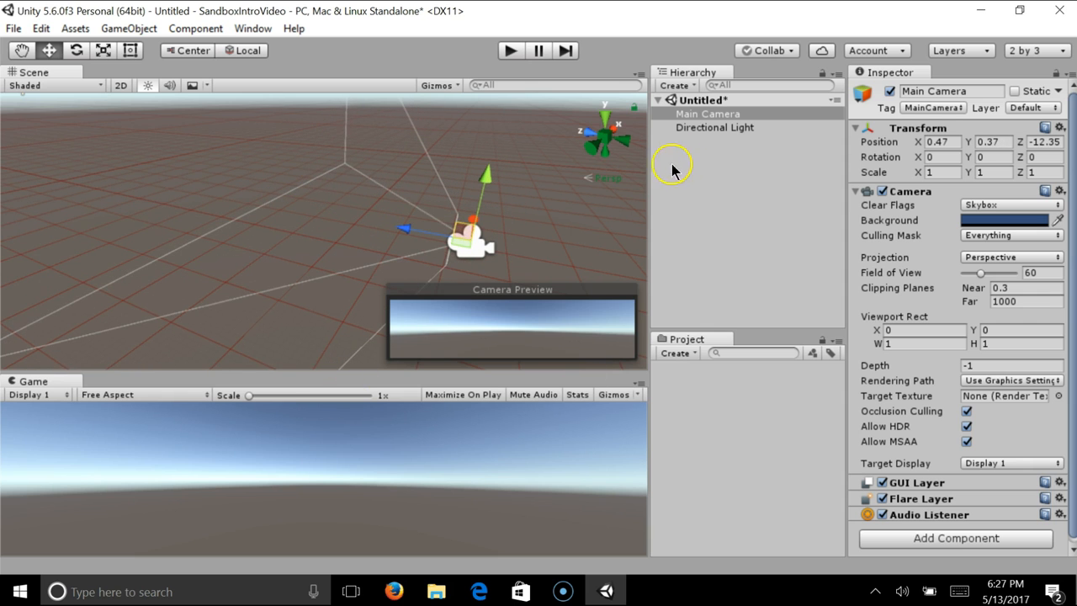
left_click(699, 131)
left_click(709, 114)
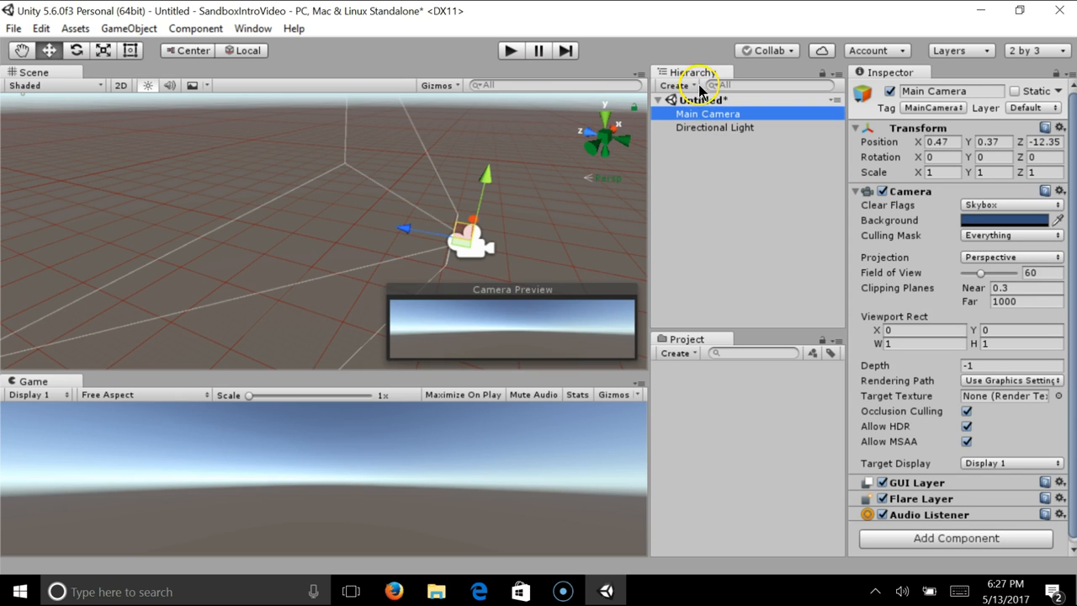
Examine the asset types that can be created in the Project panel
left_click(717, 346)
left_click(707, 398)
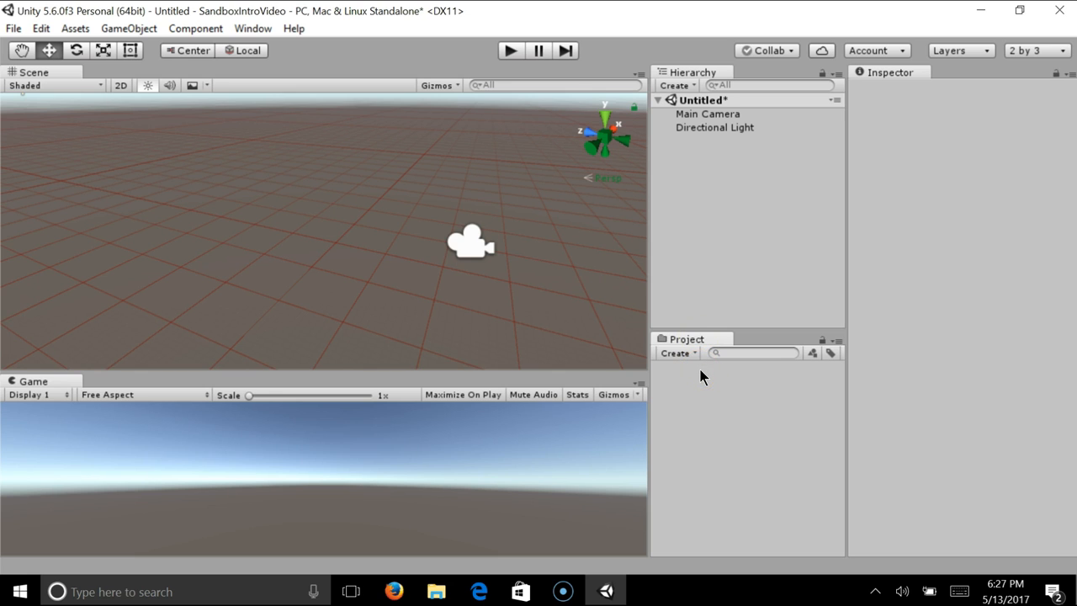
left_click(692, 354)
left_click(693, 357)
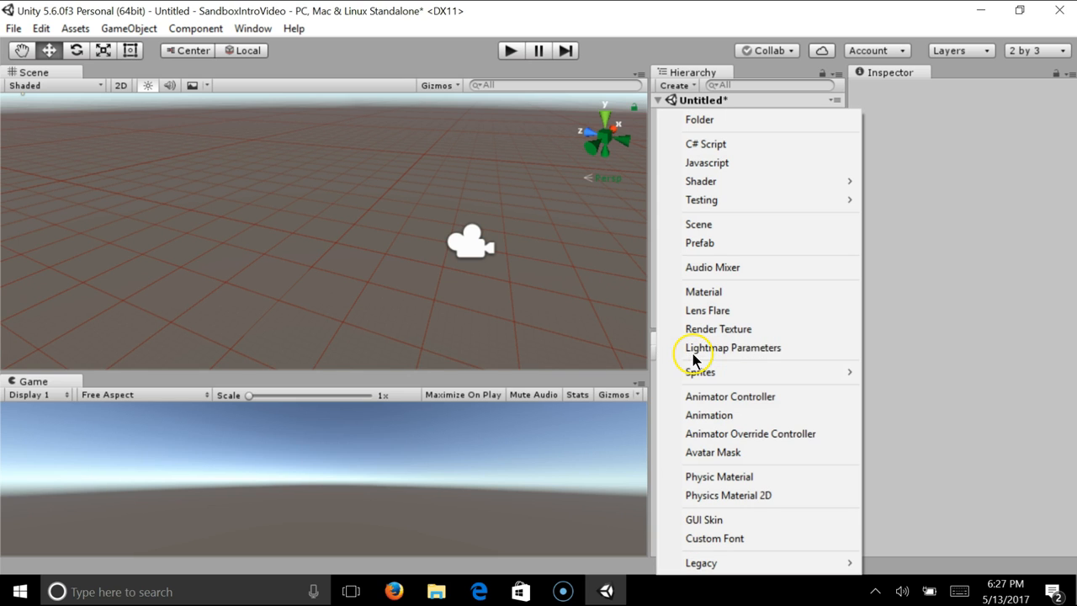
left_click(924, 387)
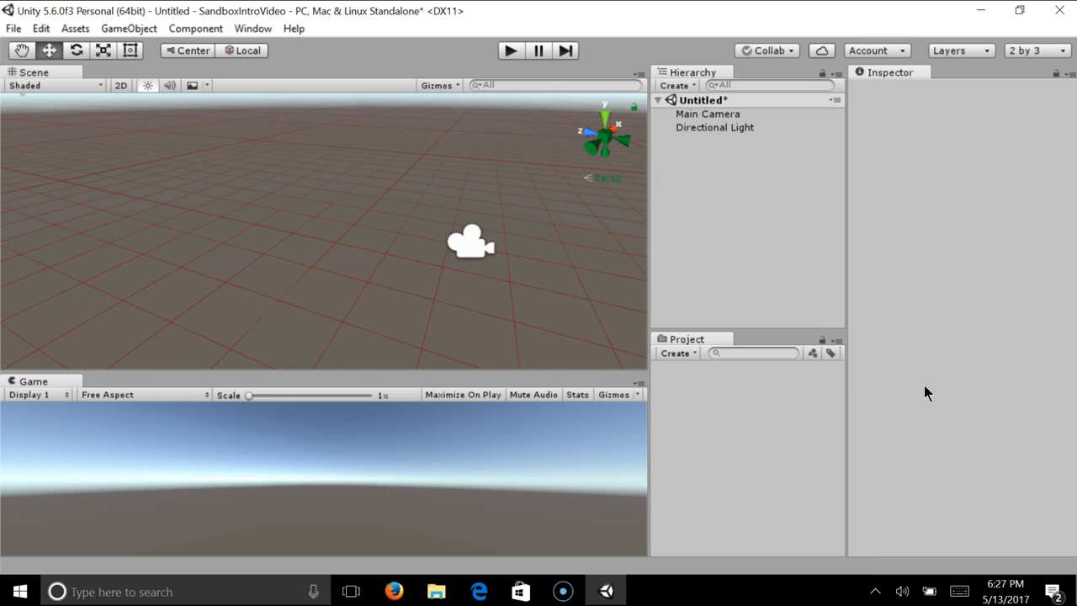
right_click(717, 408)
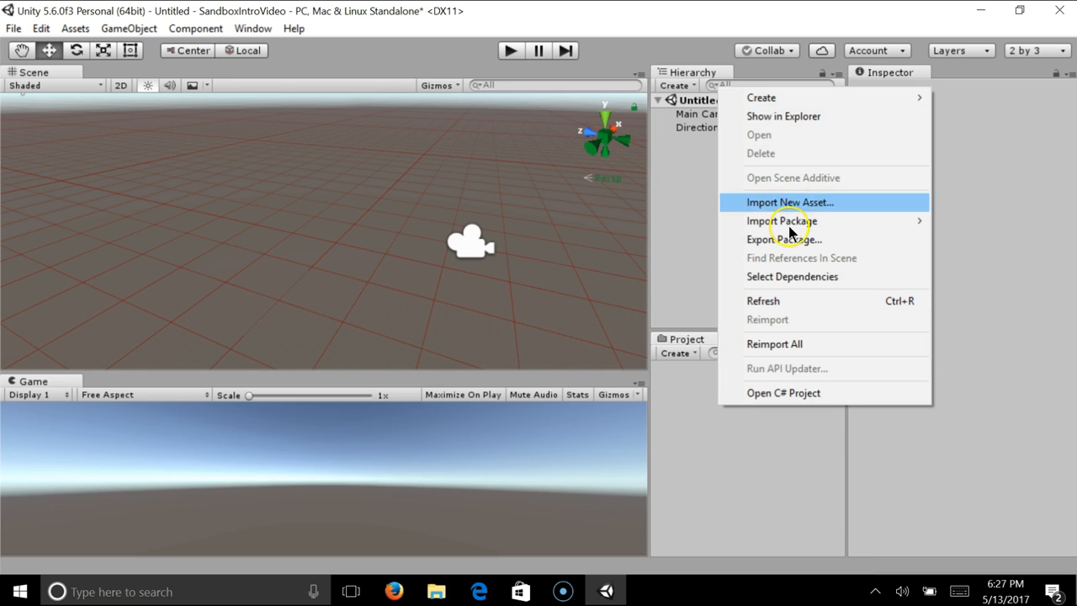
mouse_move(749, 101)
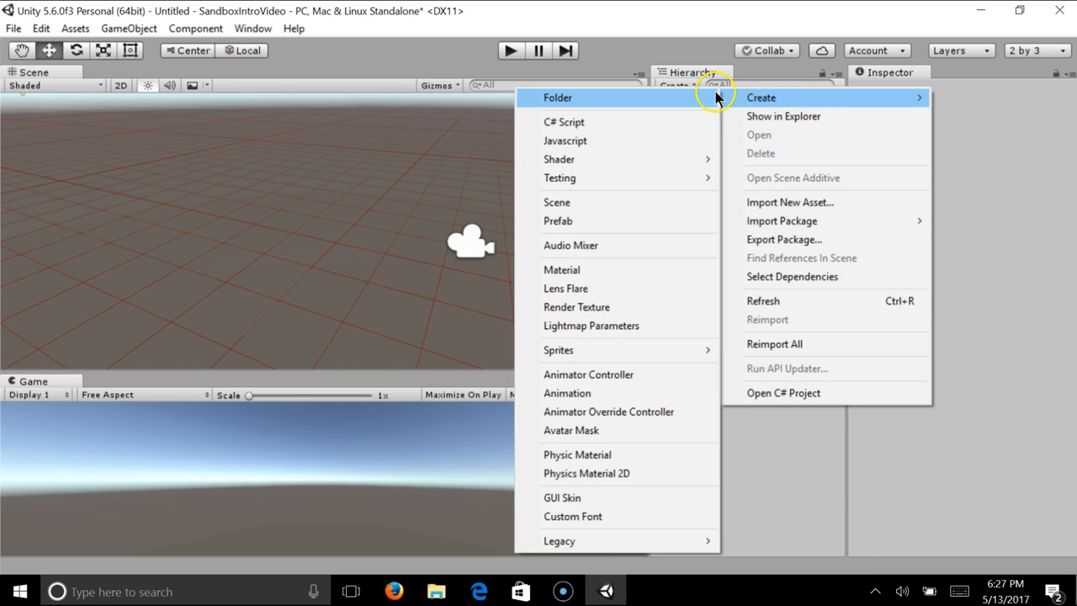
left_click(776, 454)
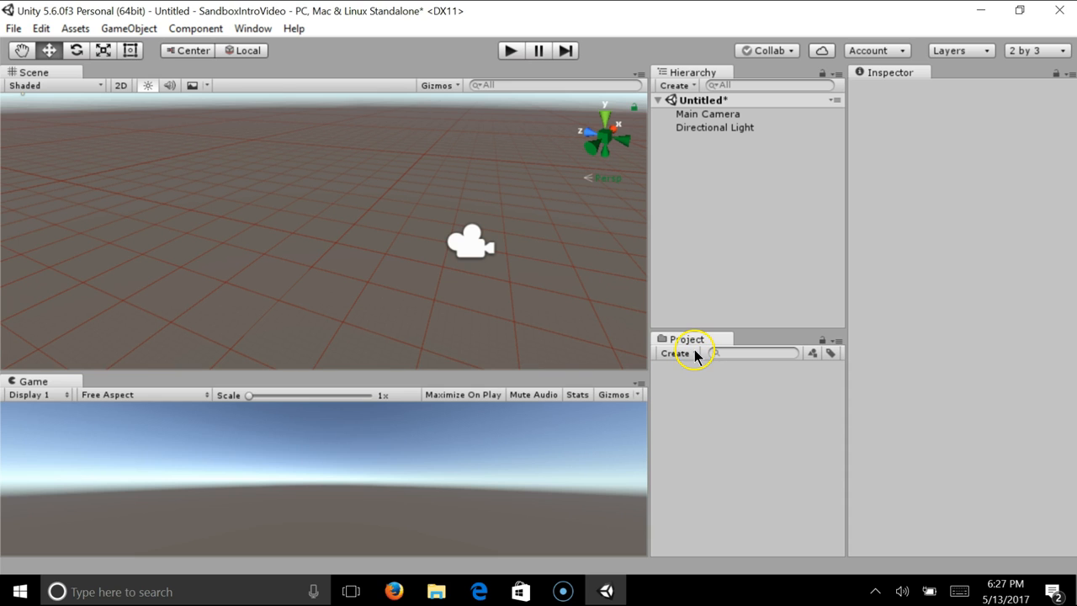
Create a new folder named Scenes in the Project panel
right_click(704, 388)
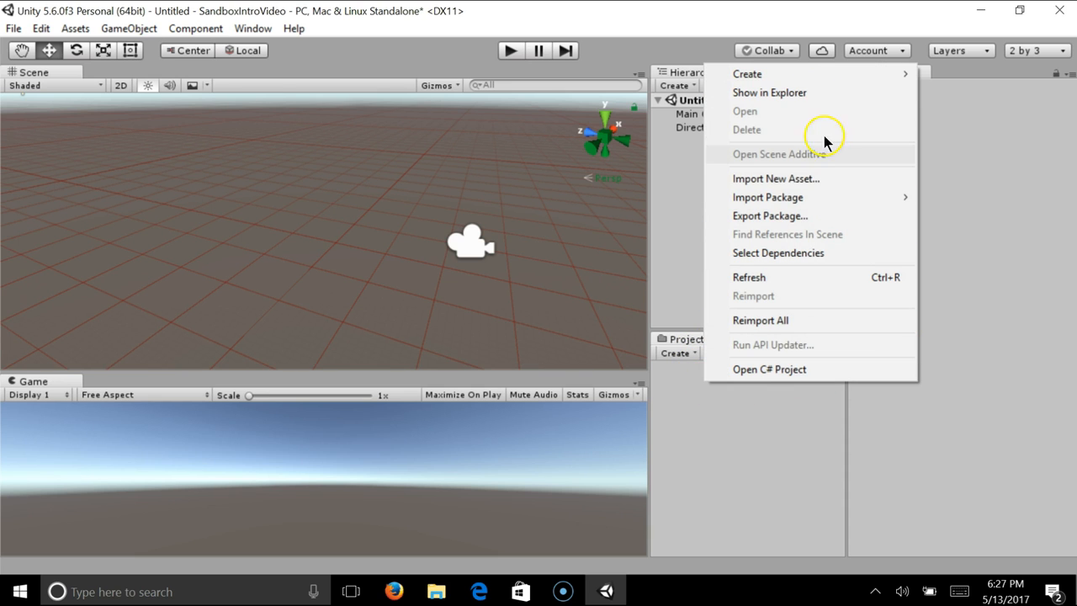
mouse_move(808, 77)
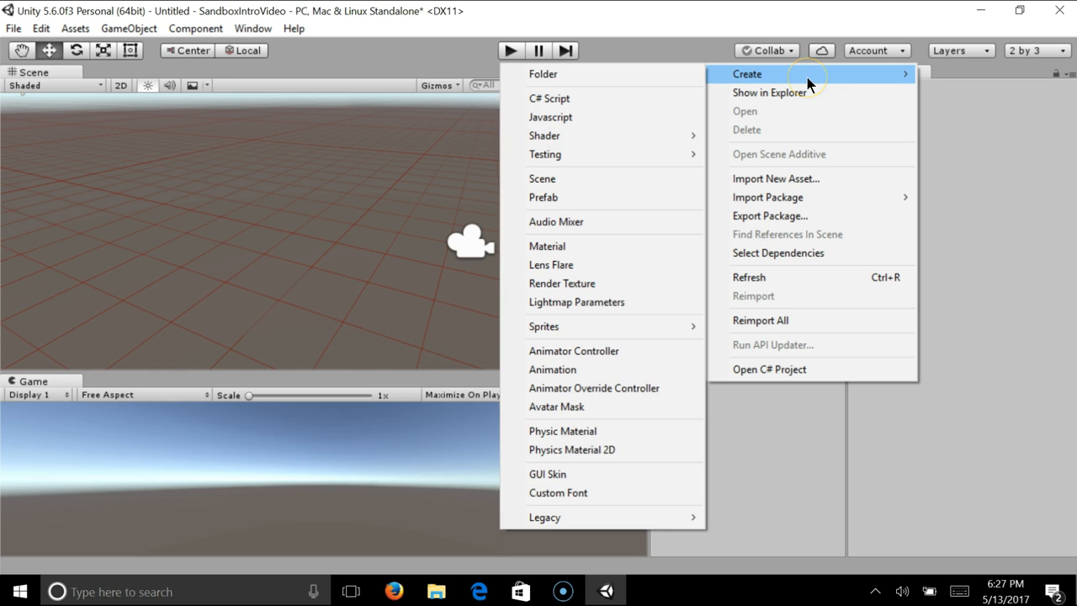
left_click(645, 78)
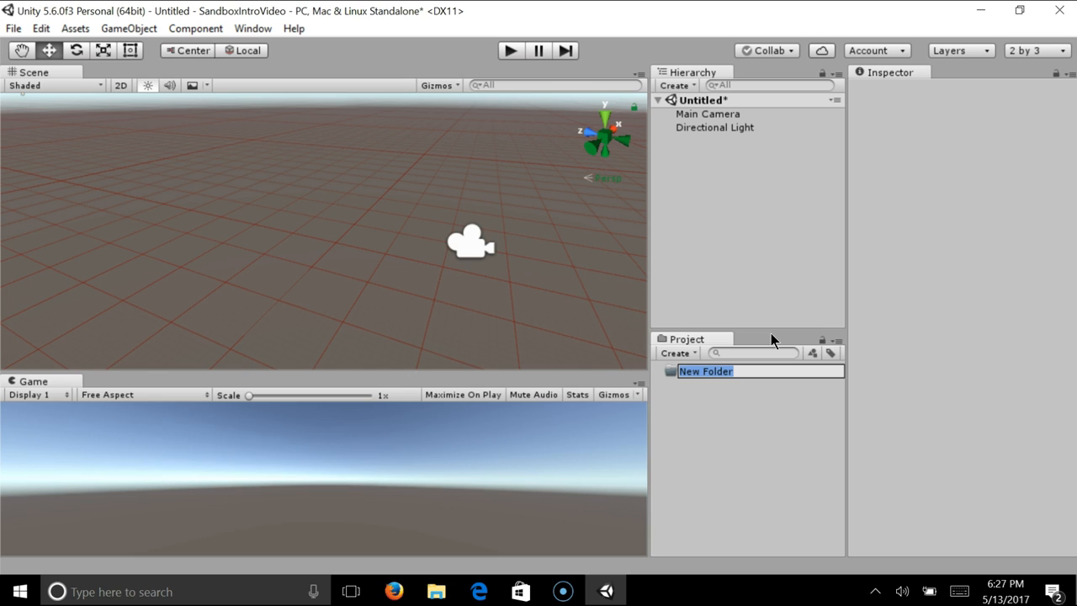
type("Scenes")
key("Return")
left_click(750, 402)
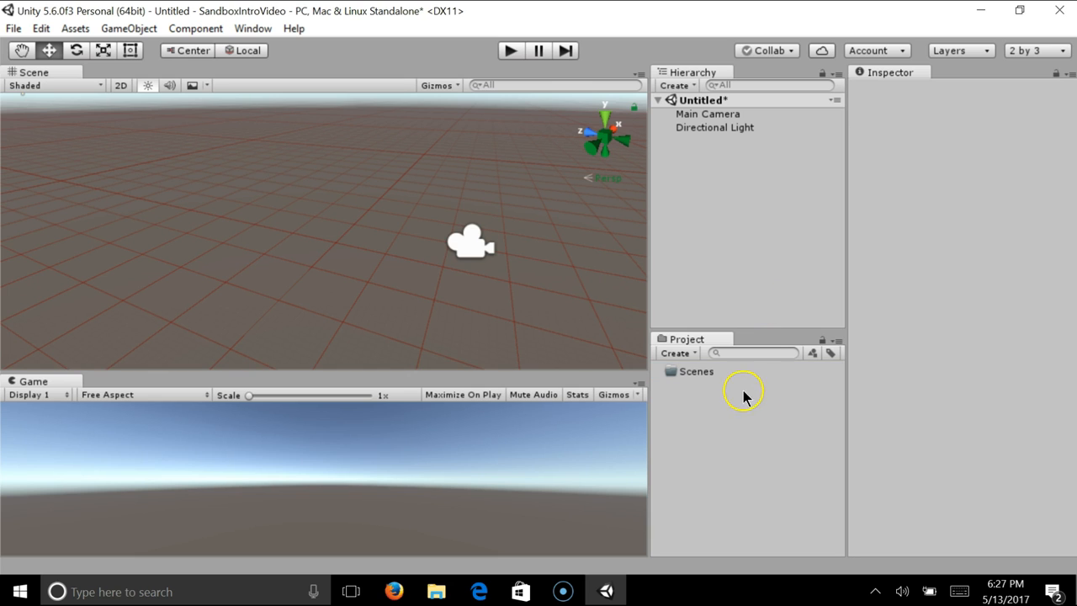
left_click(714, 373)
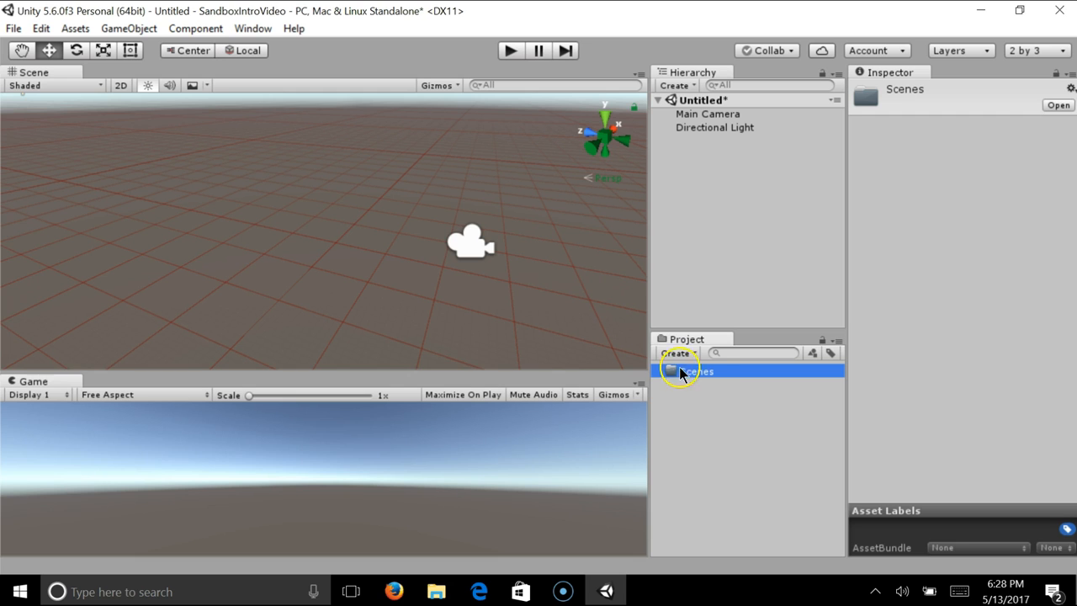
right_click(710, 372)
left_click(702, 409)
left_click(710, 372)
right_click(748, 375)
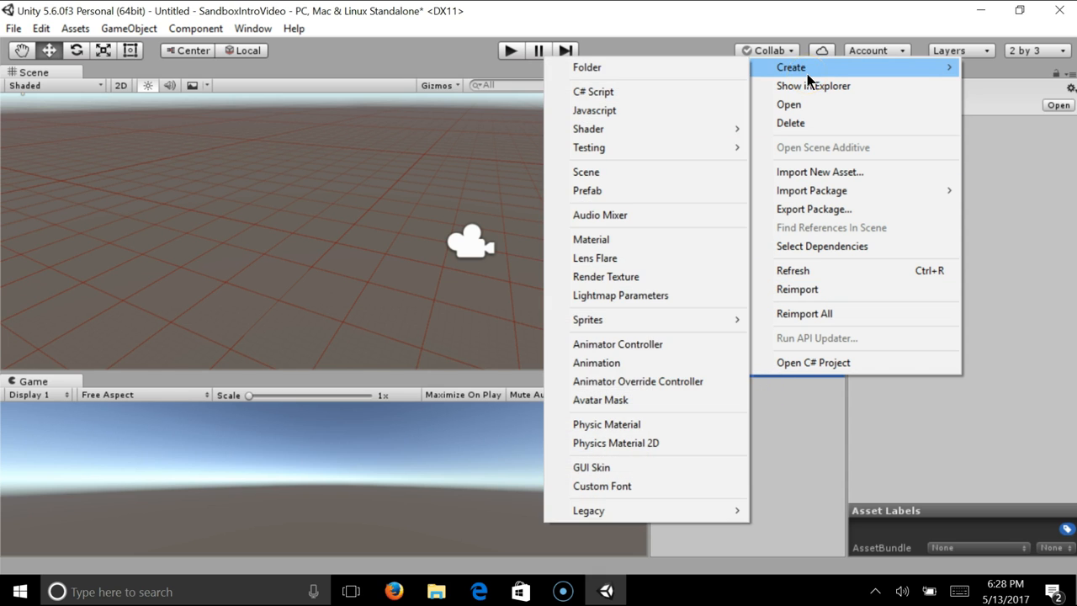
left_click(803, 414)
Save the untitled scene as Main inside the Scenes folder of the project's Assets
left_click(702, 100)
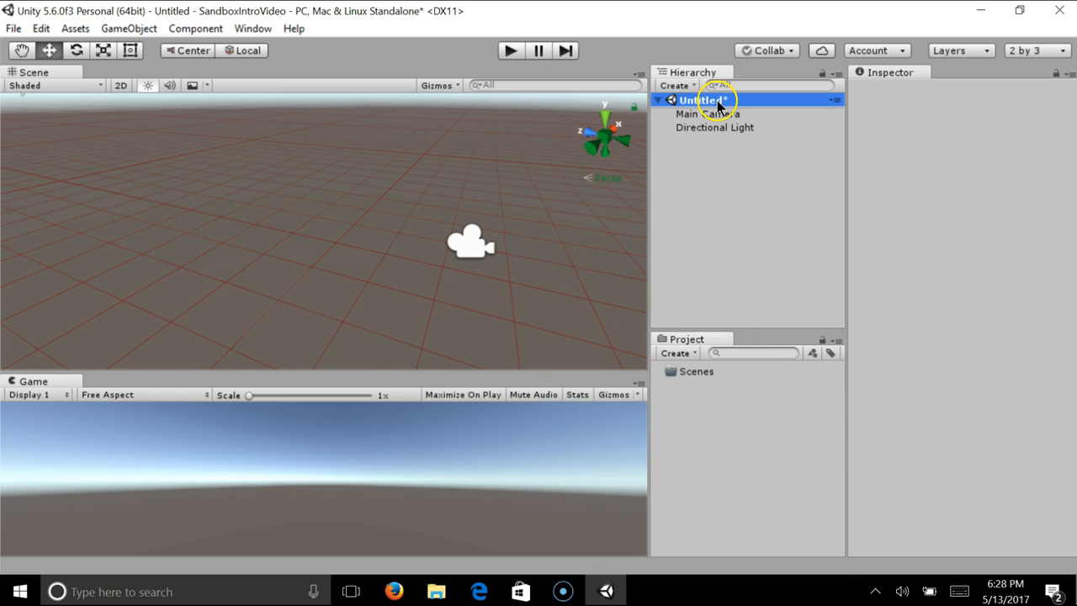
left_click(712, 184)
left_click(672, 104)
left_click(14, 32)
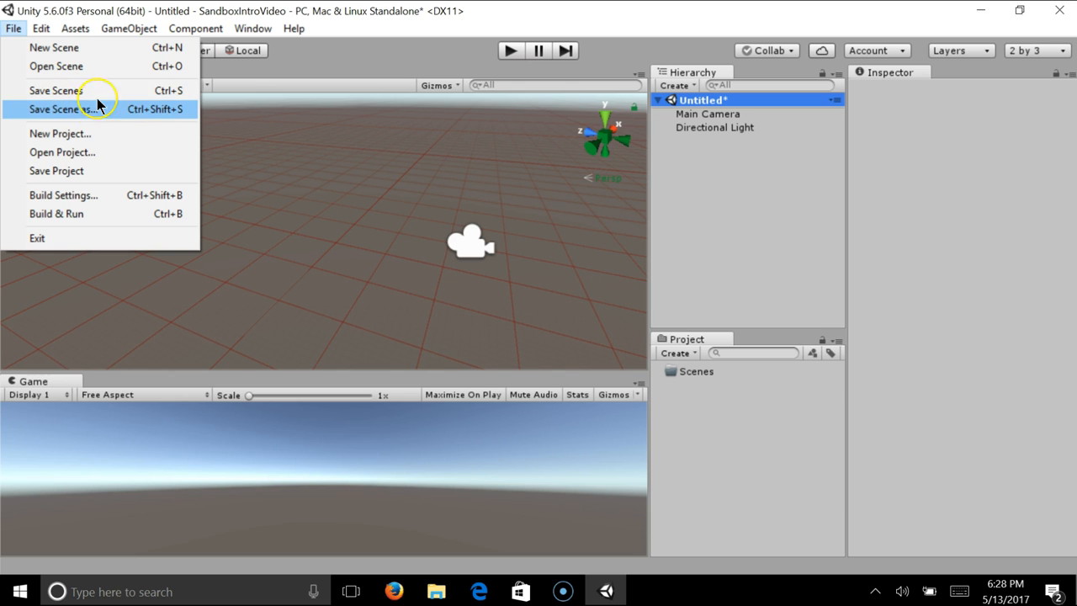
left_click(93, 110)
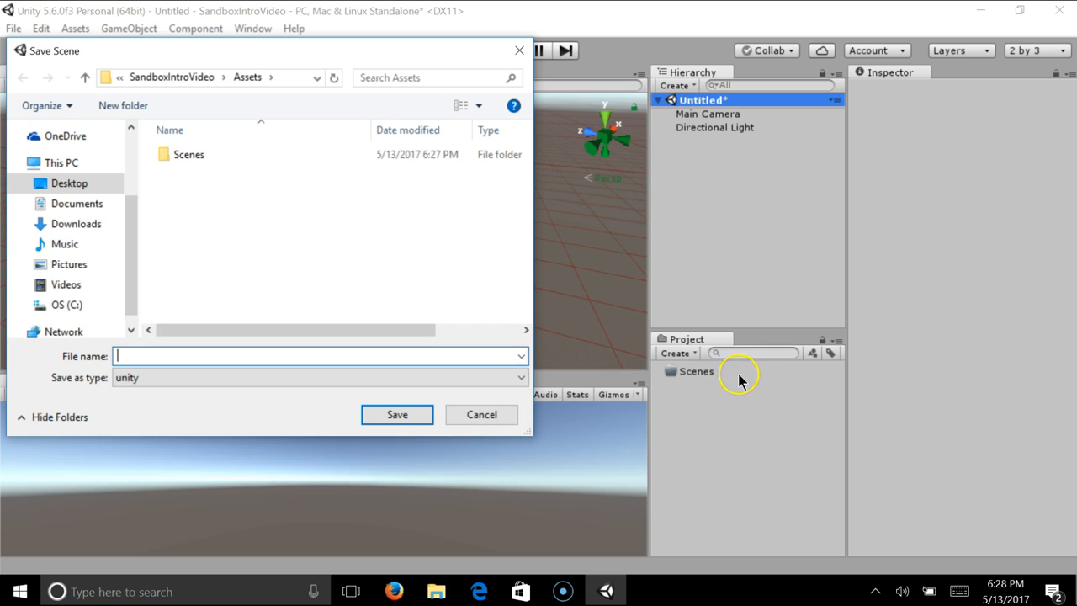
left_click(706, 373)
double_click(206, 157)
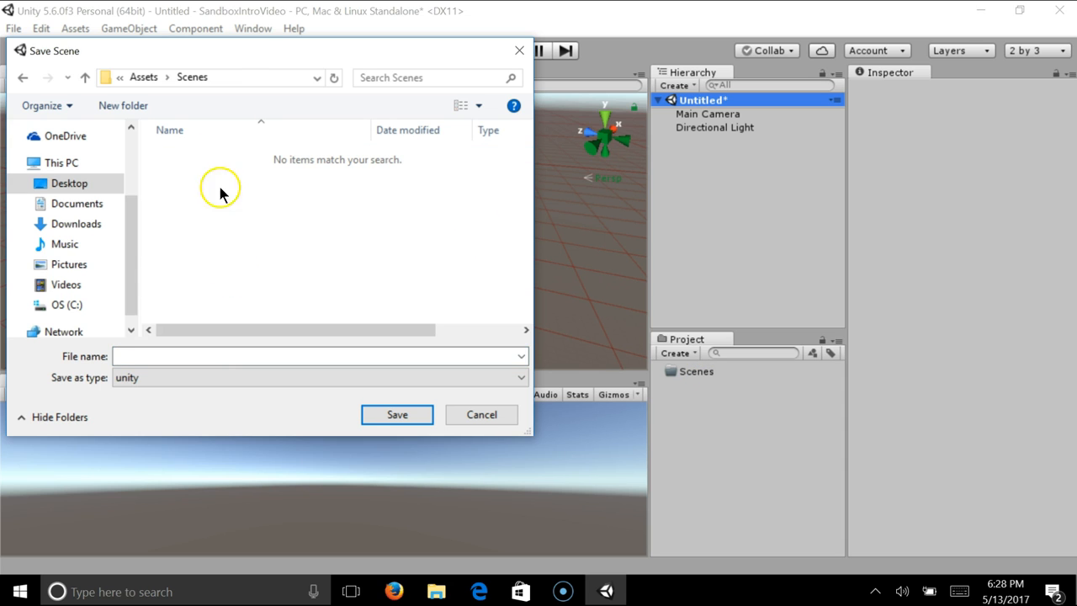
left_click(183, 357)
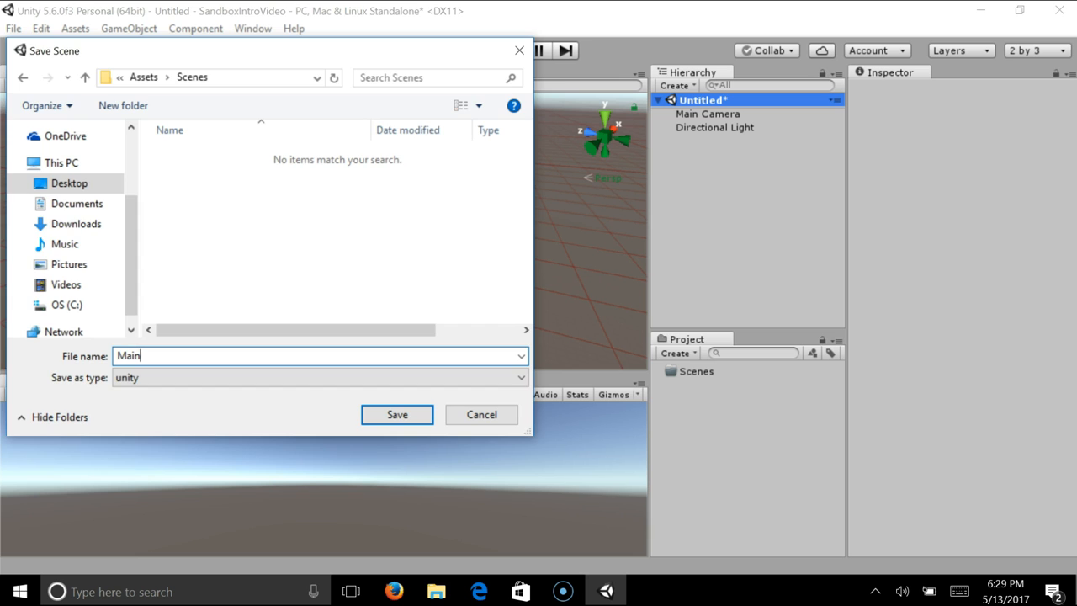
key("Return")
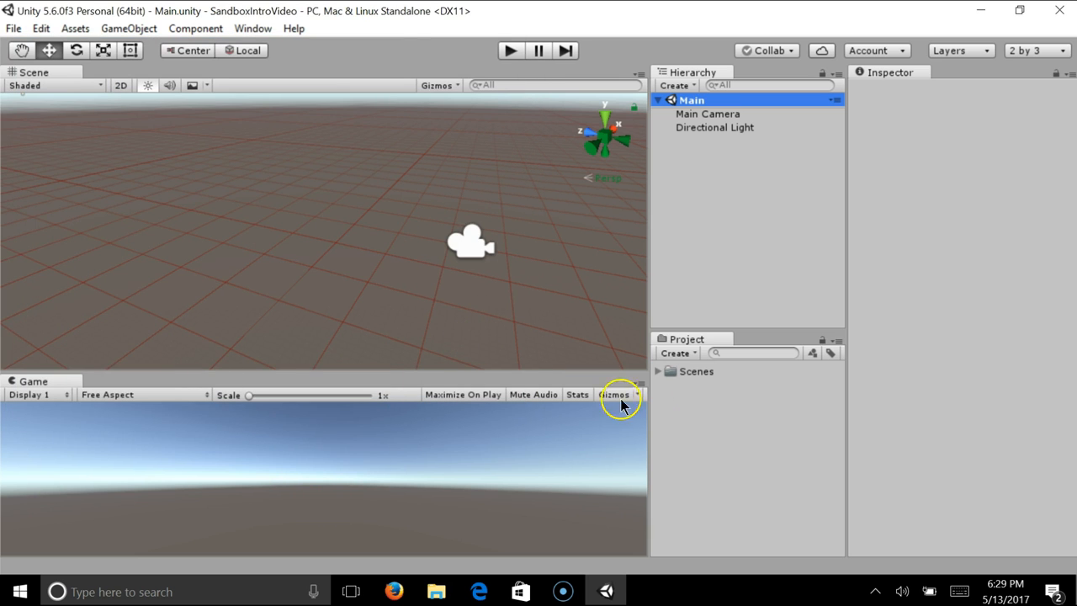
Check the saved Main scene inside the Scenes folder and in the Hierarchy, and collapse the Scenes folder again
left_click(659, 371)
left_click(702, 391)
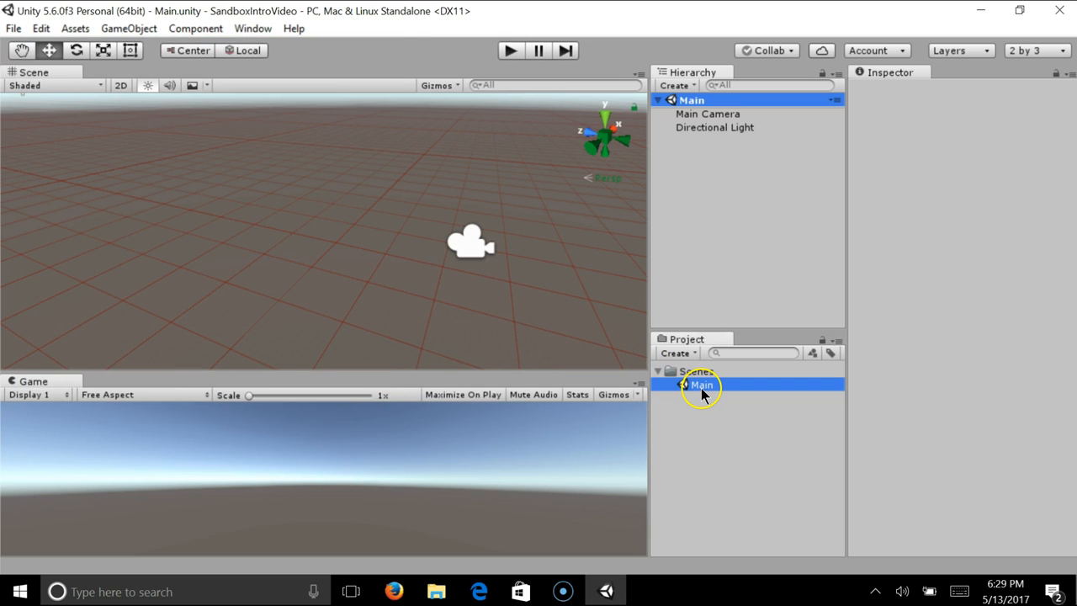
left_click(696, 100)
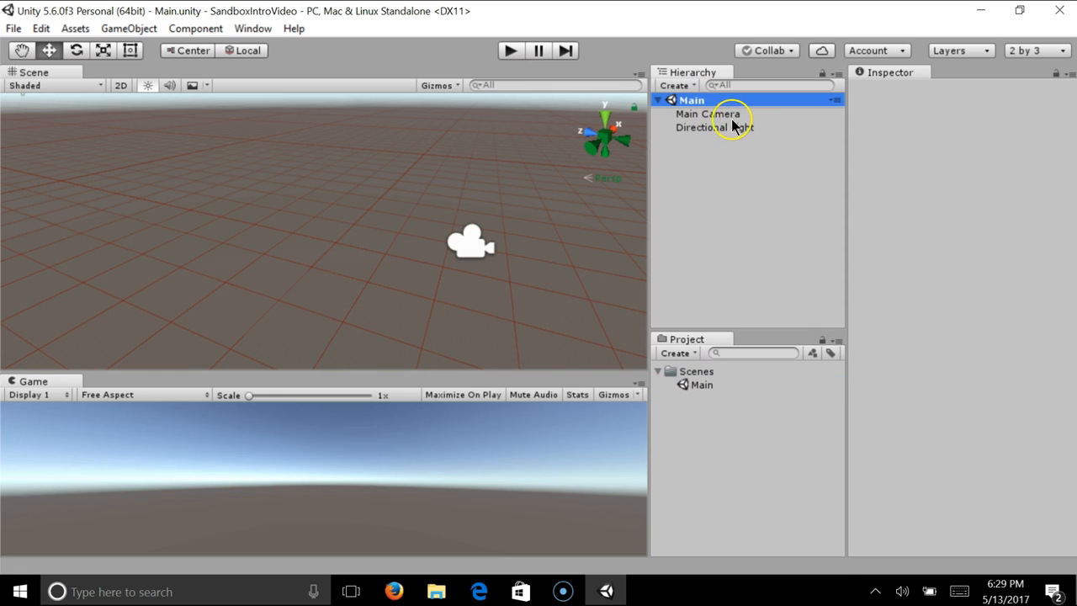
left_click(657, 99)
left_click(657, 99)
left_click(658, 371)
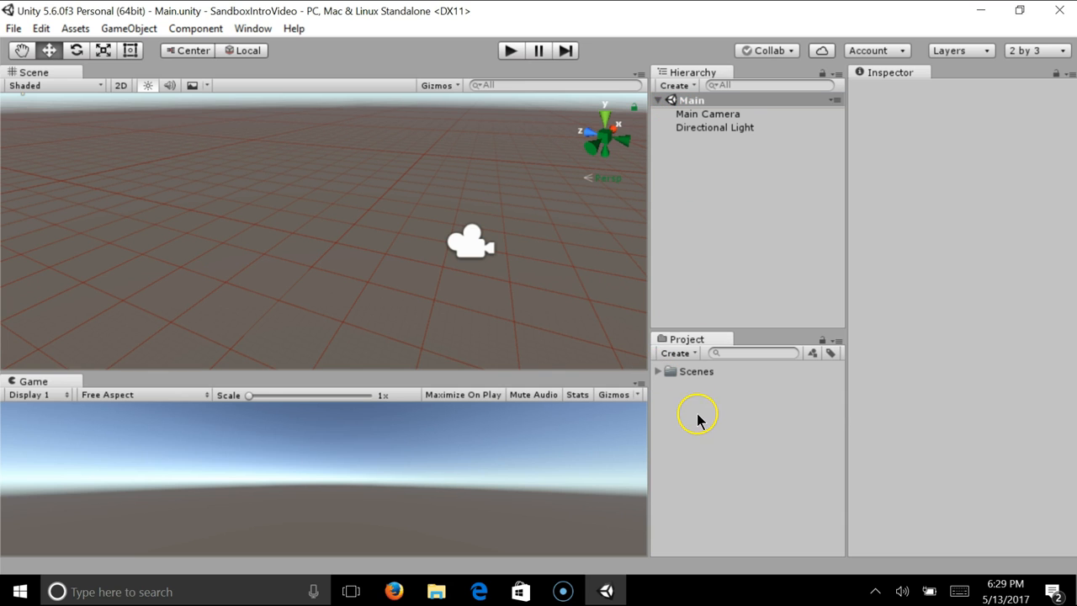
Create a new folder named Materials in the Project panel
right_click(700, 418)
mouse_move(775, 108)
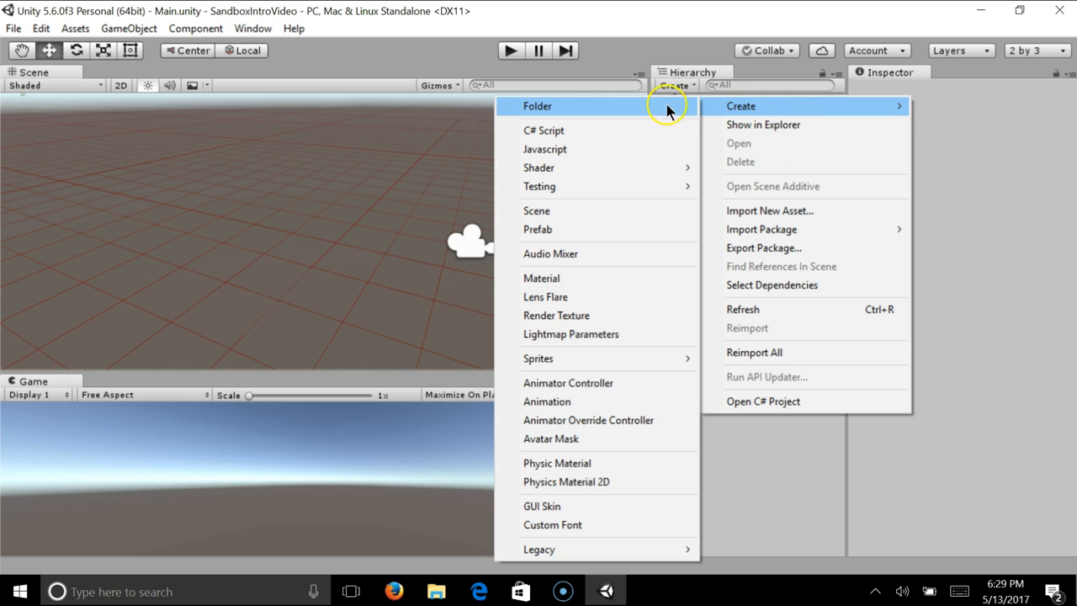
left_click(652, 106)
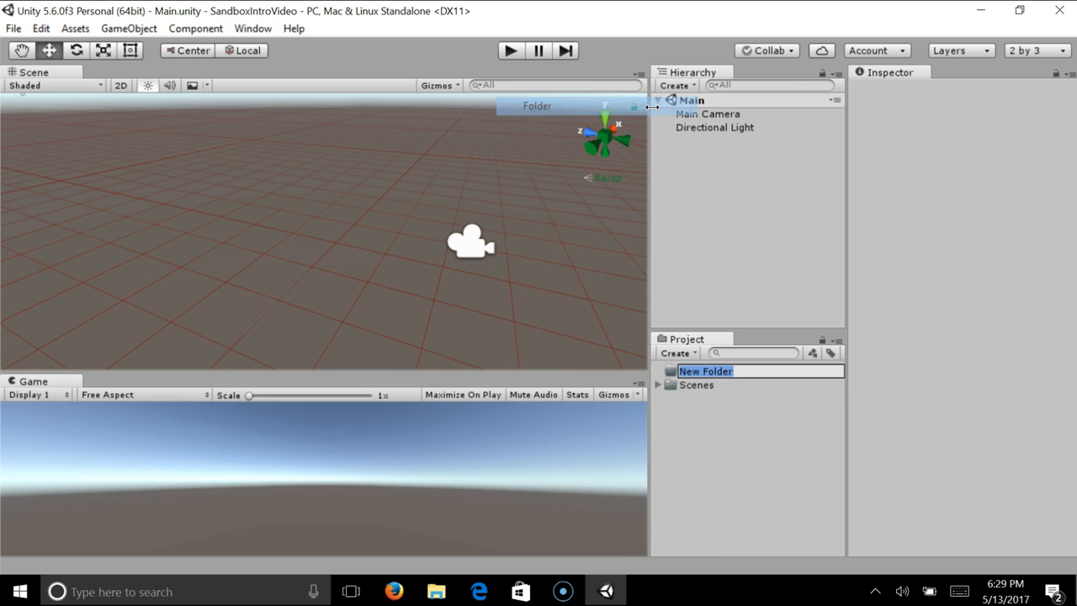
type("Materia")
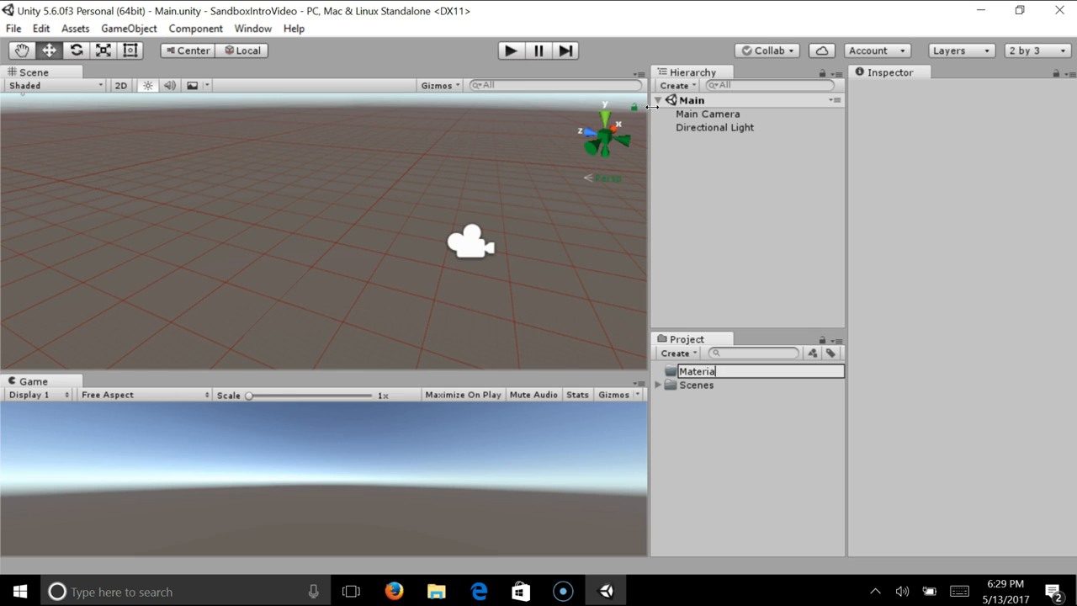
key("Return")
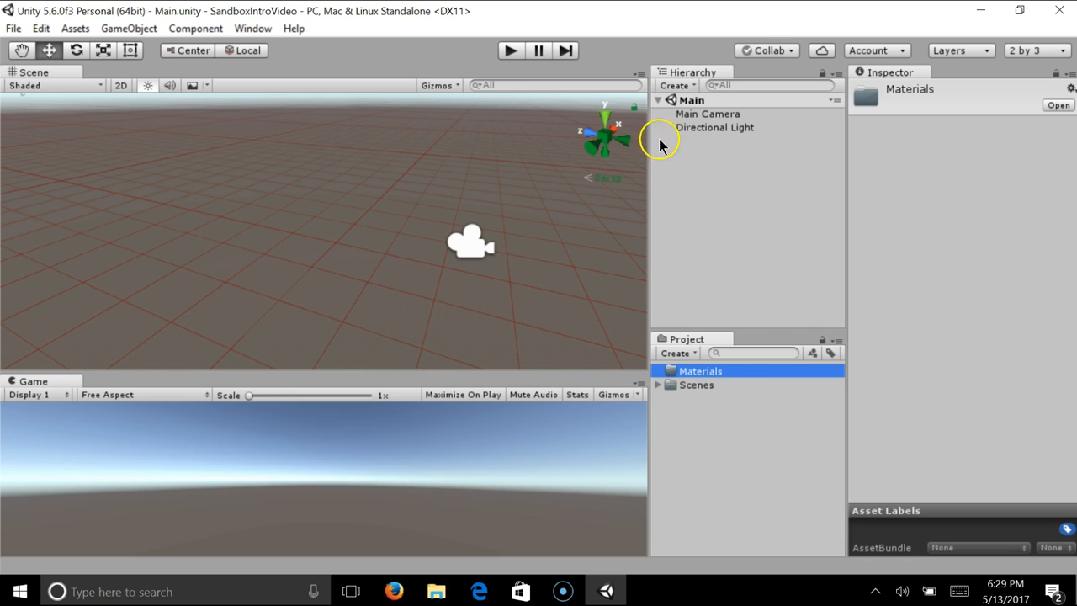
Create a new material inside the Materials folder, keeping its default name
right_click(744, 377)
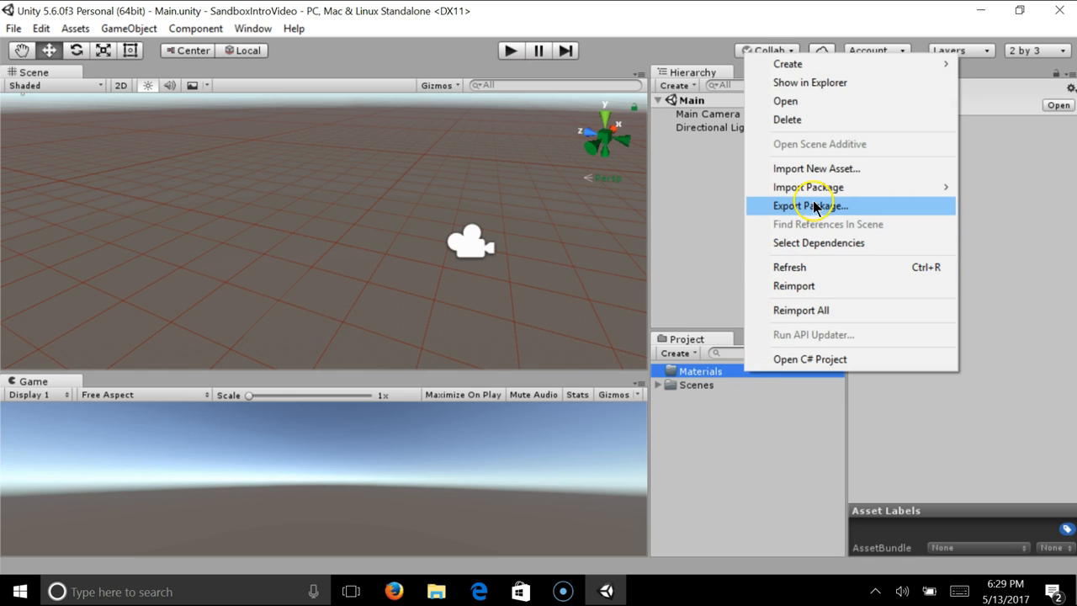
mouse_move(833, 189)
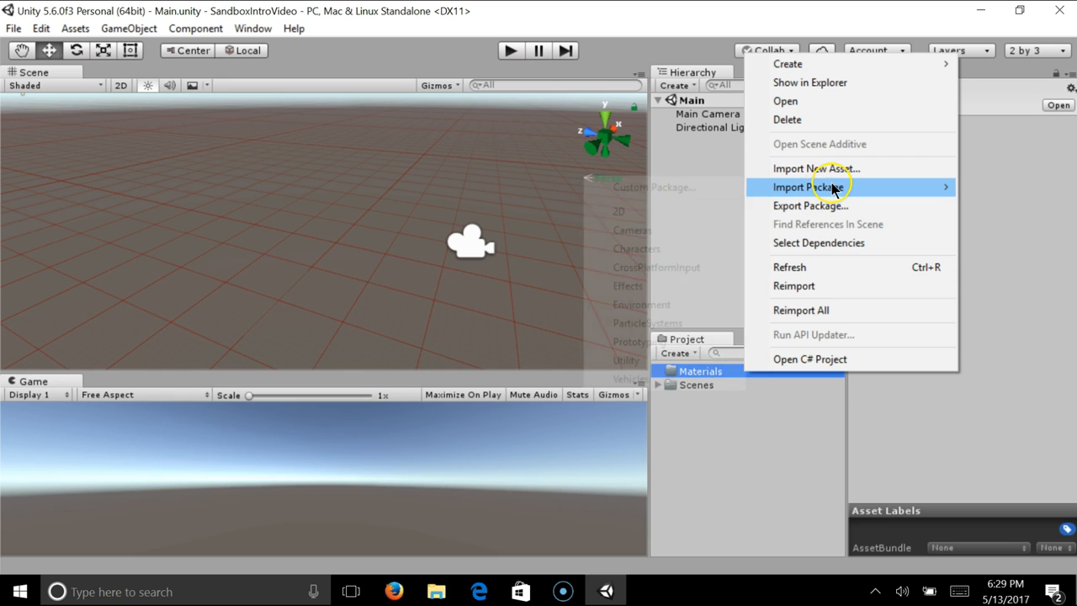
mouse_move(784, 65)
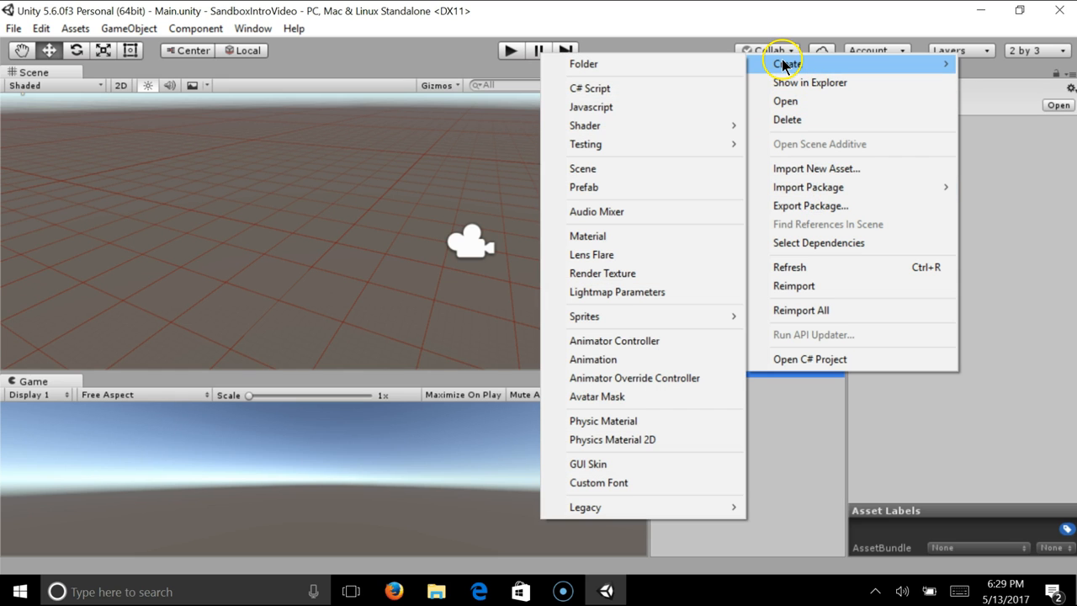
left_click(662, 237)
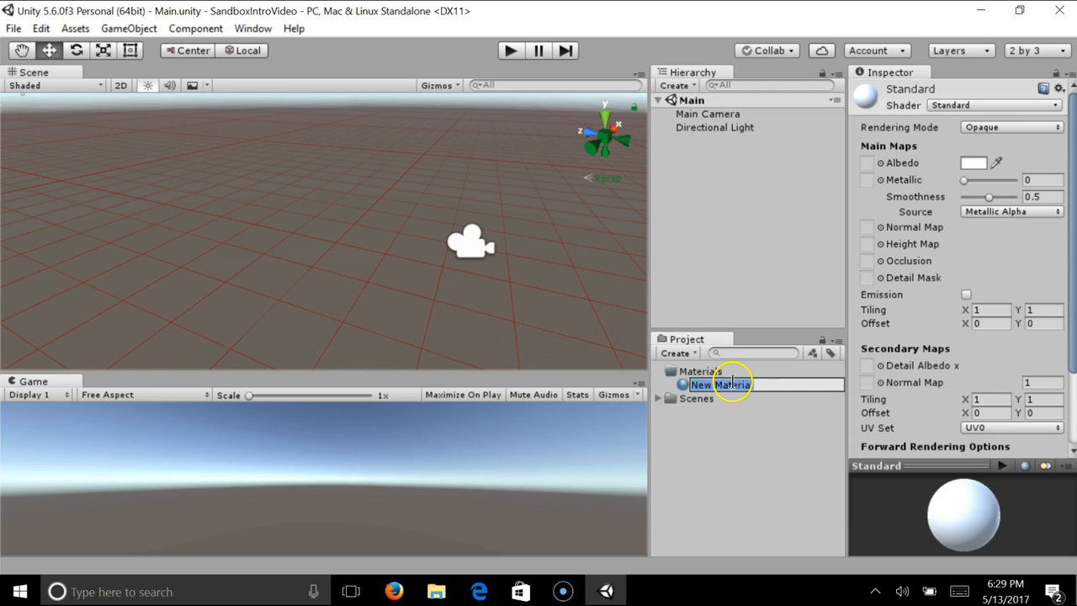
left_click(717, 411)
left_click(715, 400)
left_click(719, 373)
left_click(715, 397)
left_click(714, 427)
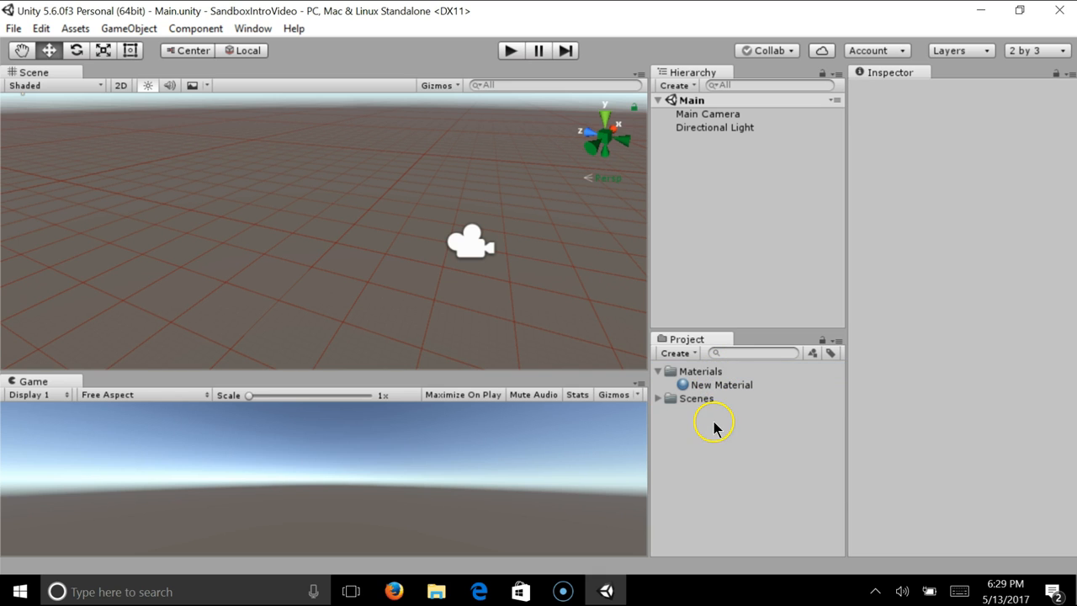
Examine the asset types that can be created from the Materials folder and from the Project panel's own creation list
right_click(707, 372)
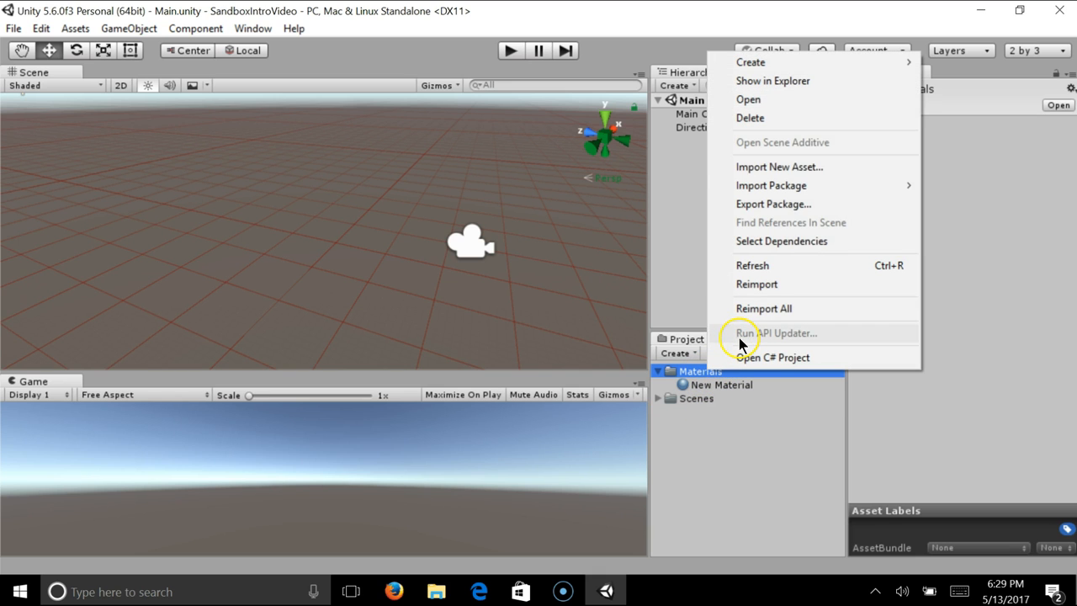
mouse_move(783, 67)
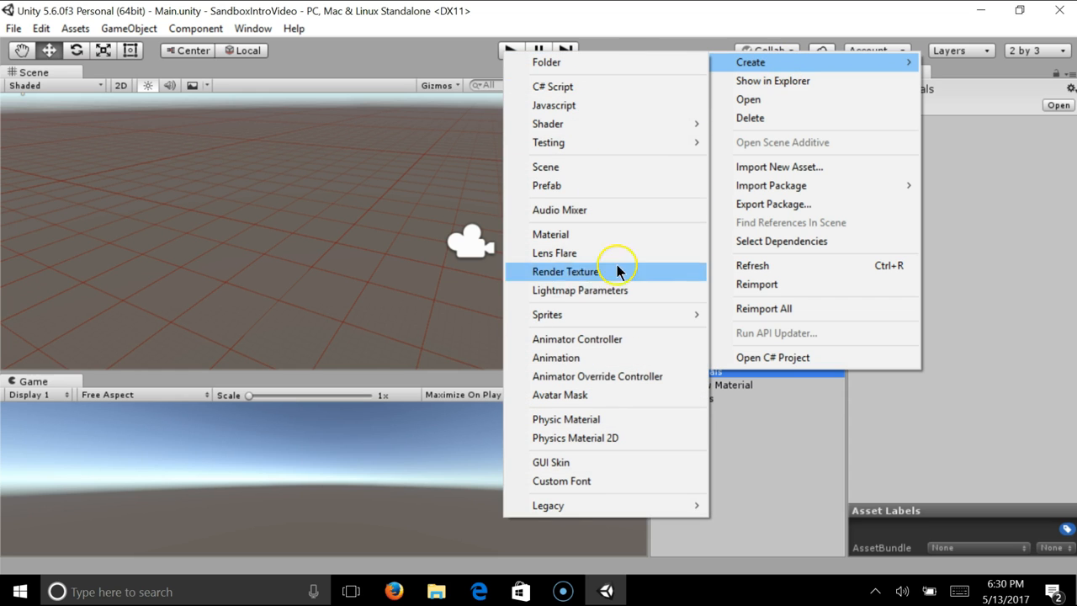
left_click(757, 437)
left_click(697, 400)
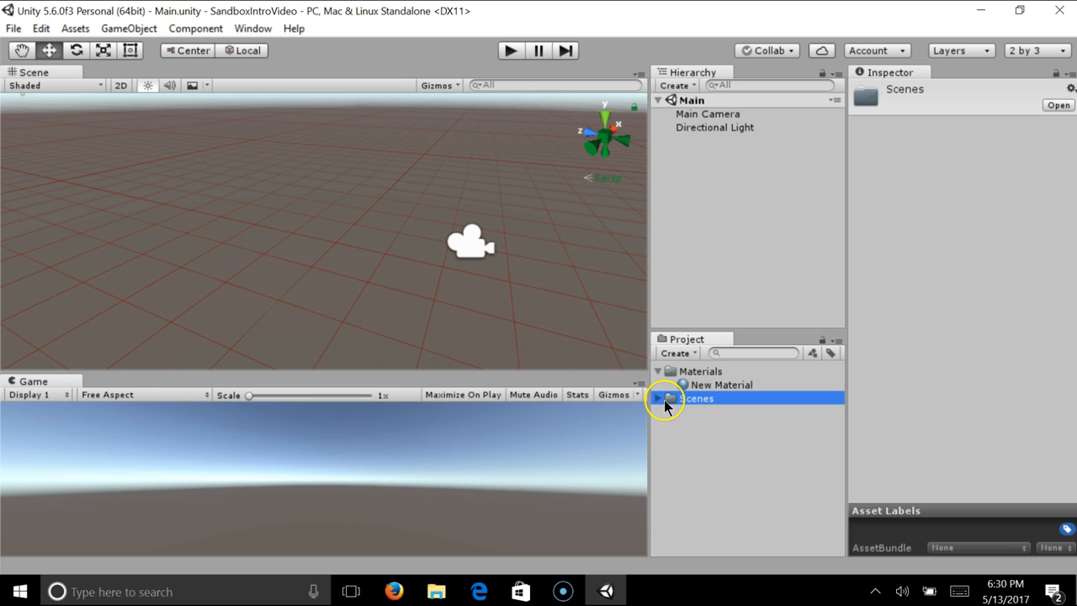
left_click(760, 452)
left_click(680, 354)
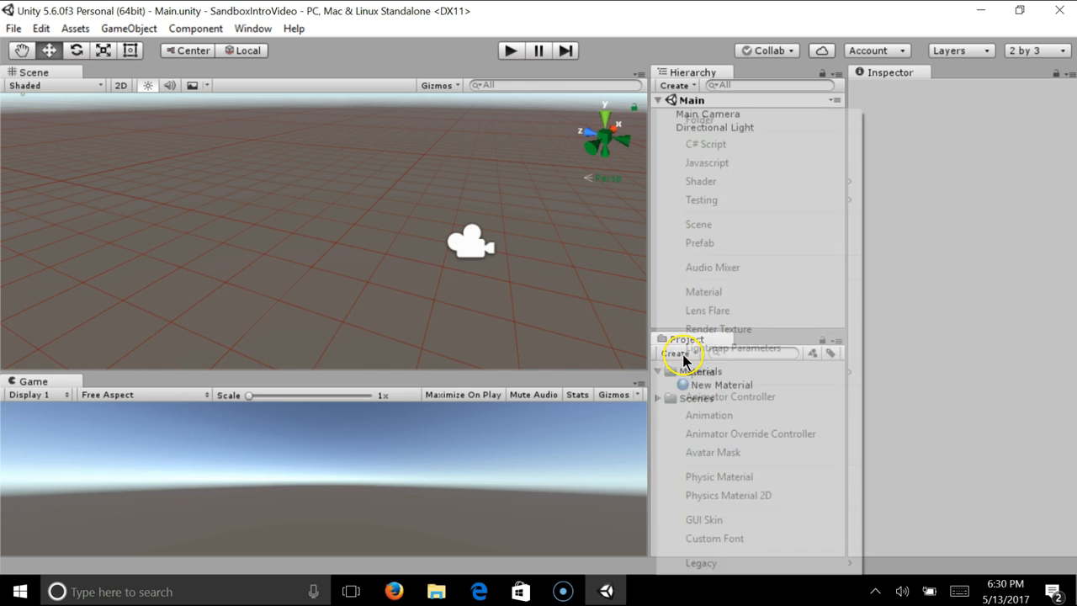
left_click(931, 456)
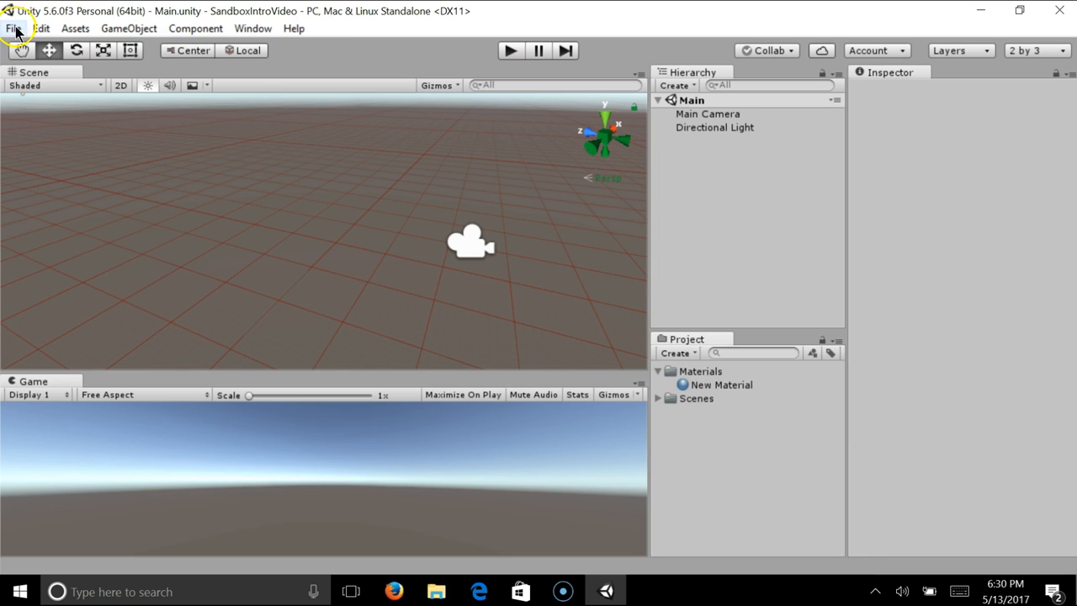
Examine the available game object types, such as 3D objects and video, and the component categories
left_click(121, 32)
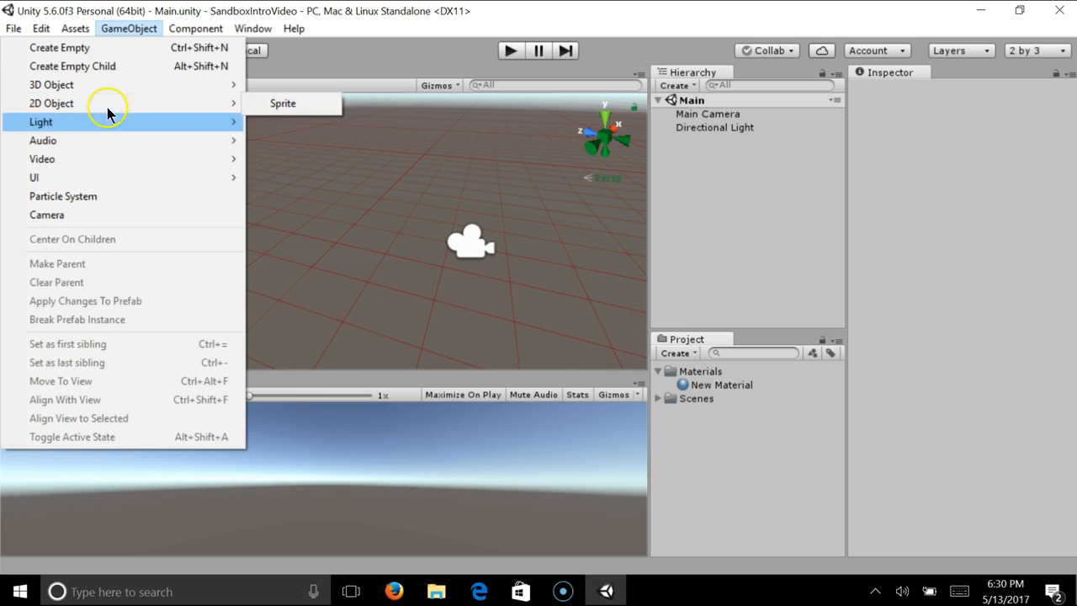
mouse_move(101, 88)
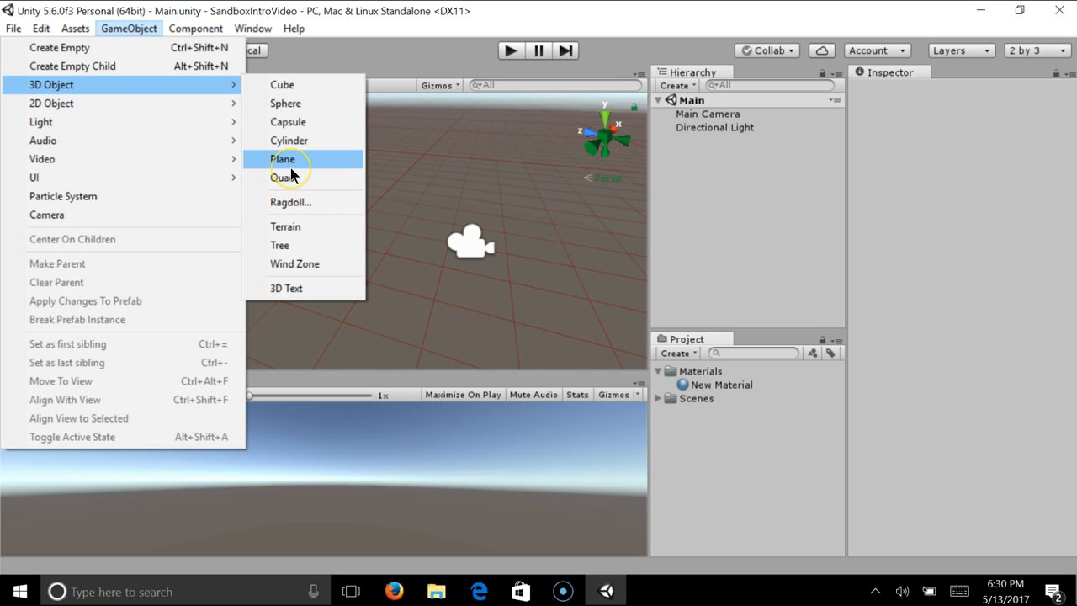
mouse_move(148, 172)
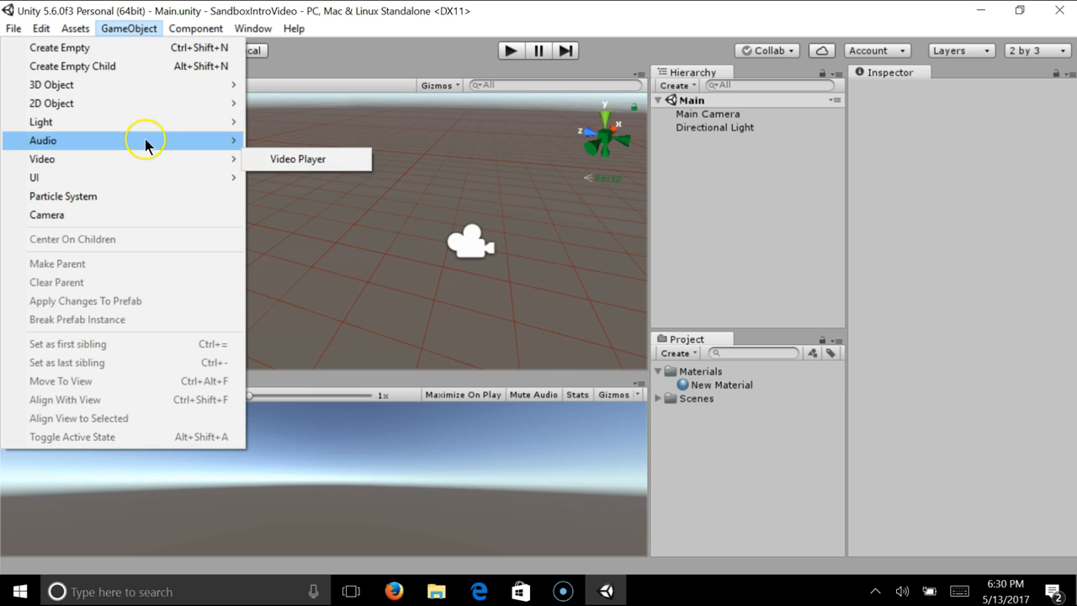
mouse_move(180, 34)
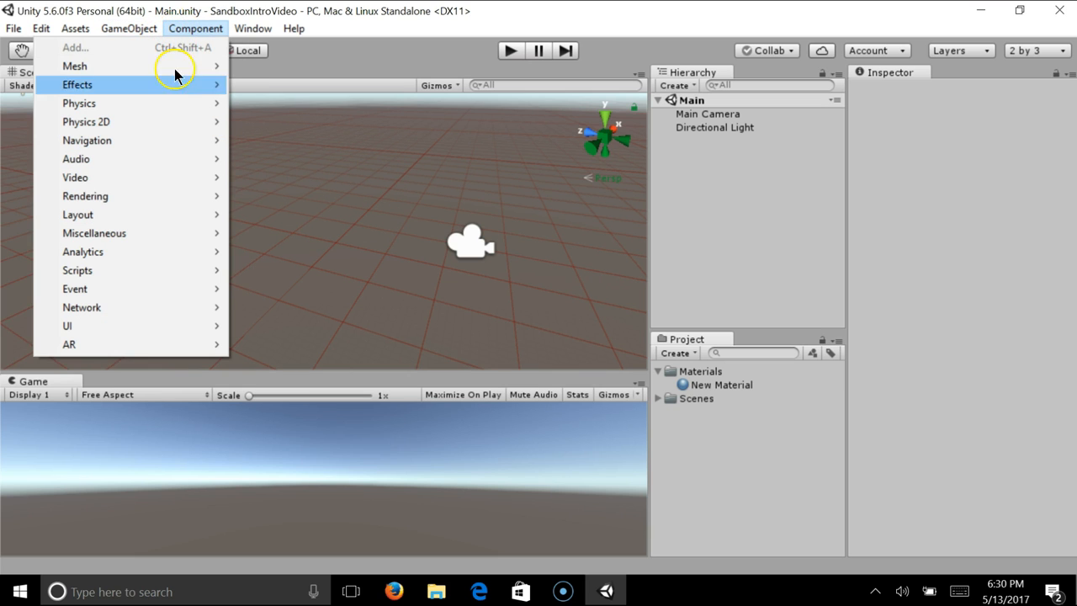
left_click(715, 213)
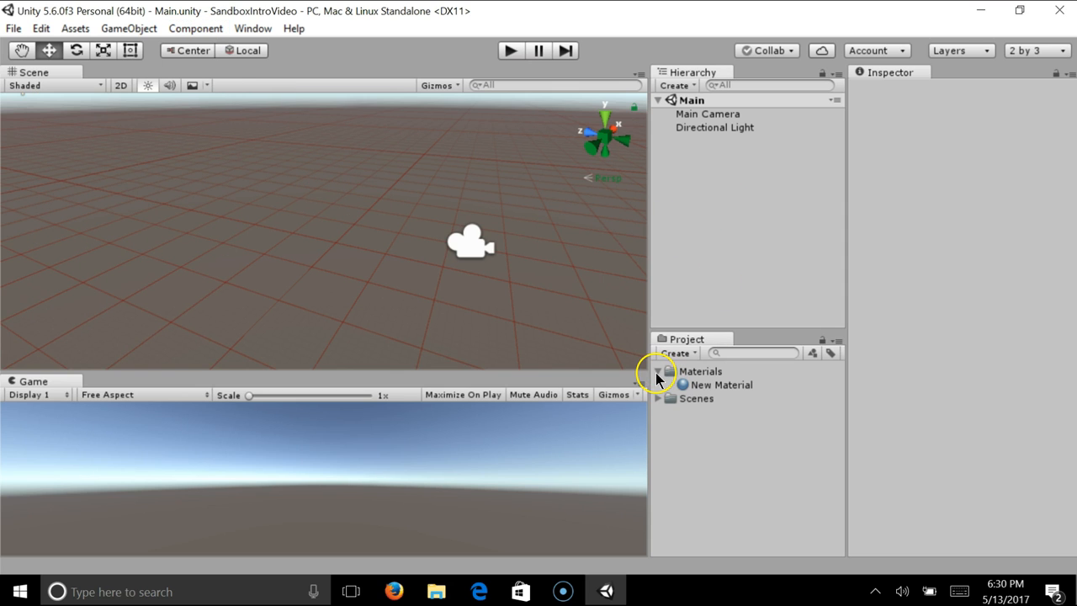
Rename the new material in the Materials folder as RedMaterial
left_click(656, 371)
right_click(660, 446)
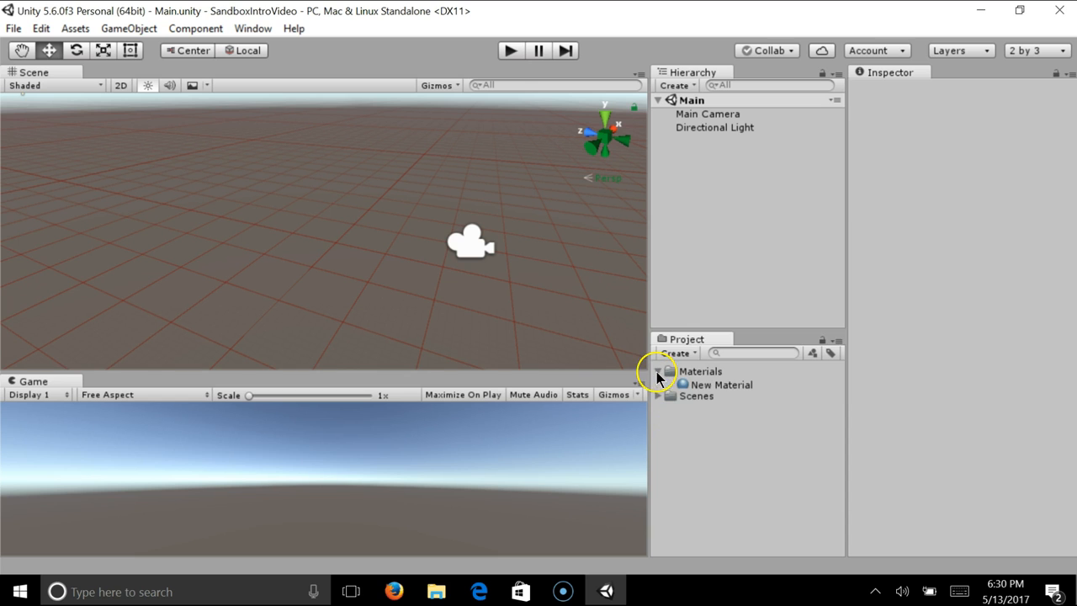
left_click(702, 387)
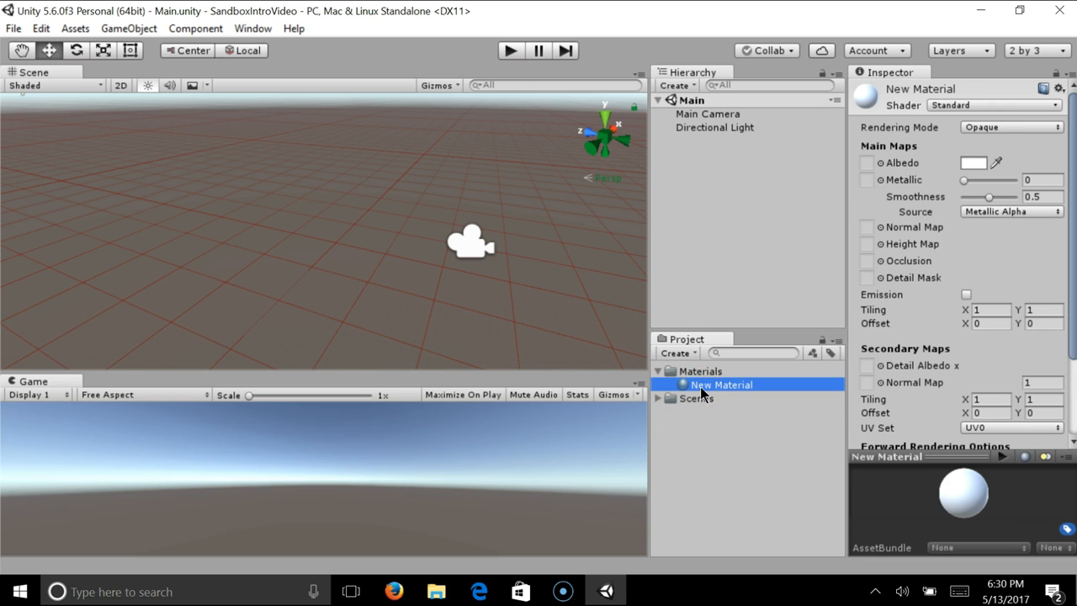
left_click(702, 388)
left_click(739, 399)
left_click(738, 389)
left_click(738, 389)
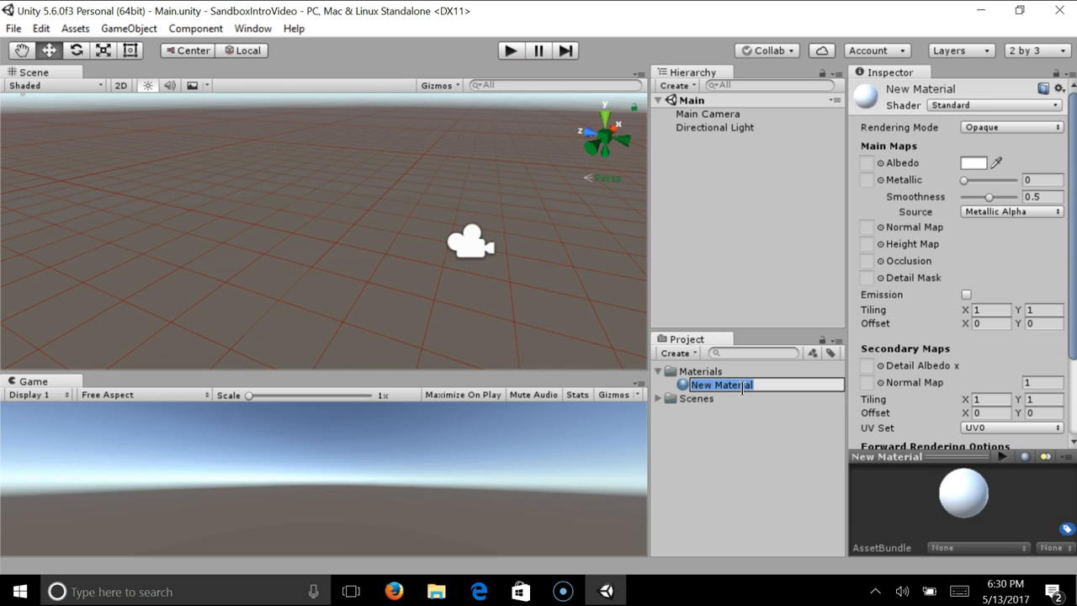
type("Red")
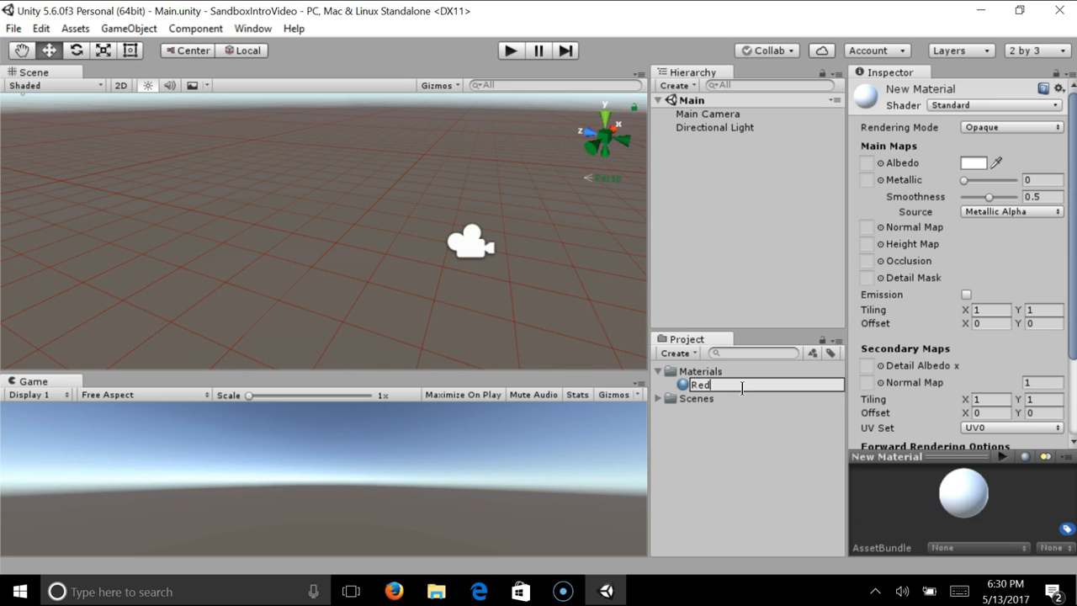
type("Material")
key("Return")
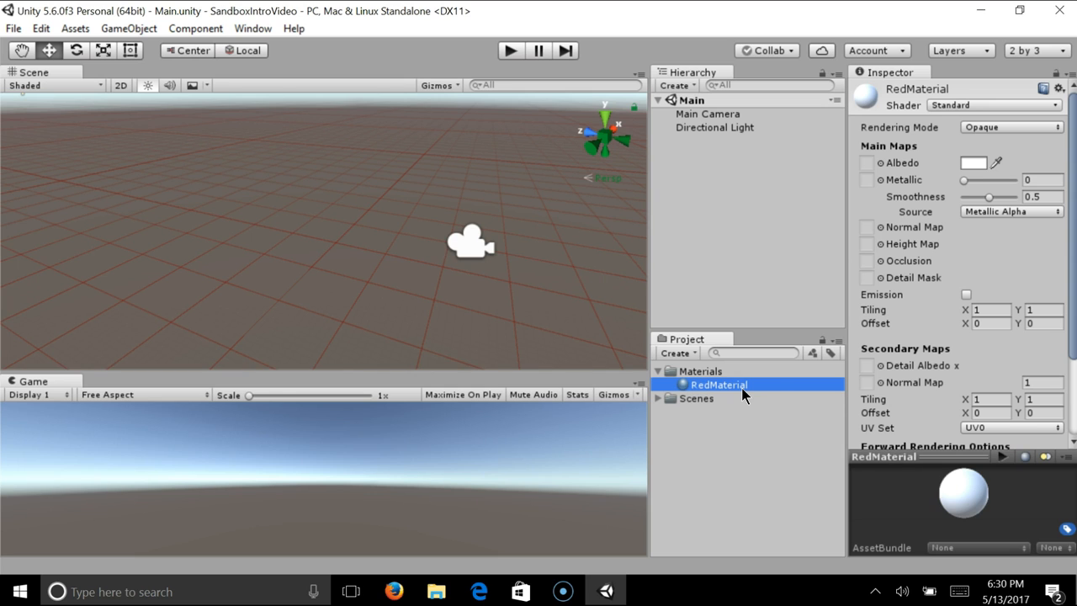
Set RedMaterial's Albedo color to red, hex F20000FF
left_click(974, 163)
left_click(994, 184)
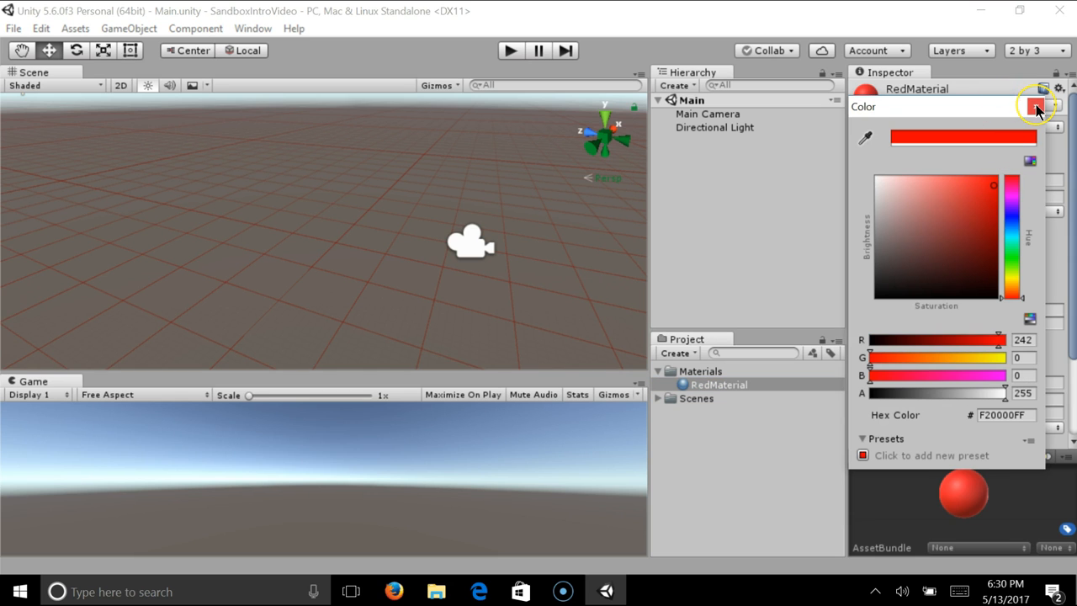
left_click(1036, 107)
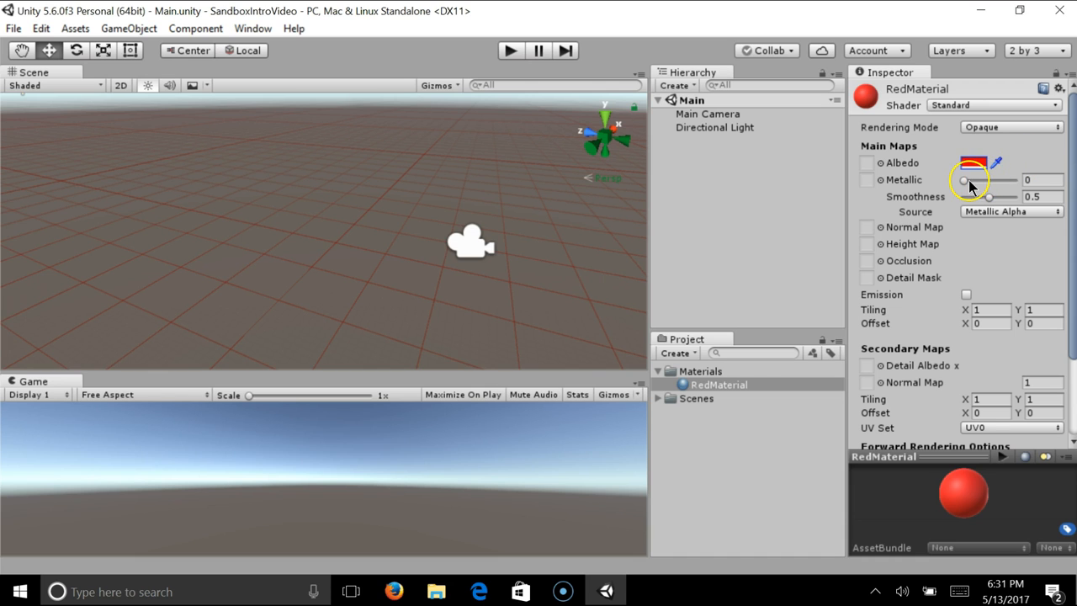
scroll(968, 200, "down", 3)
scroll(968, 200, "up", 3)
Check the Materials folder and RedMaterial's properties, and collapse the folder
left_click(737, 384)
left_click(729, 373)
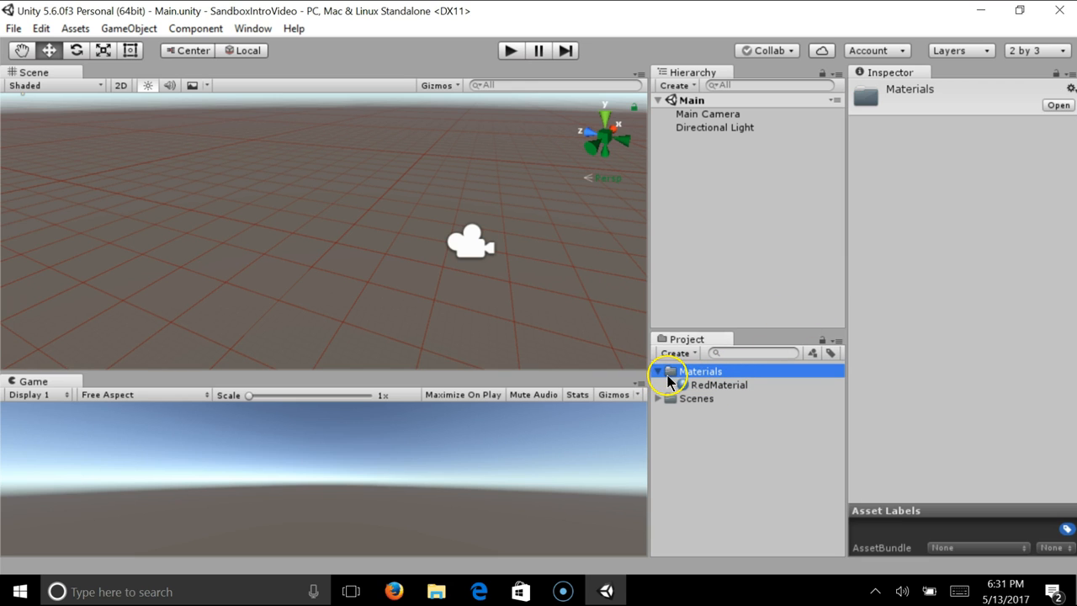
left_click(712, 385)
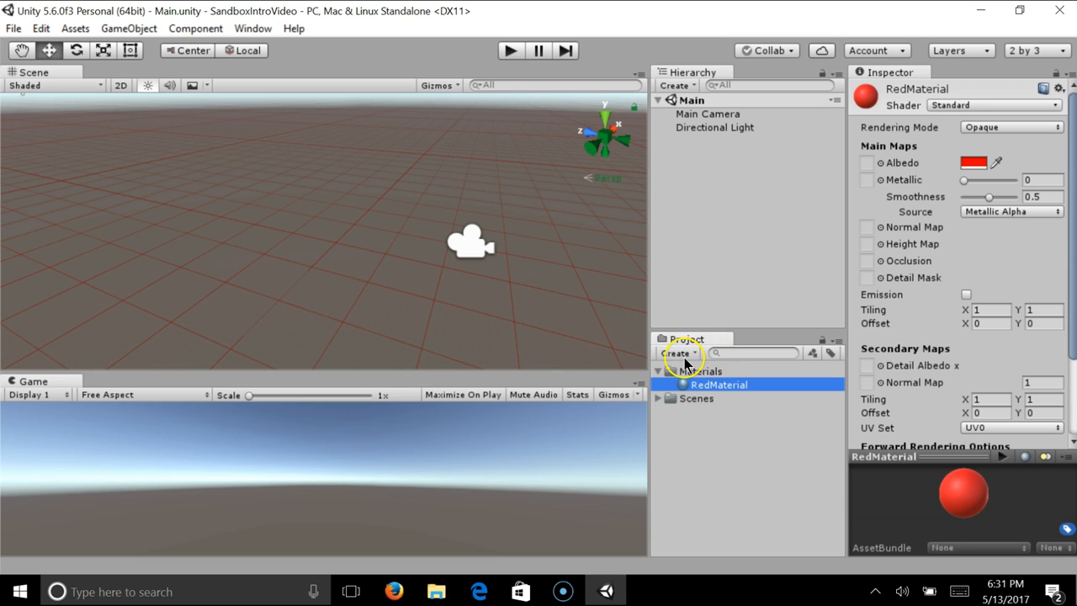
left_click(658, 372)
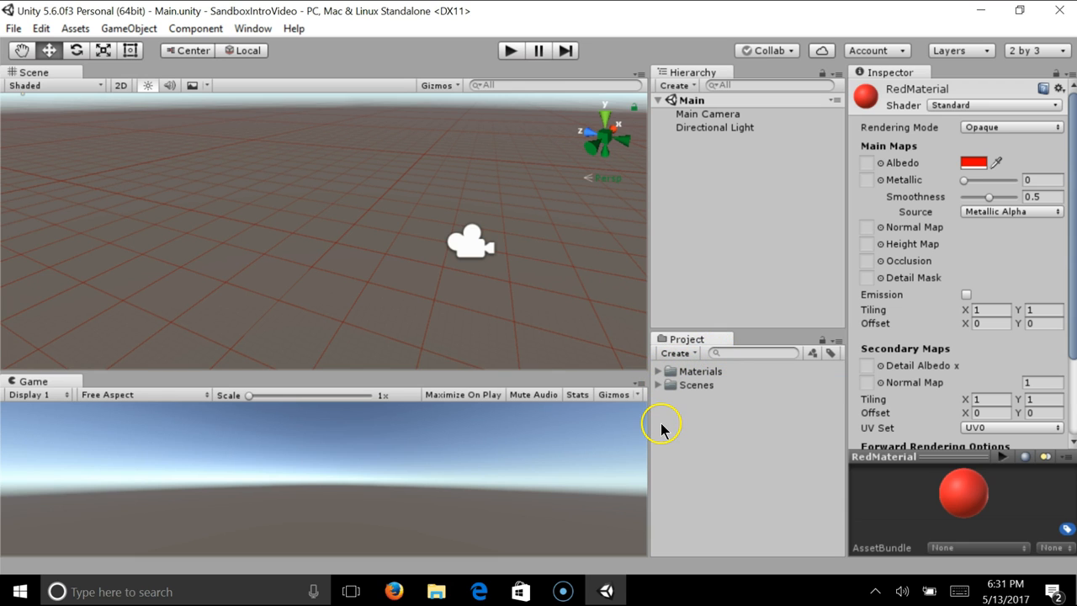
Create a new folder named Animation at the top level of the Project panel
left_click(700, 467)
right_click(682, 432)
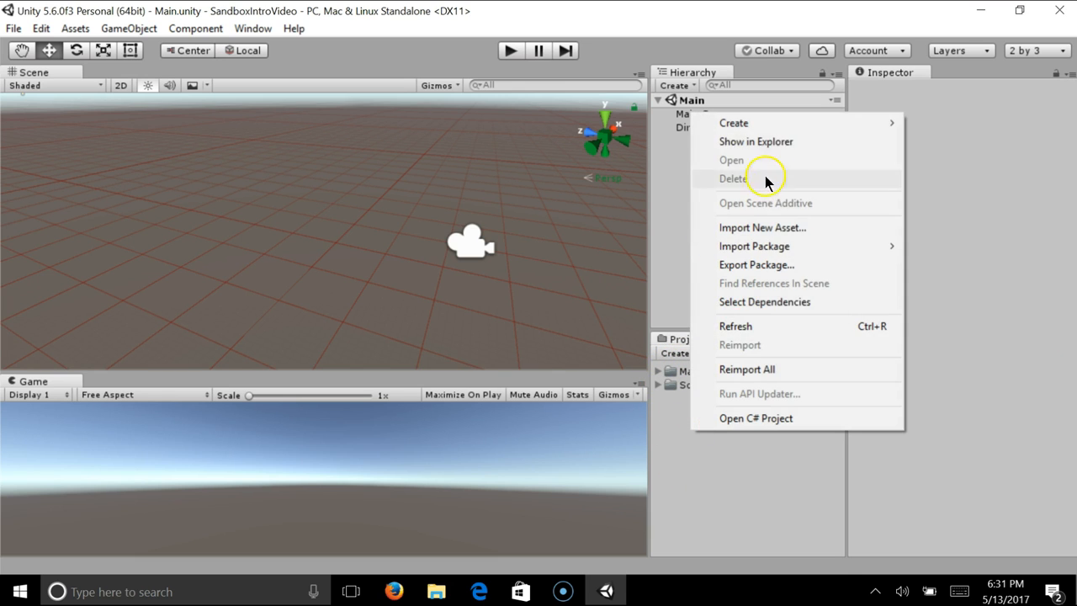
mouse_move(783, 125)
left_click(619, 126)
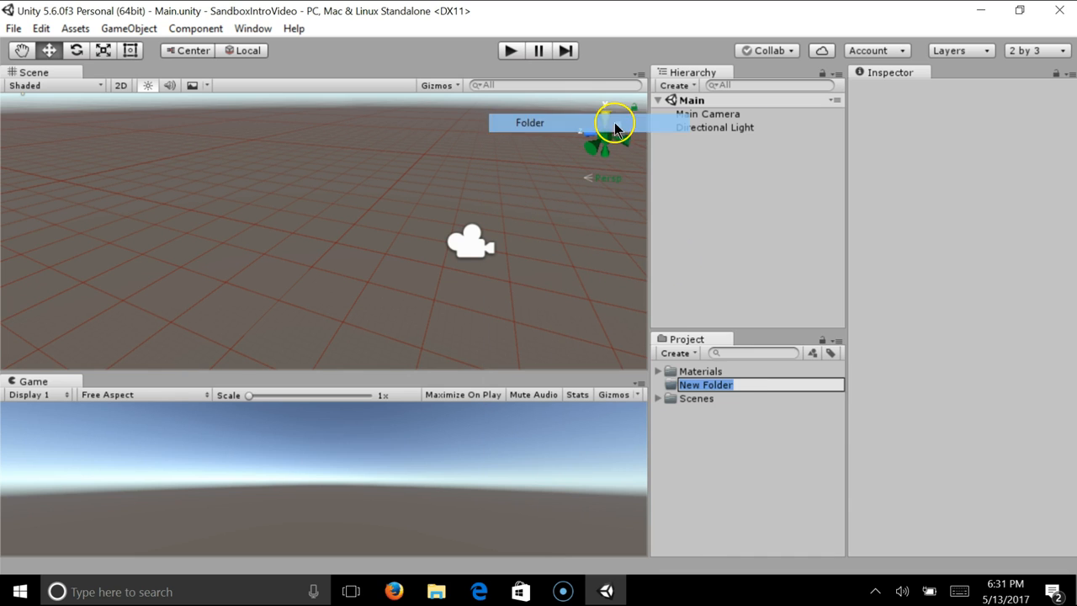
type("Animation")
key("Return")
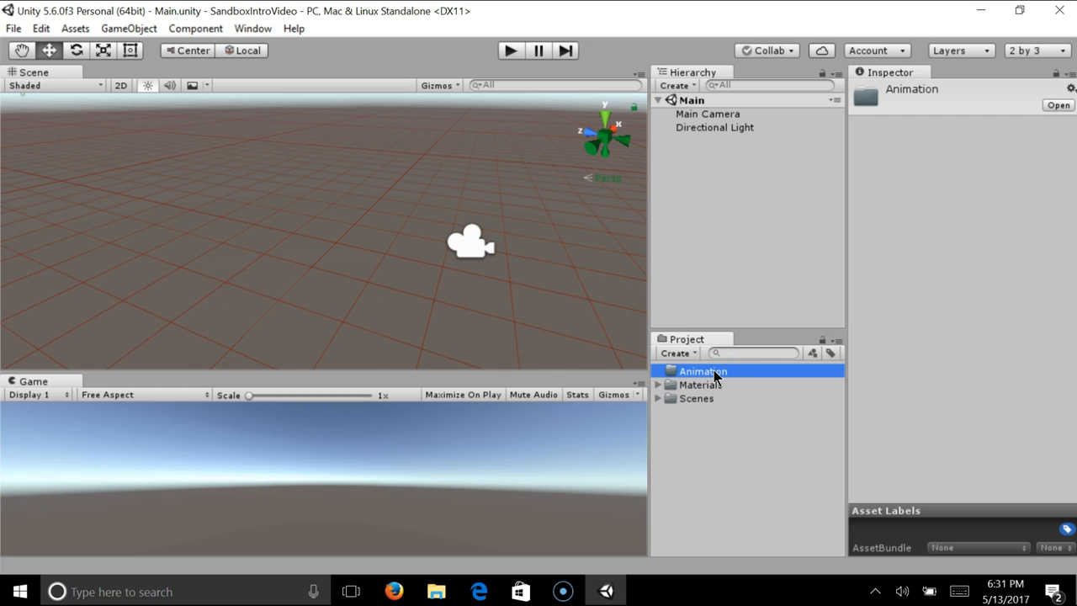
Create an Animator Controller named PlayerAnimationControl inside the Animation folder
right_click(714, 378)
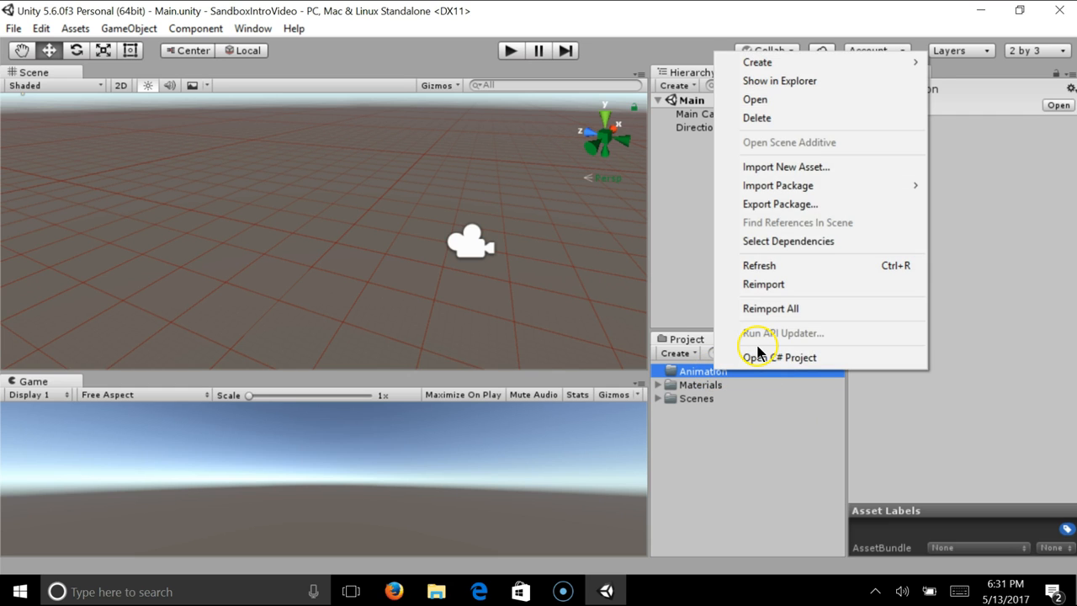
mouse_move(788, 65)
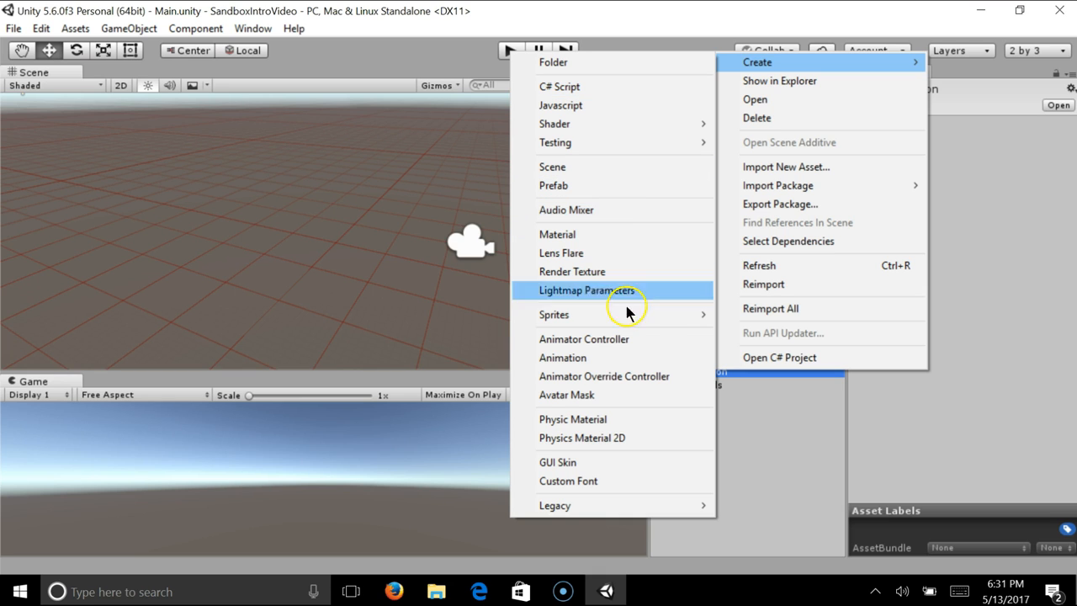
left_click(615, 340)
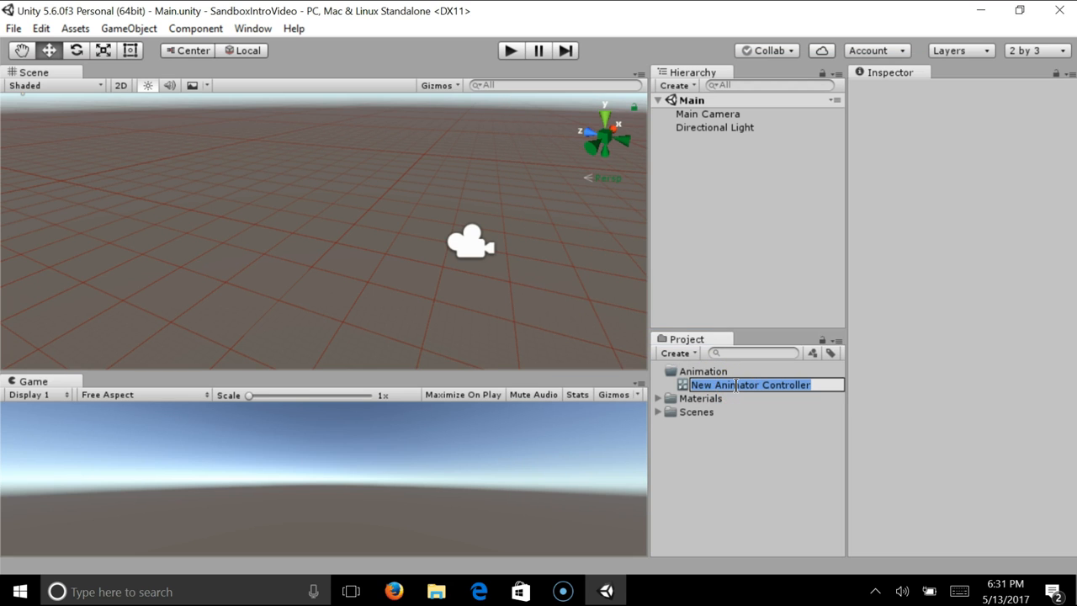
type("Animator")
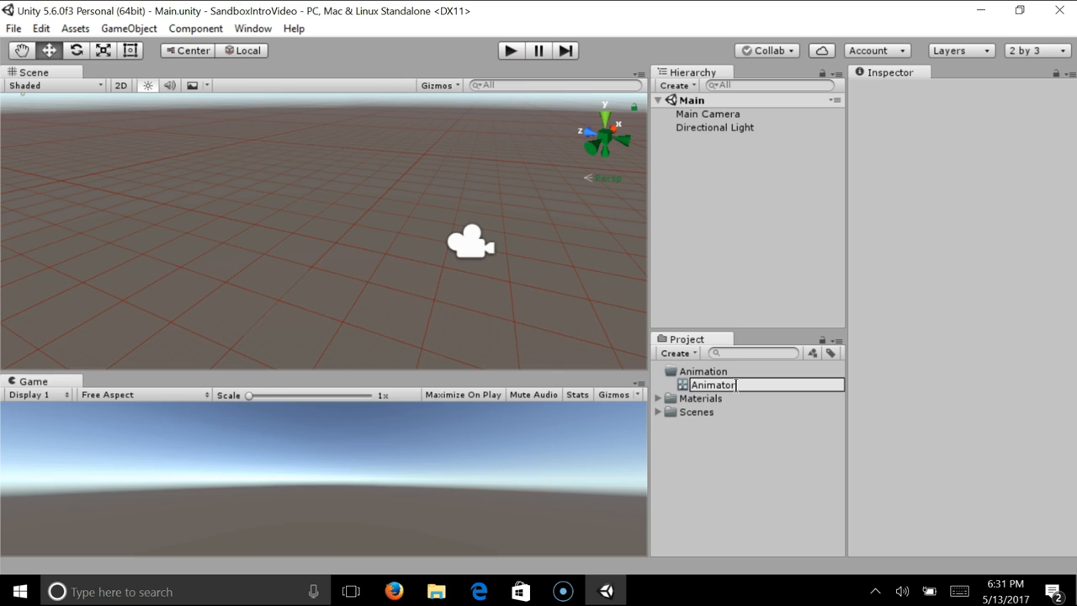
key("BackSpace")
key("BackSpace")
key("BackSpace")
key("BackSpace")
key("BackSpace")
key("BackSpace")
type("PlayerContr")
key("BackSpace")
key("BackSpace")
key("BackSpace")
key("BackSpace")
type("AnimationControl")
key("Return")
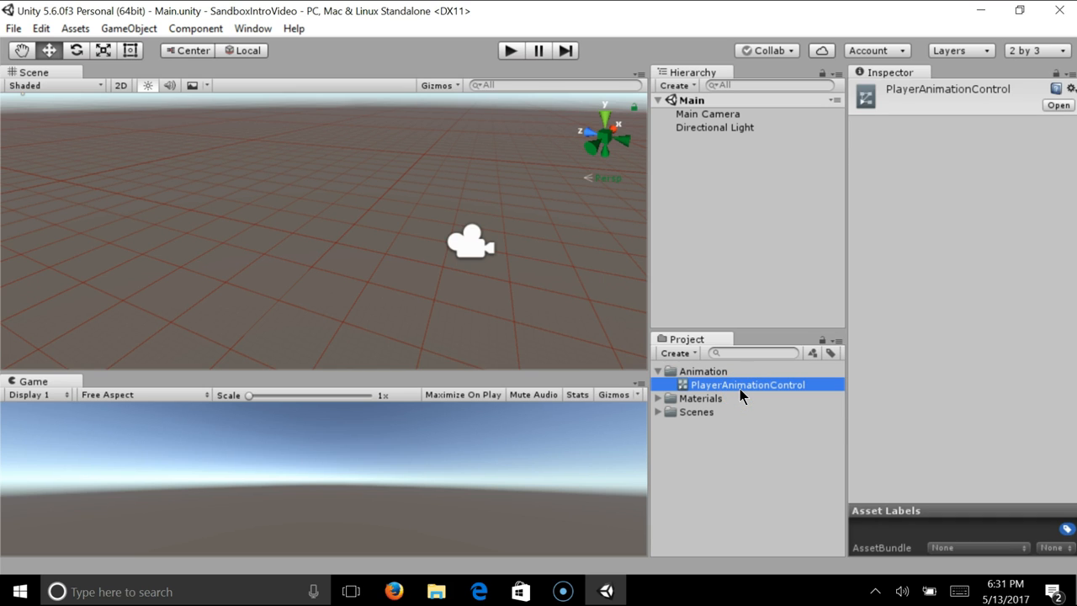
left_click(720, 433)
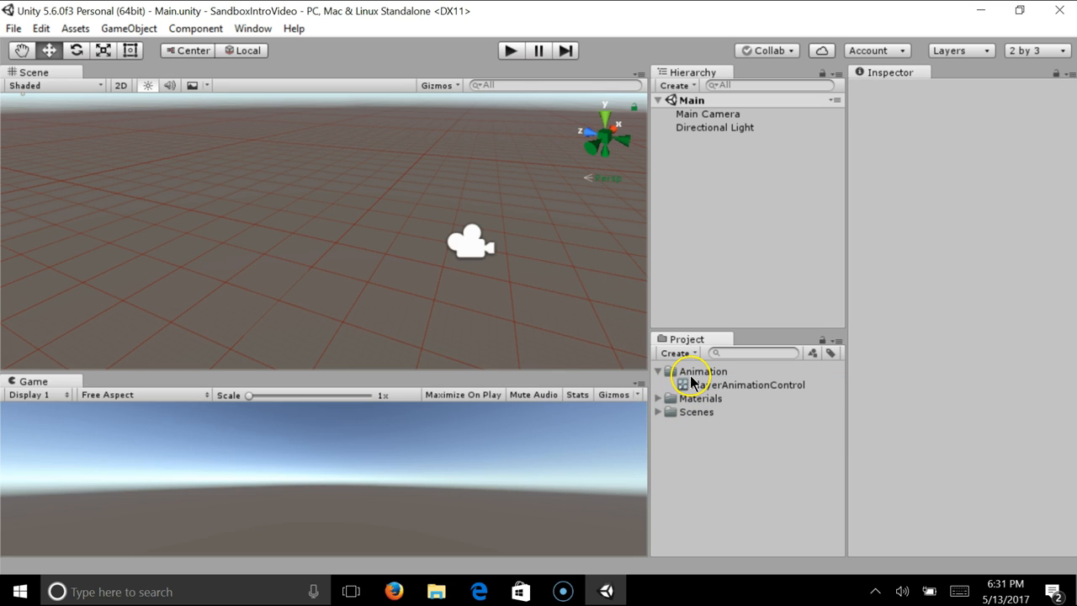
Rename the Animation folder as AnimationControllers and collapse it
left_click(694, 376)
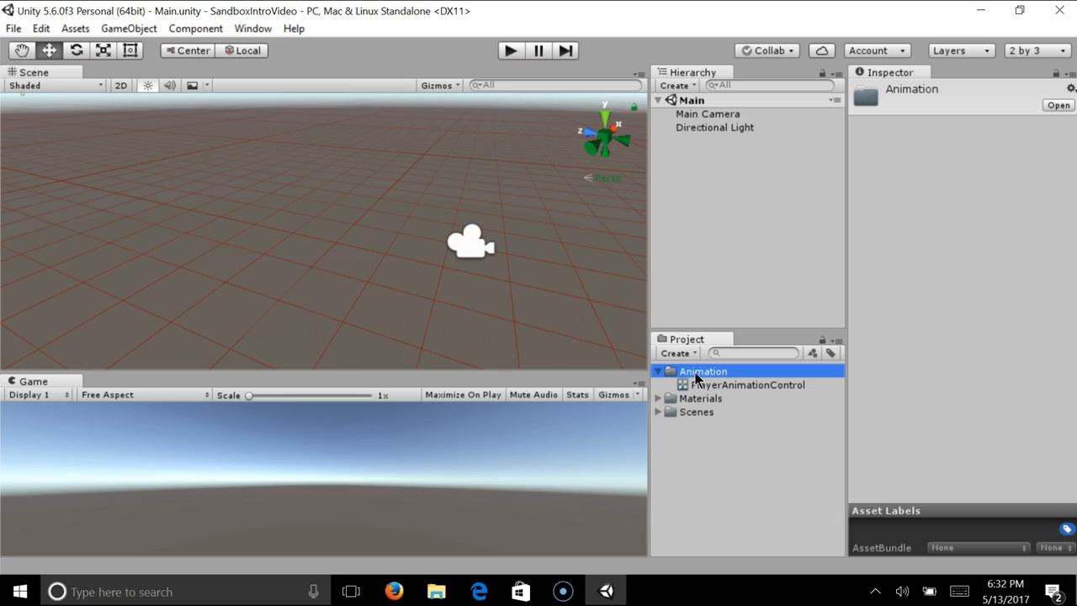
left_click(695, 375)
key("Right")
type("Controllers")
key("Return")
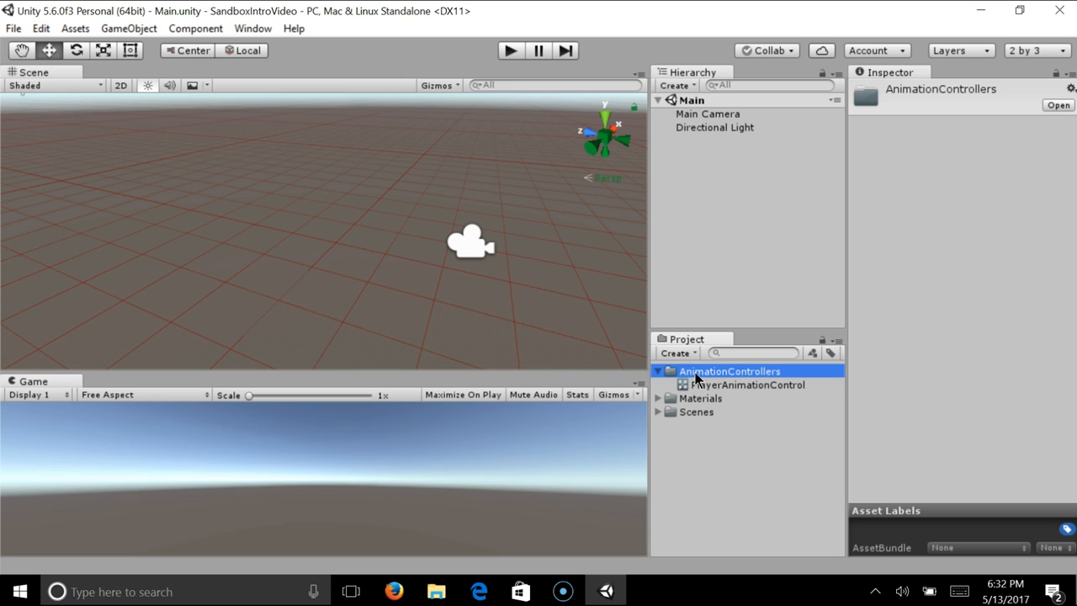
left_click(657, 371)
Create a new top-level project folder named Animation alongside AnimationControllers
right_click(754, 465)
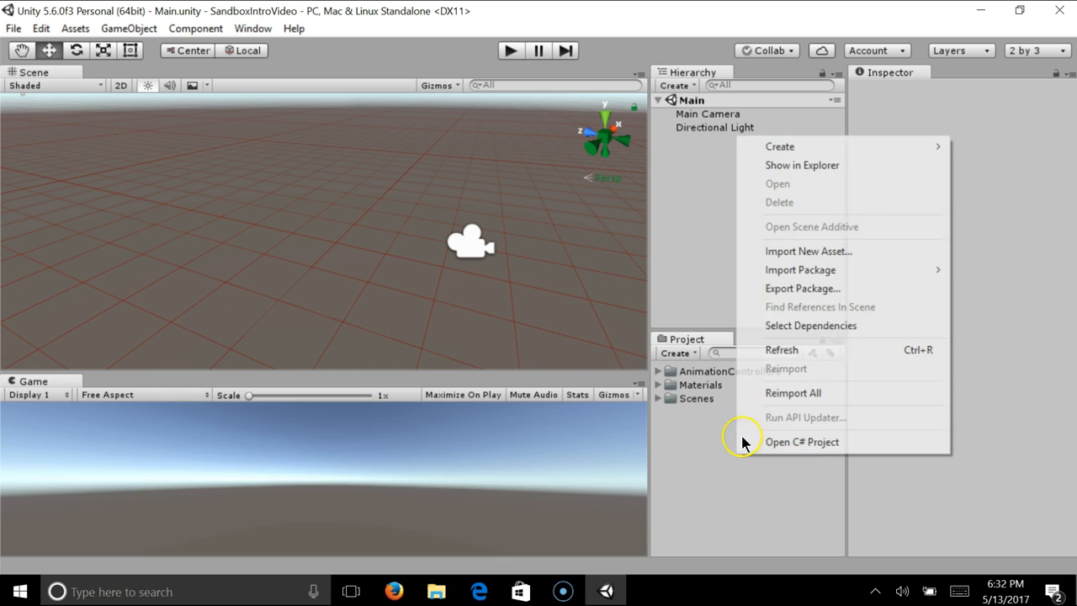
mouse_move(816, 145)
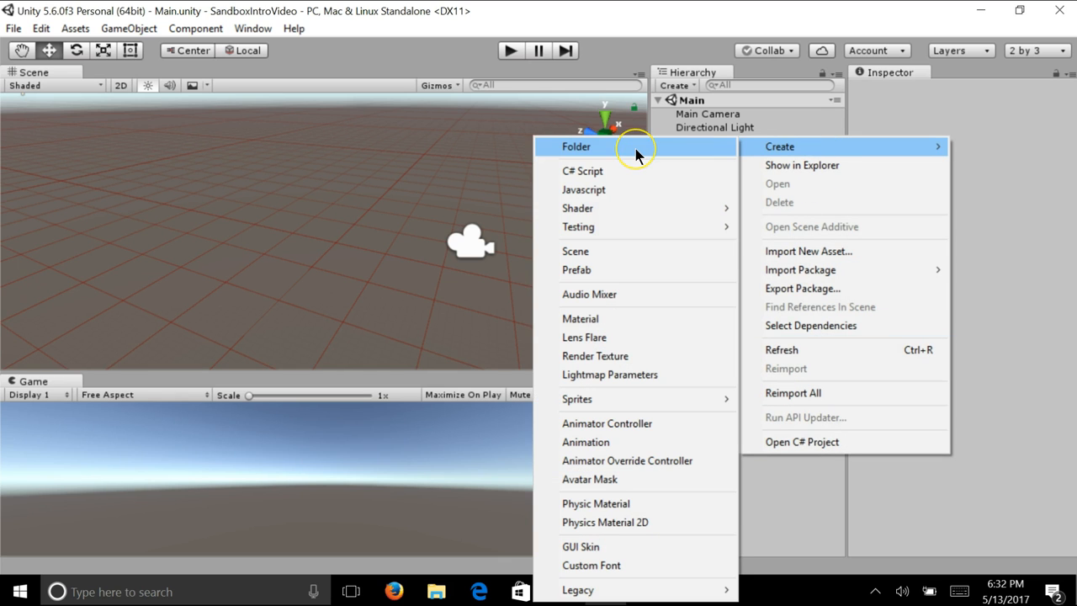
left_click(635, 149)
type("Animation")
key("Return")
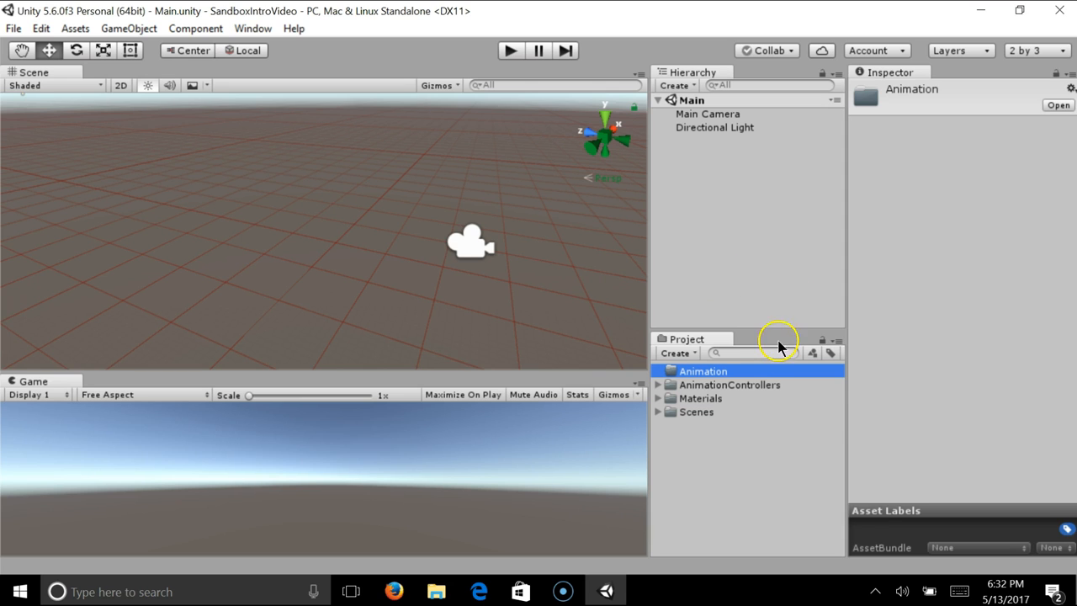
Create an animation clip named PlayerIdle in the Animation folder and enlarge its preview area
right_click(739, 371)
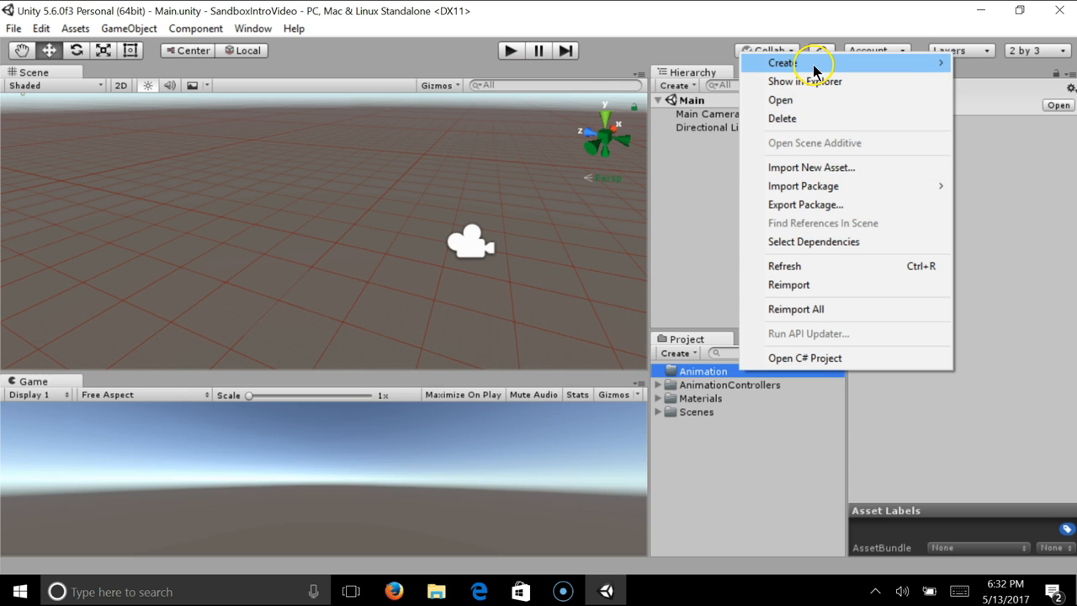
mouse_move(814, 66)
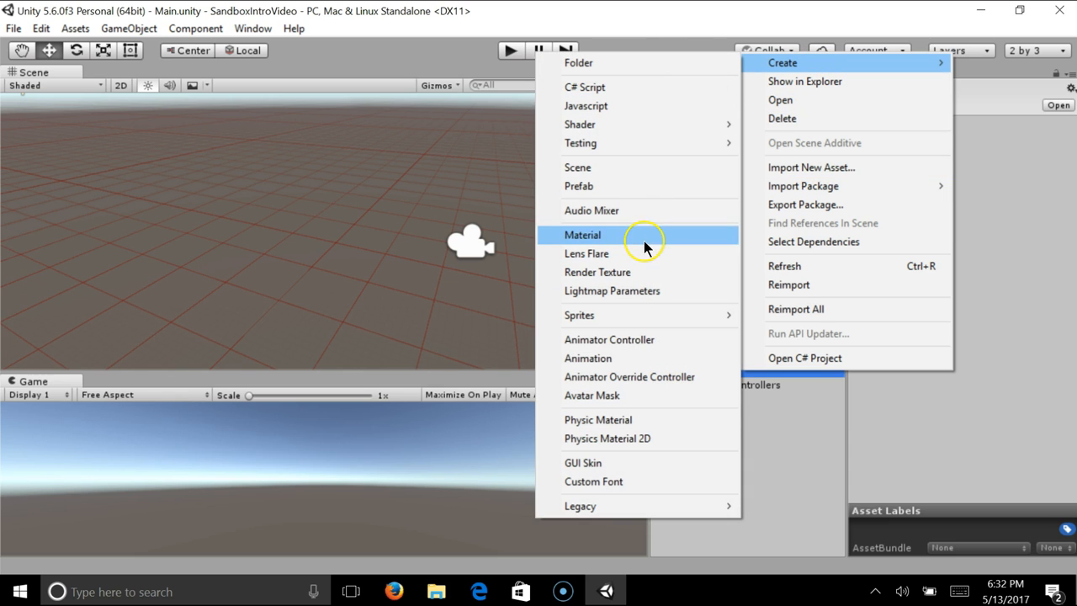
left_click(632, 358)
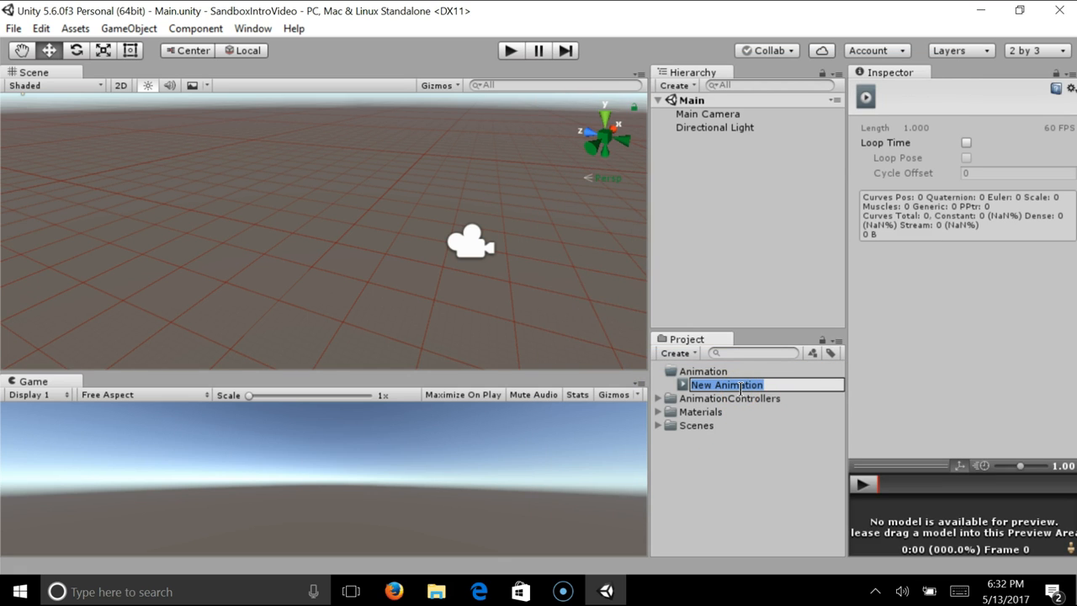
type("P")
type("PlayerIdle")
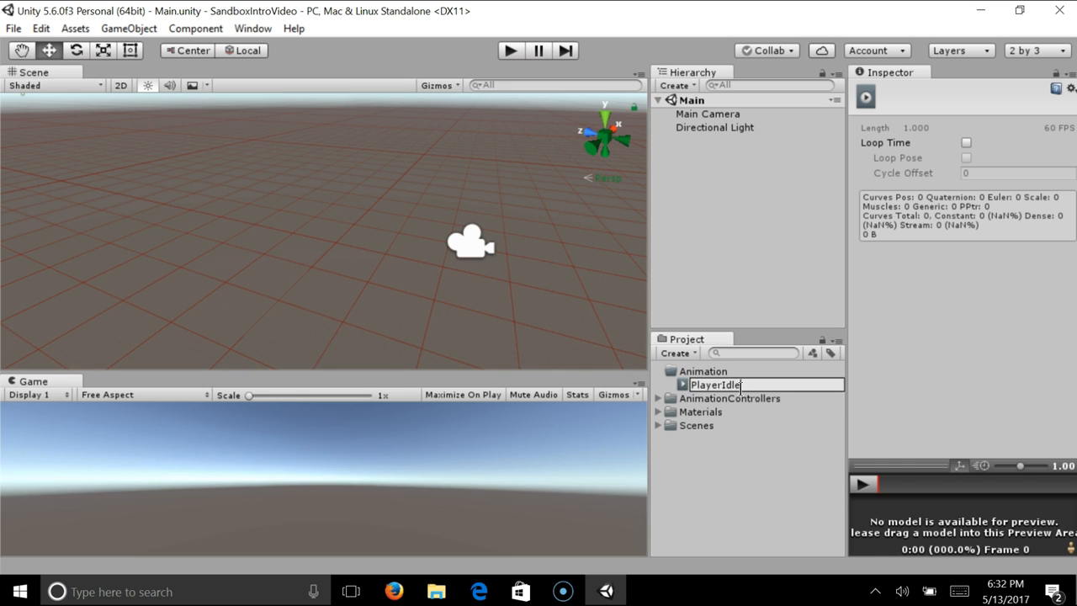
key("Return")
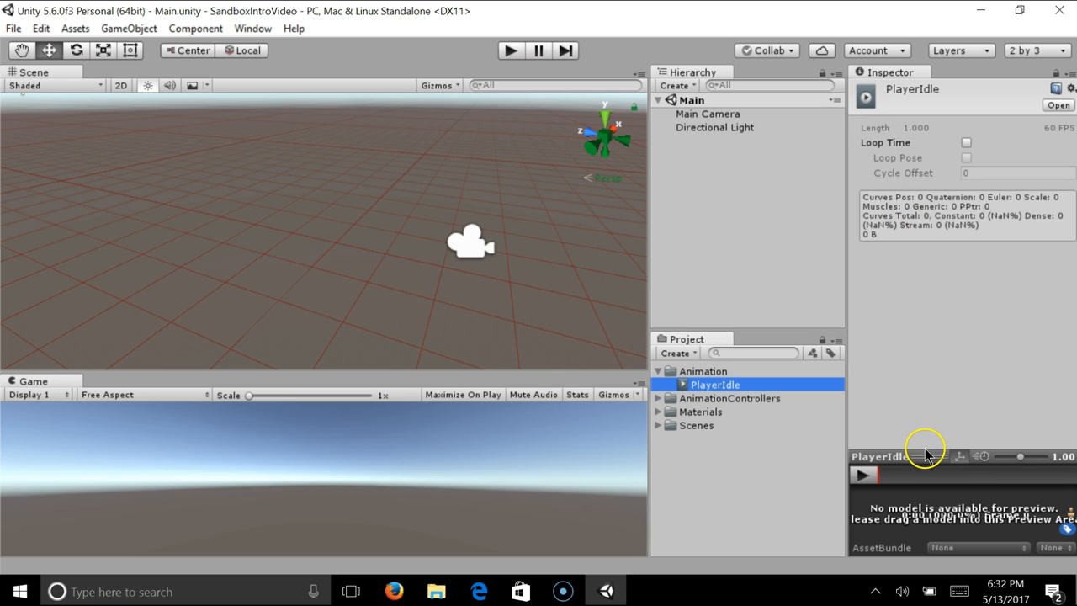
left_click_drag(936, 456, 892, 381)
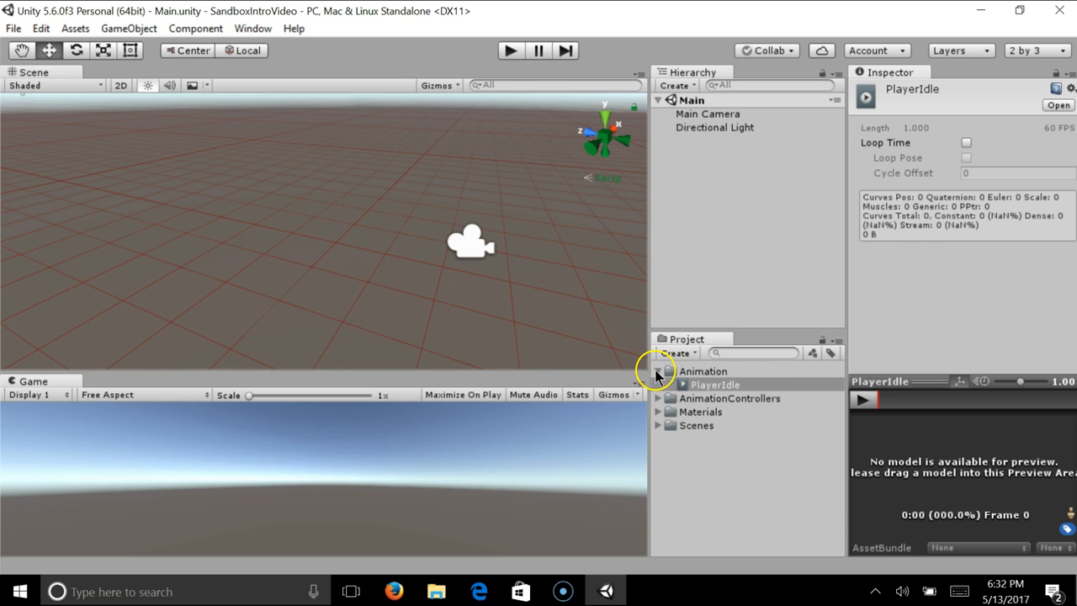
Add a second animation clip named PlayerWalk to the Animation folder and collapse the folder
right_click(698, 373)
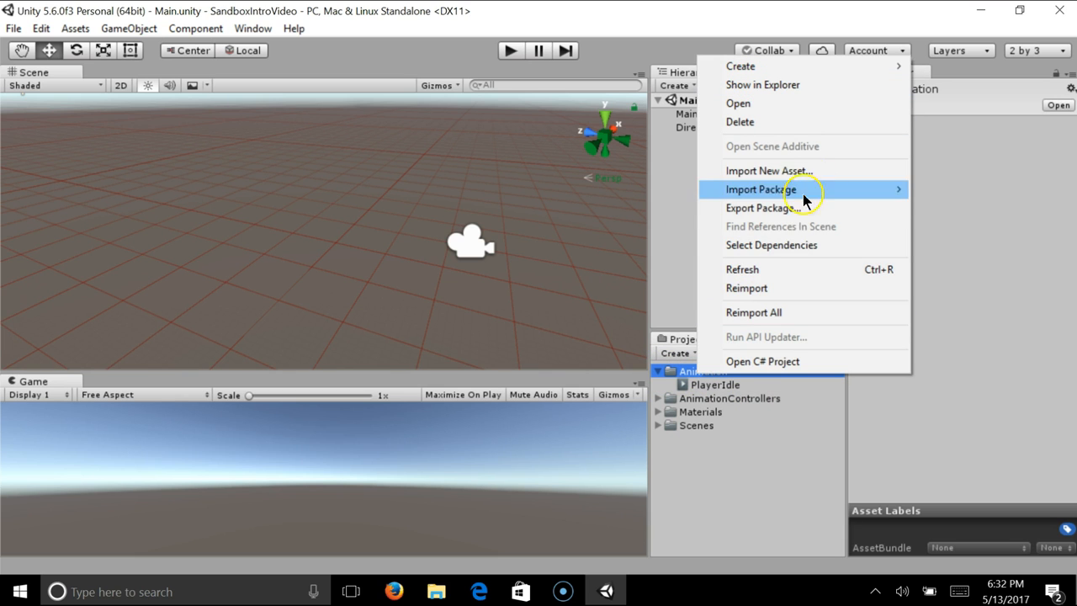
mouse_move(774, 65)
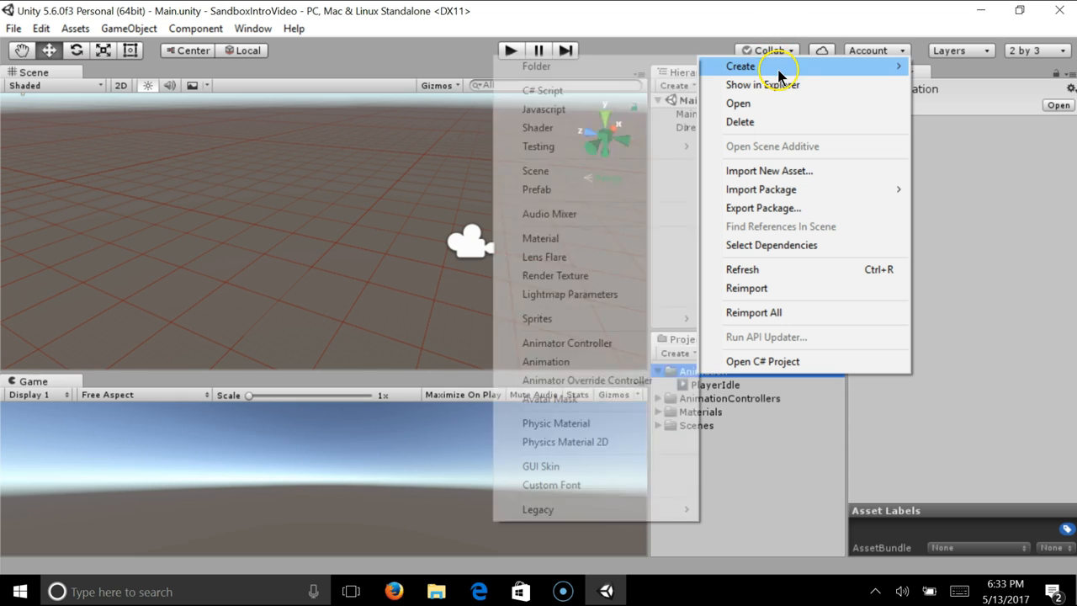
left_click(569, 362)
type("PlayerWalk")
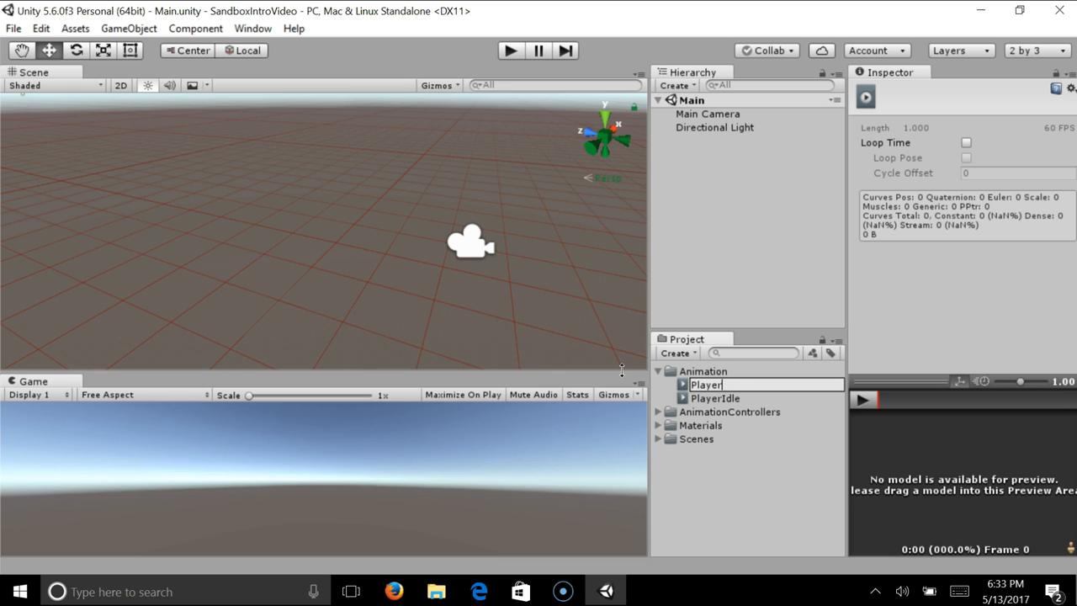
key("Return")
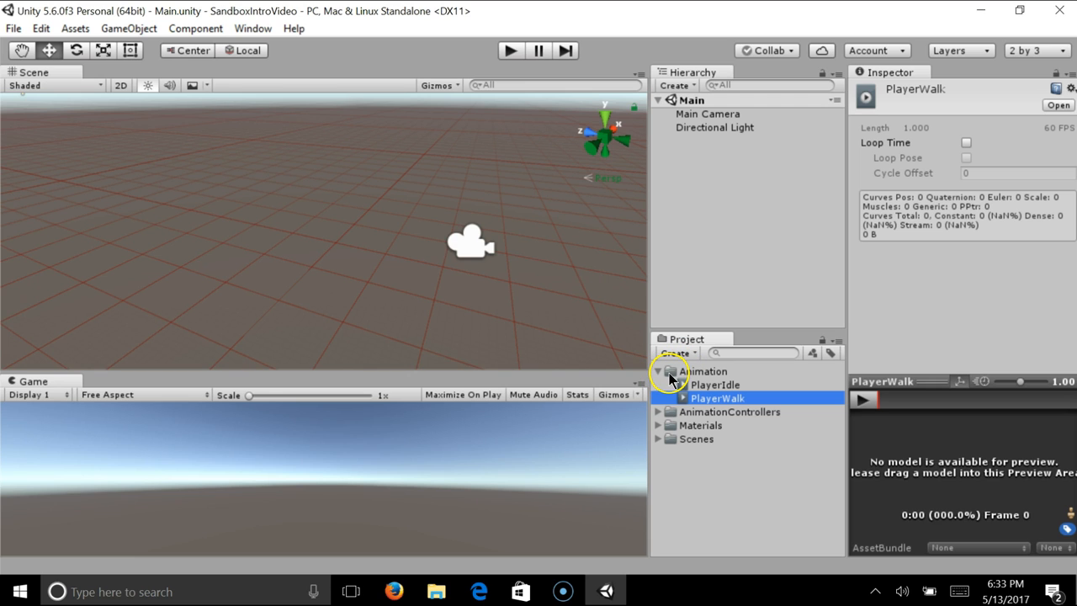
left_click(657, 373)
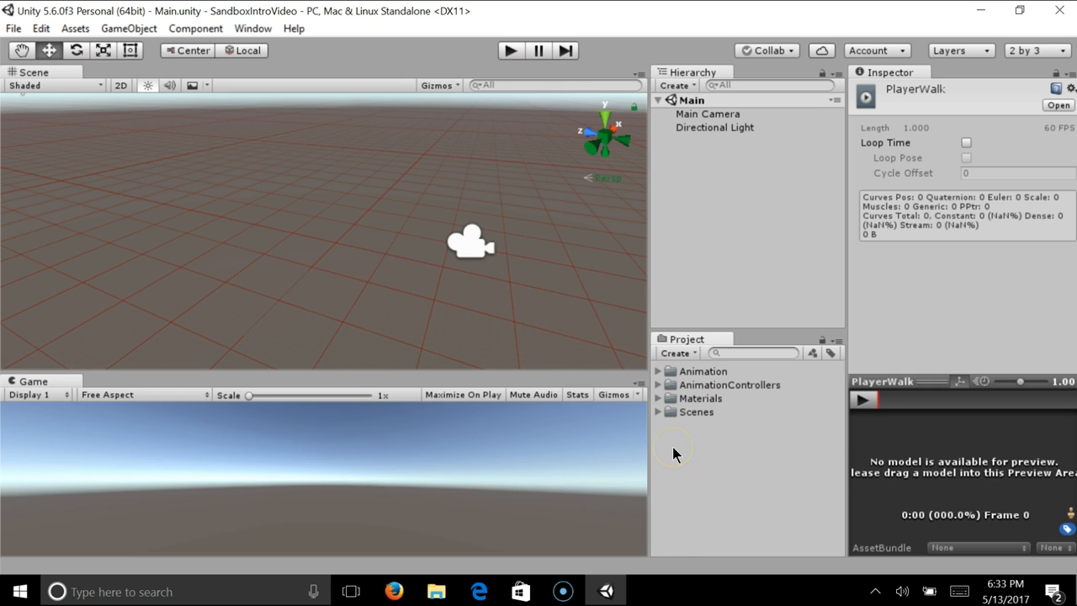
Create a C# script at the top level of the project, keeping the default name
right_click(770, 465)
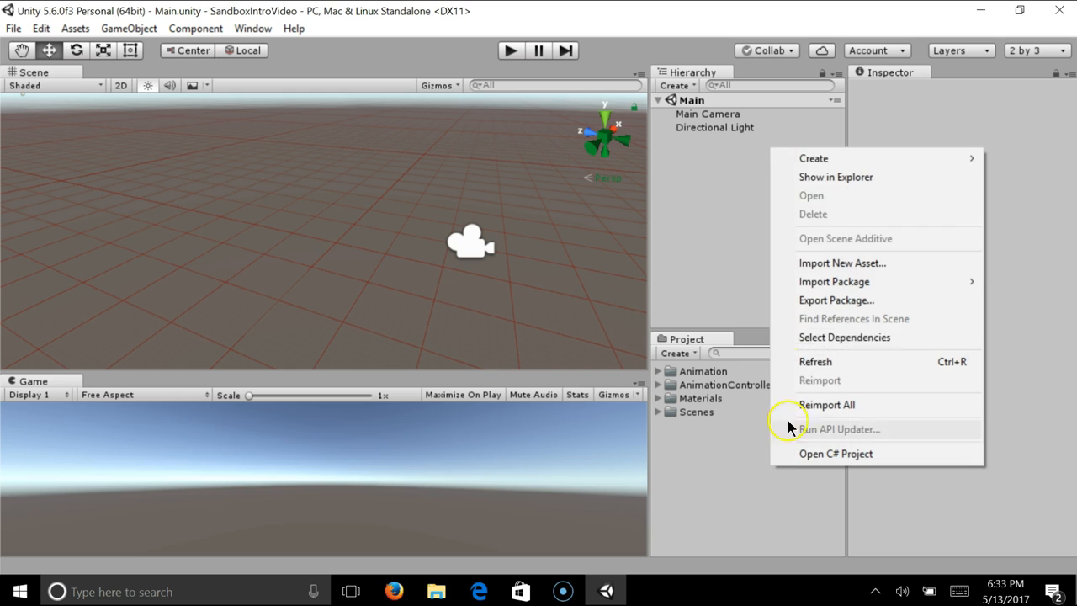
mouse_move(817, 160)
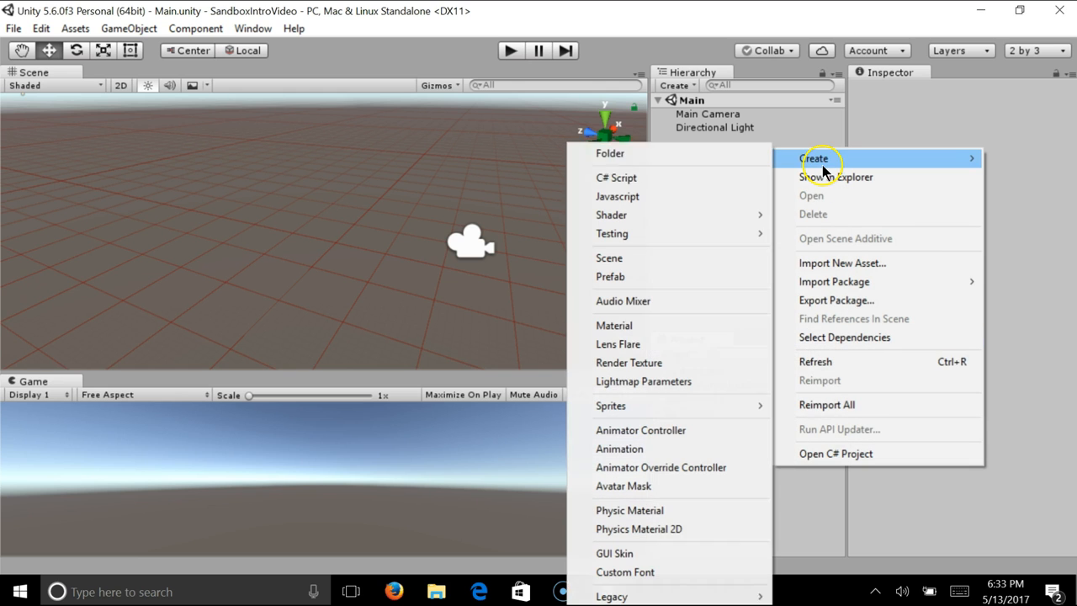
left_click(703, 178)
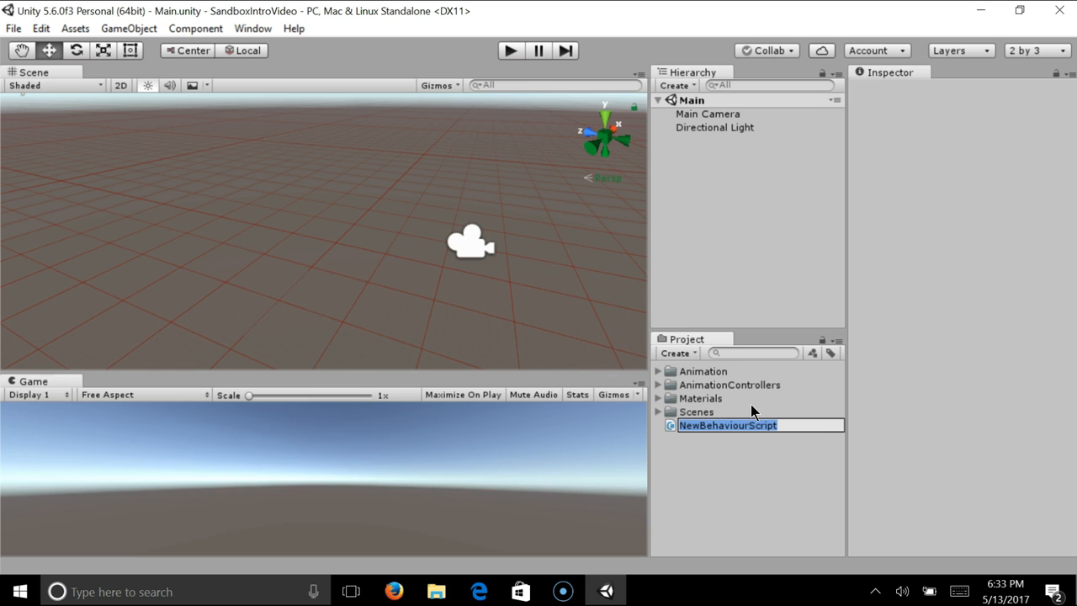
key("Return")
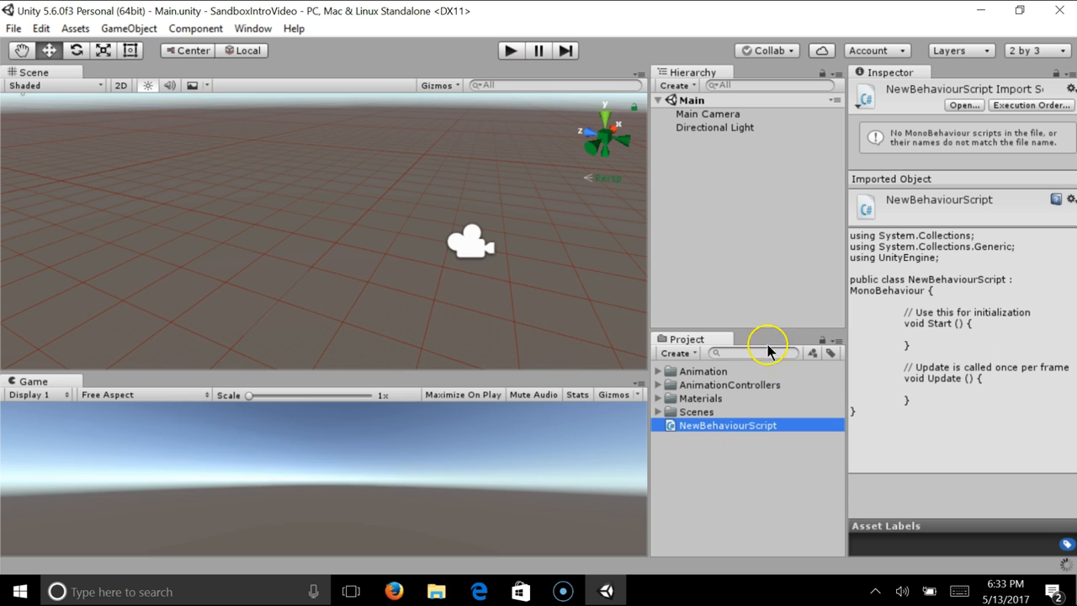
Create a new folder named Scripts at the top level of the project
right_click(713, 491)
mouse_move(777, 185)
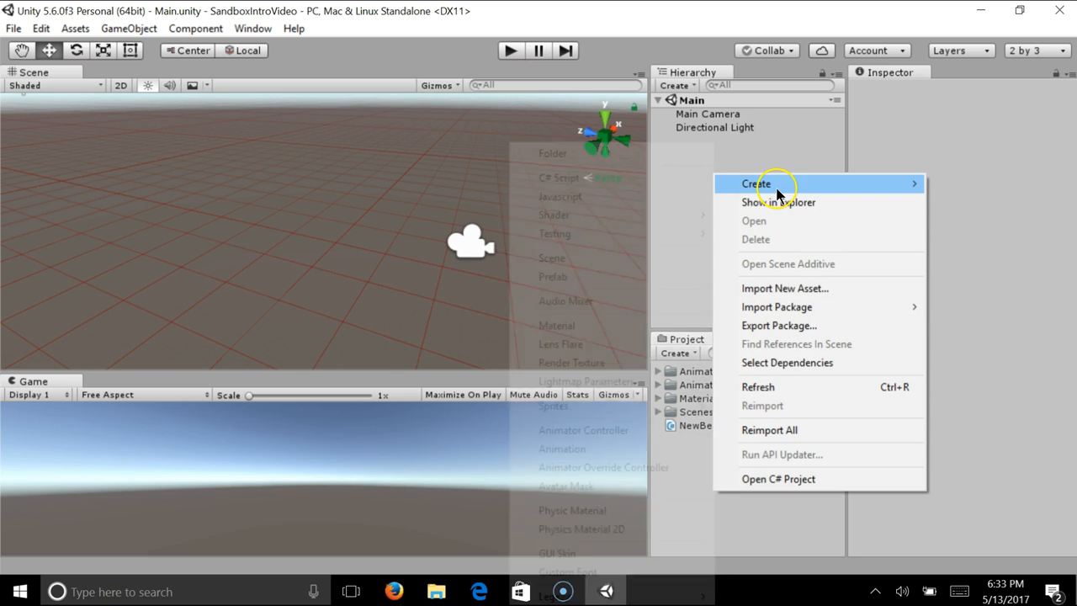
left_click(633, 153)
type("Scsrip")
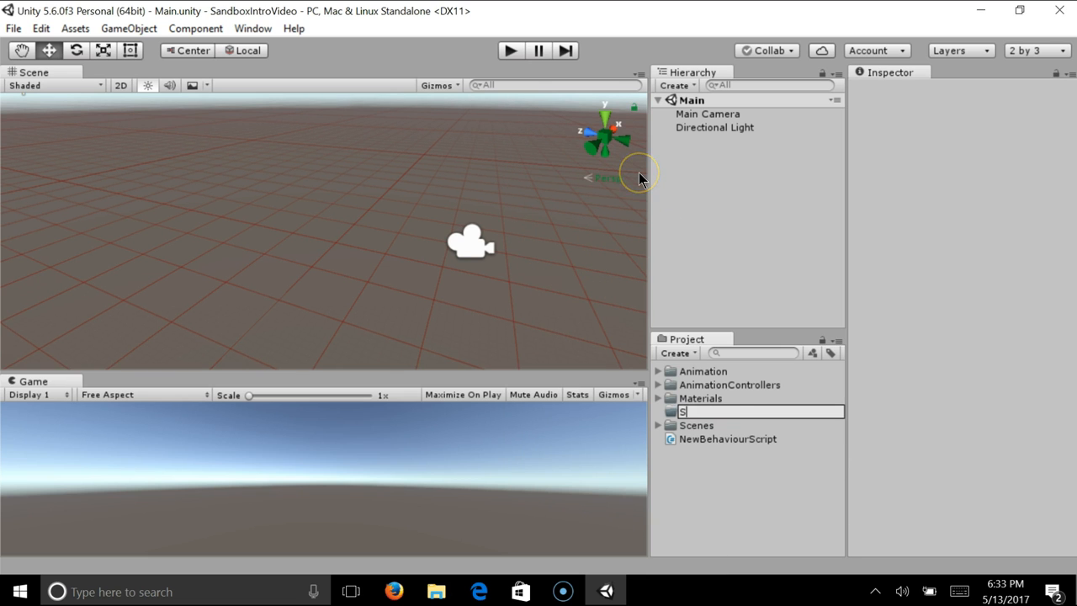
key("BackSpace")
key("BackSpace")
key("BackSpace")
key("BackSpace")
type("cripts")
key("Return")
Move the new C# script into the Scripts folder, expand the folder and select the script
left_click(721, 429)
left_click_drag(730, 441, 702, 423)
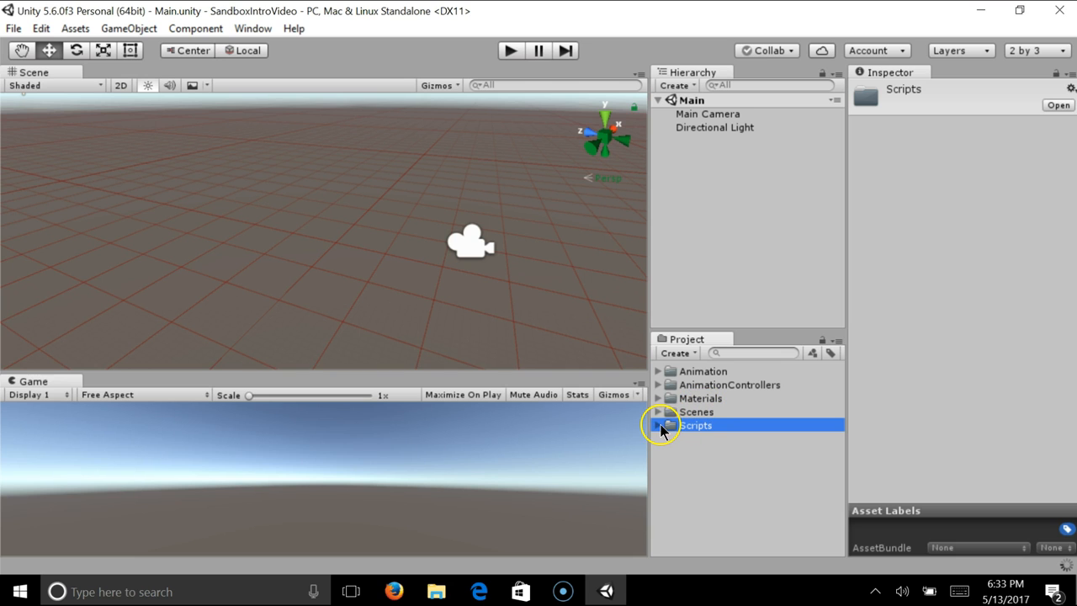
left_click(660, 428)
left_click(718, 445)
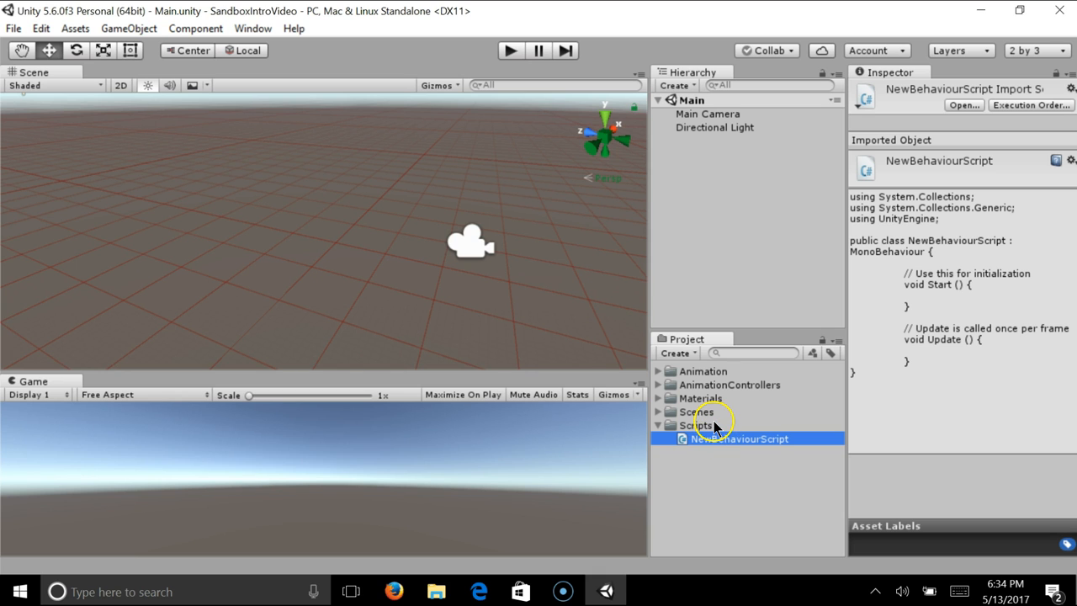
Create a Javascript file named MyJavaScriptScript inside the Scripts folder
right_click(714, 424)
mouse_move(756, 115)
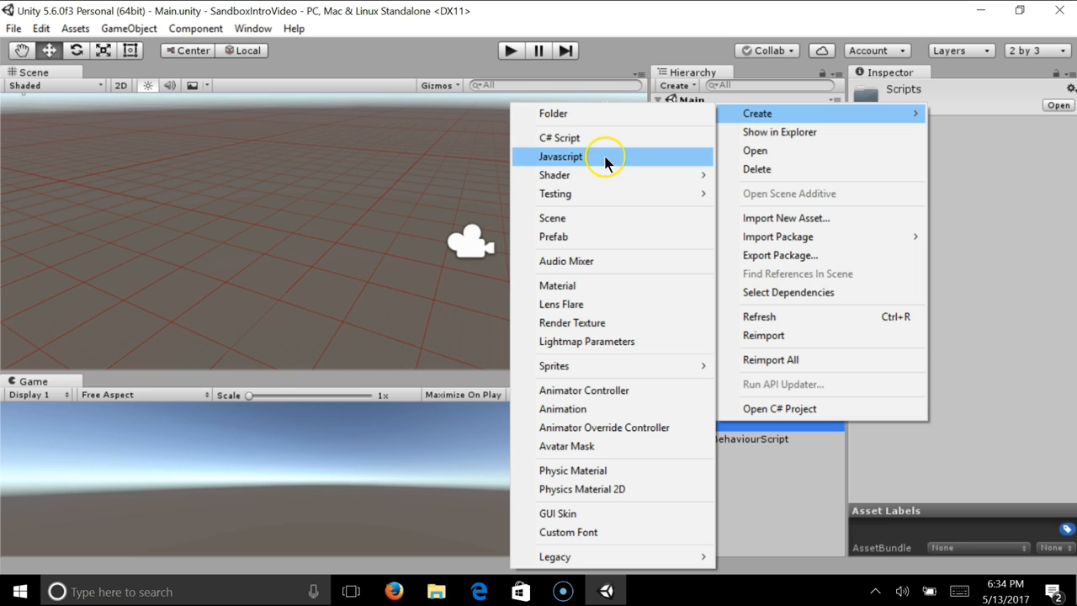
left_click(581, 159)
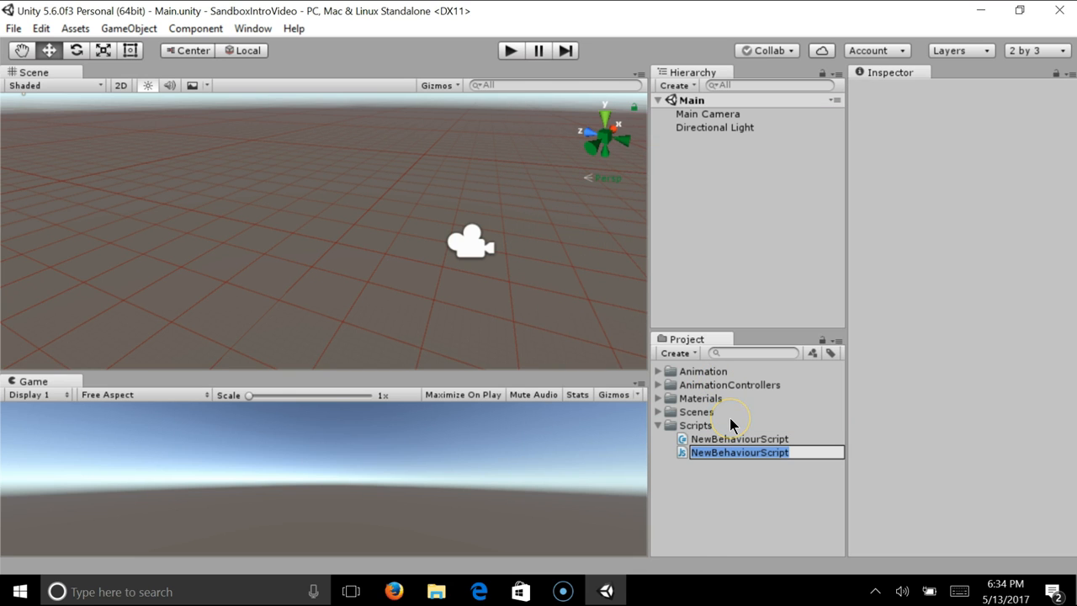
type("MyJavaScriptScript")
key("Return")
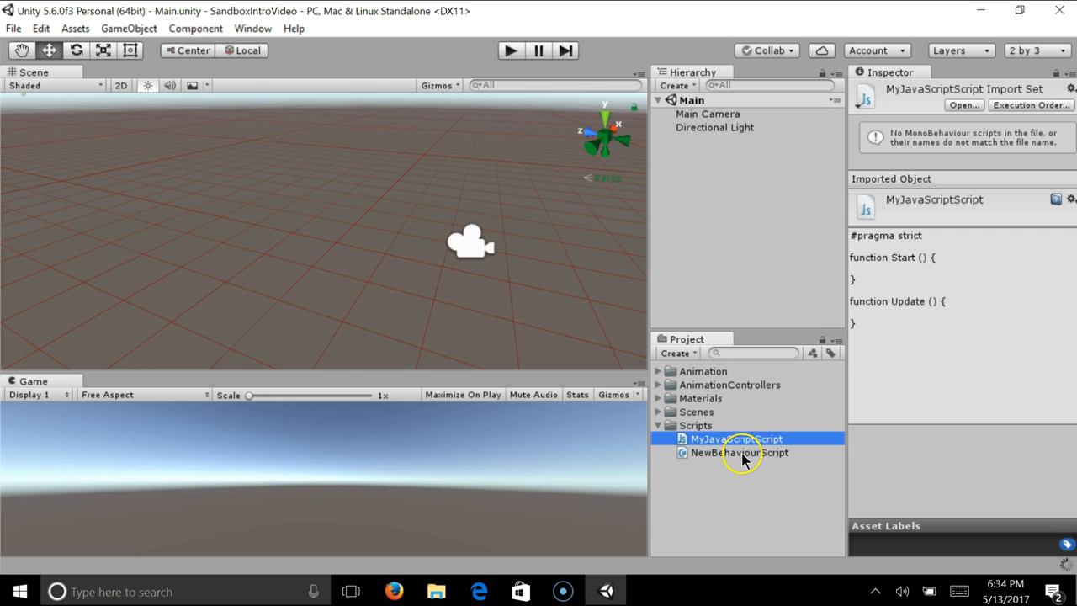
Rename the NewBehaviourScript file as MyCSharpScripts and collapse the Scripts folder
left_click(742, 453)
left_click(741, 452)
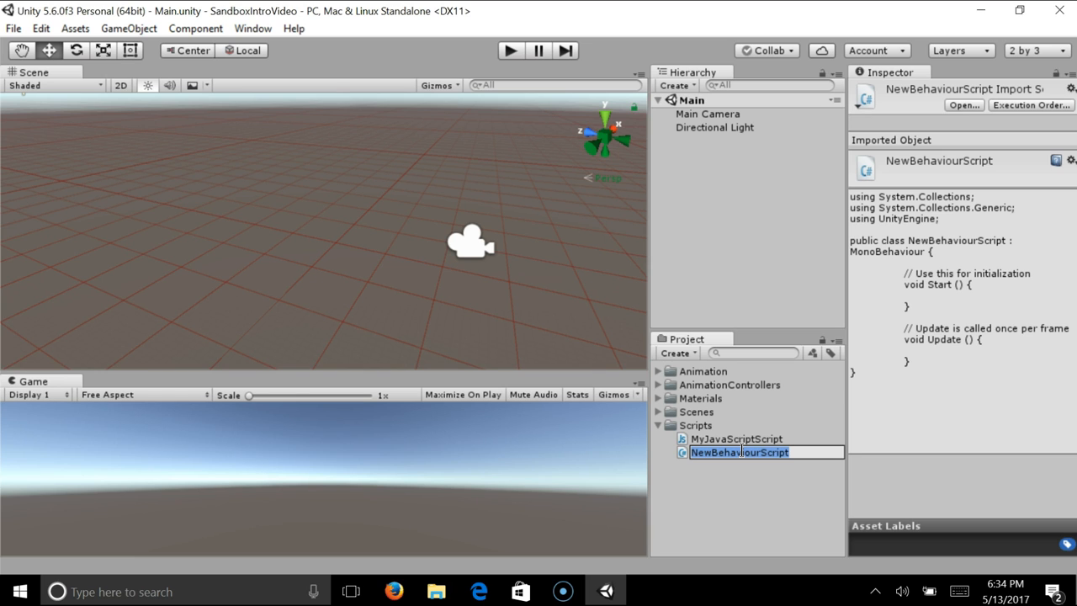
type("CS")
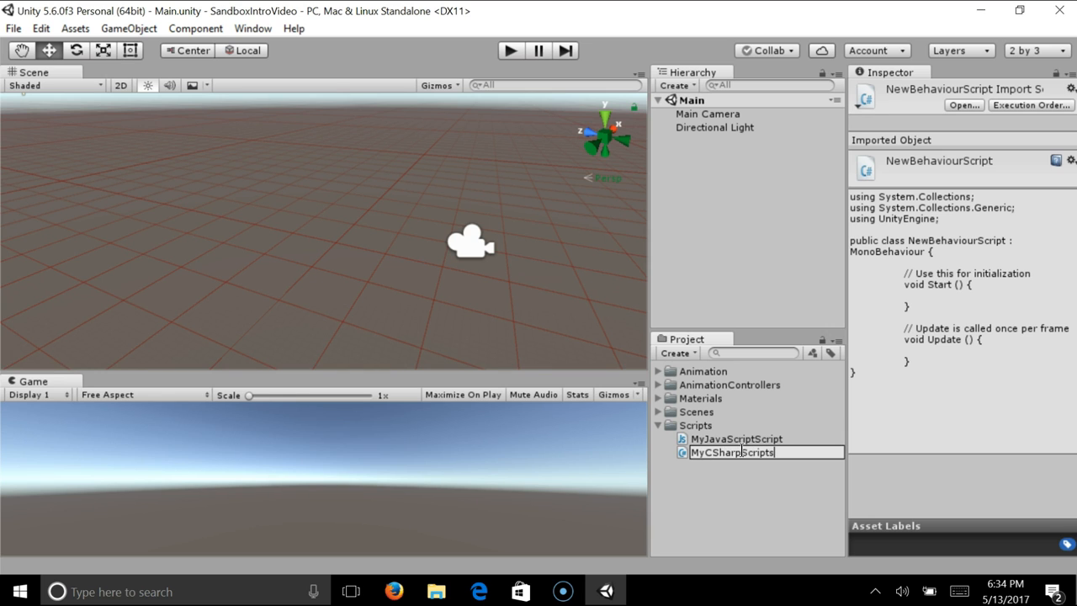
key("Return")
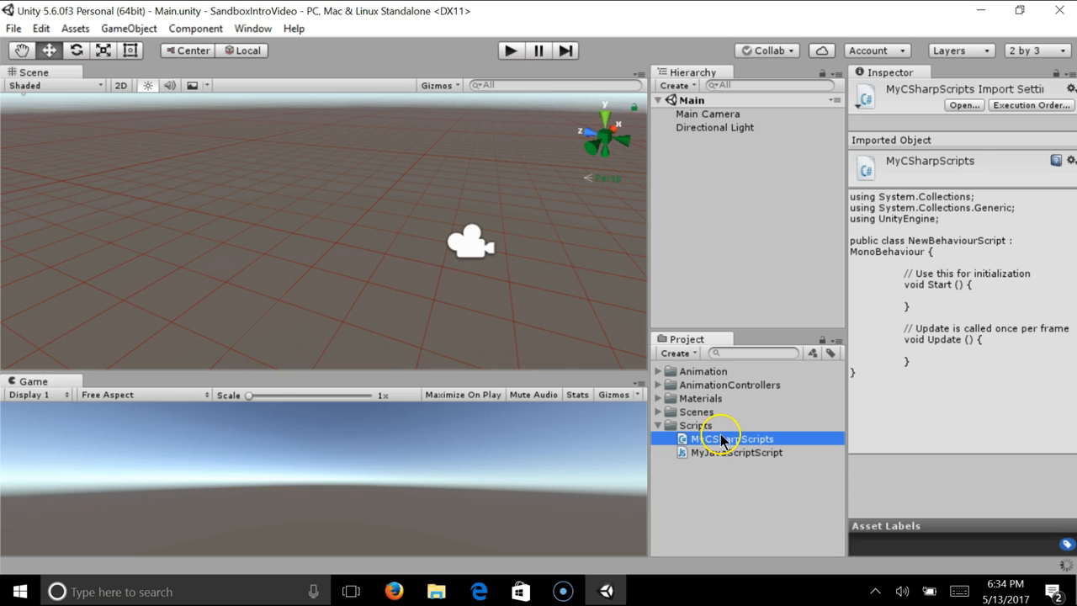
left_click(659, 426)
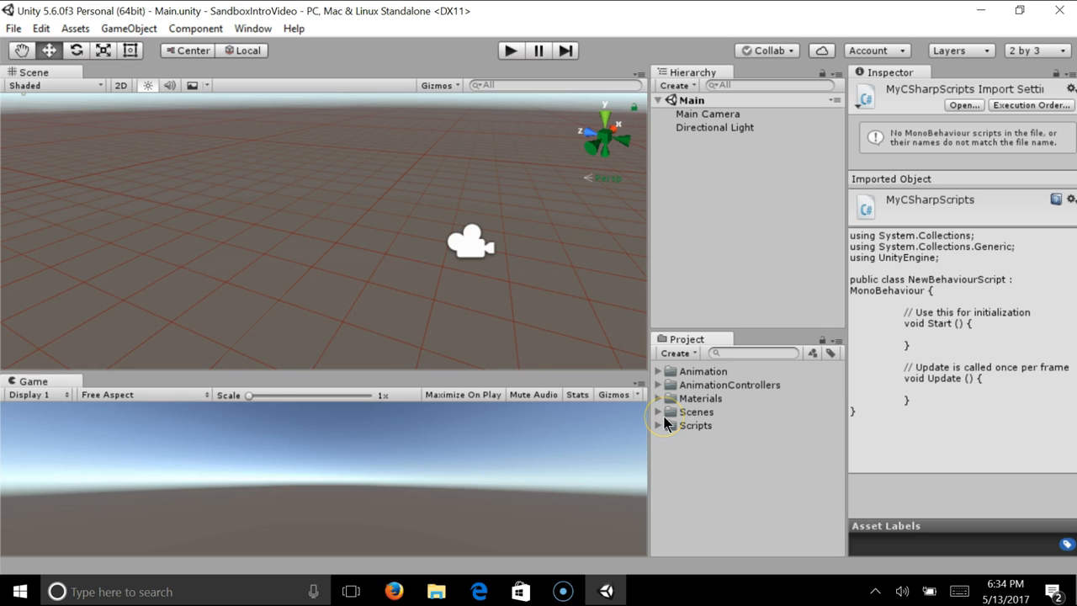
Create a new folder named AudioFolder at the top level of the project
right_click(683, 474)
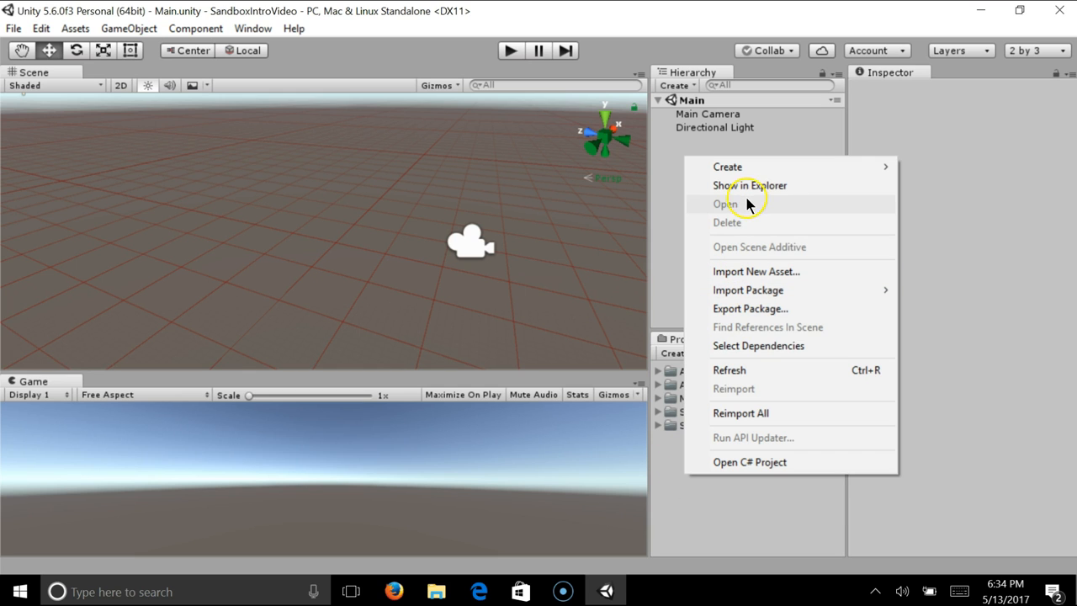
mouse_move(750, 167)
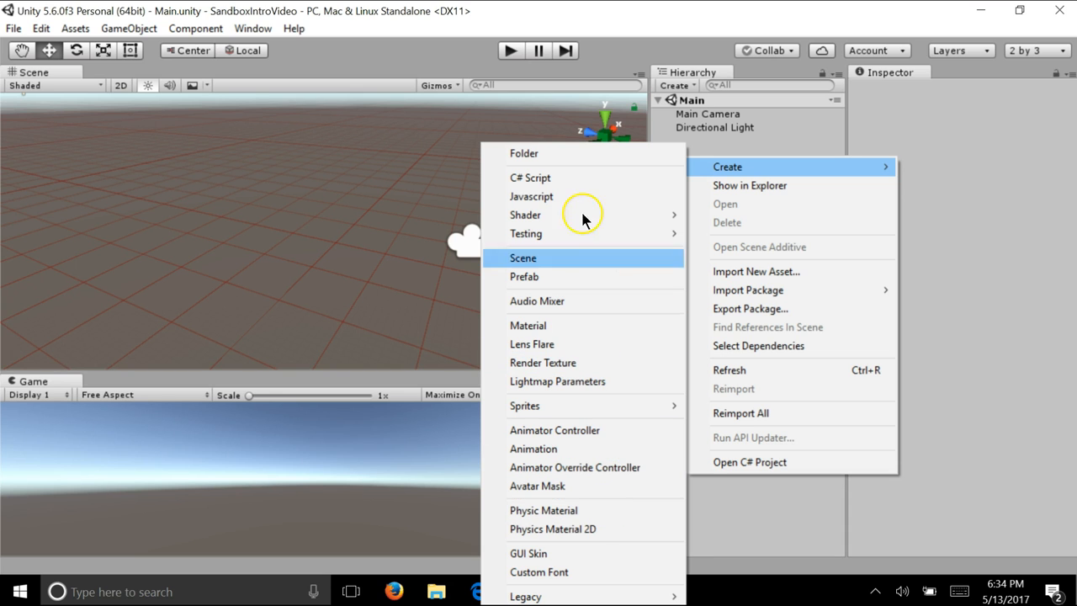
left_click(570, 154)
type("A")
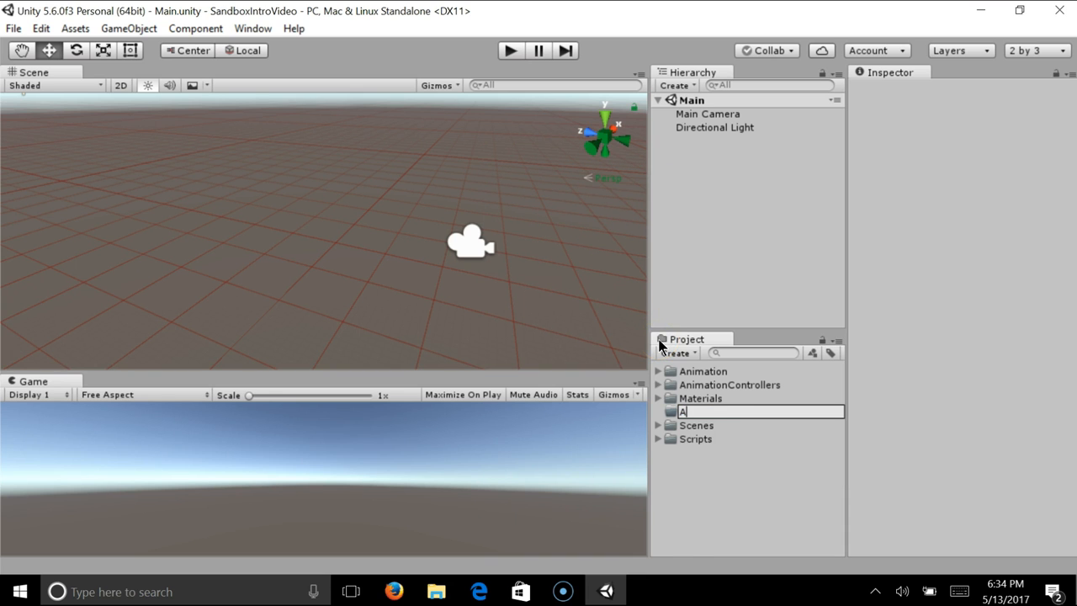
type("udioFolder")
key("Return")
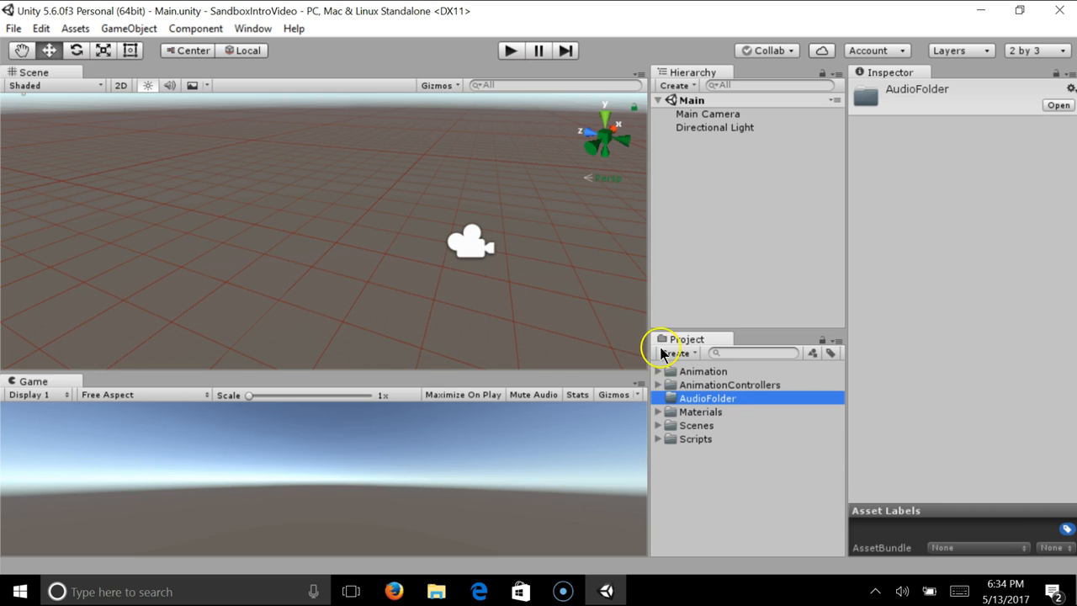
right_click(738, 397)
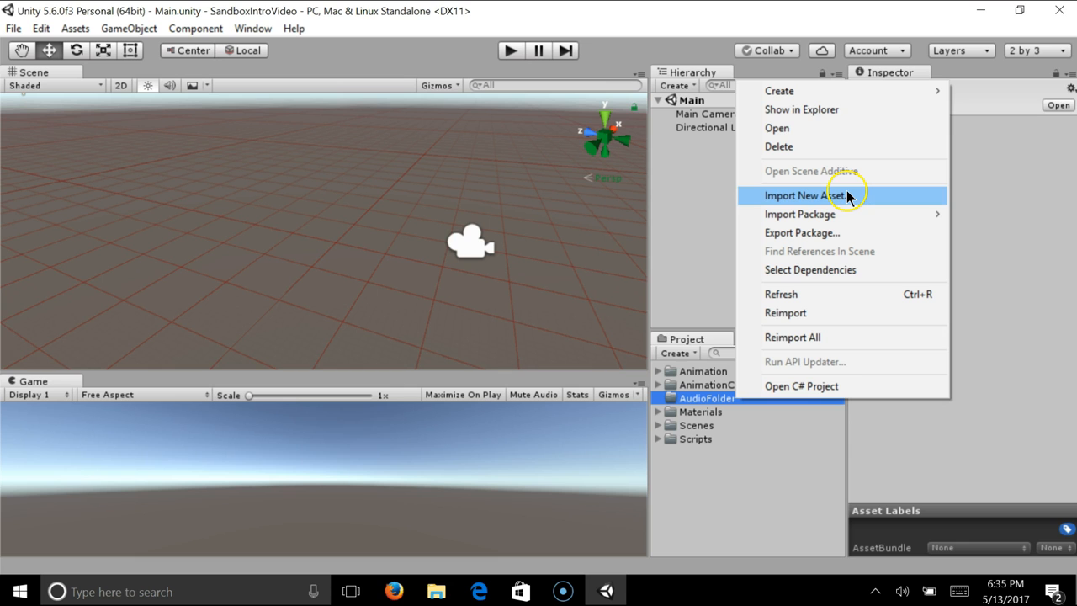
mouse_move(800, 91)
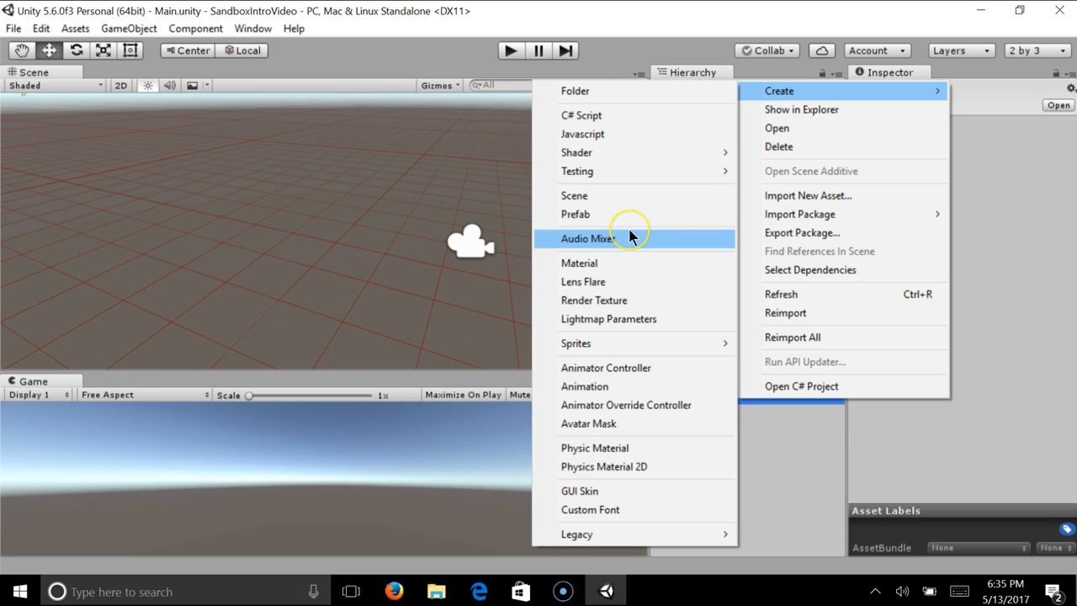
left_click(638, 372)
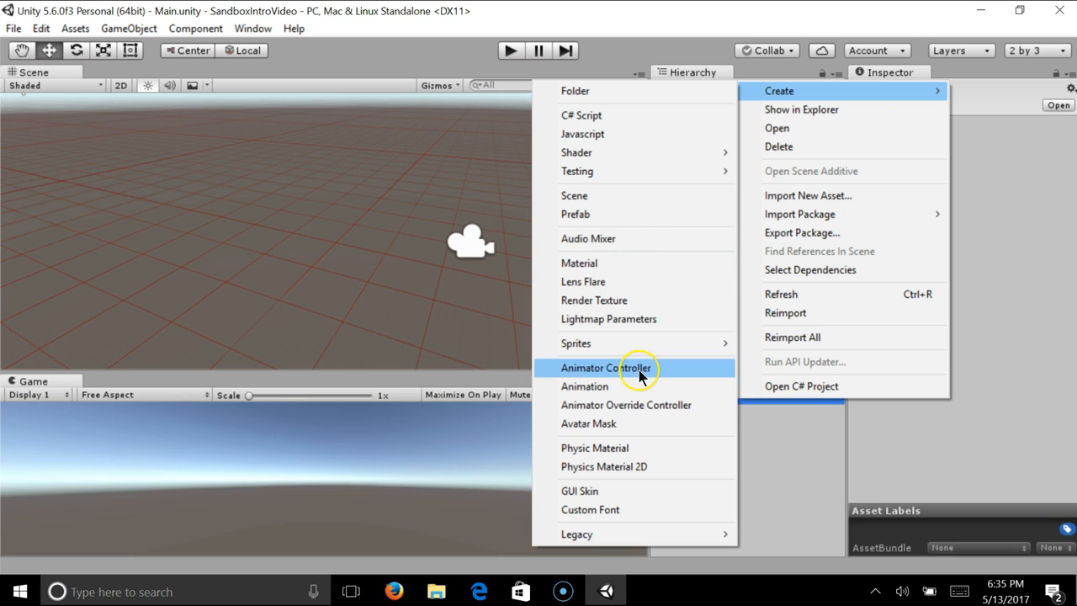
mouse_move(634, 533)
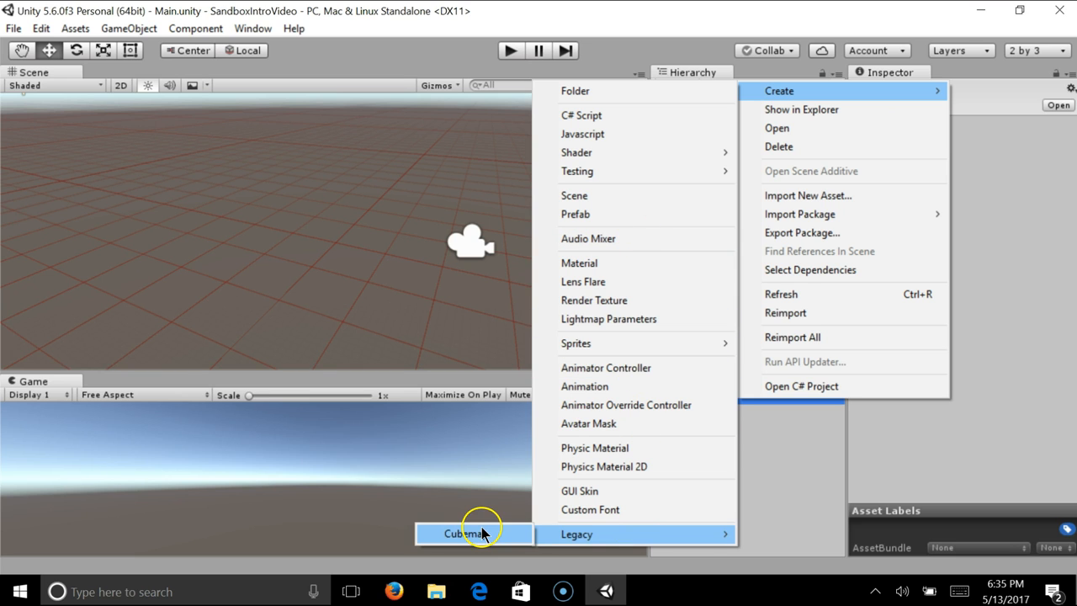
left_click(769, 480)
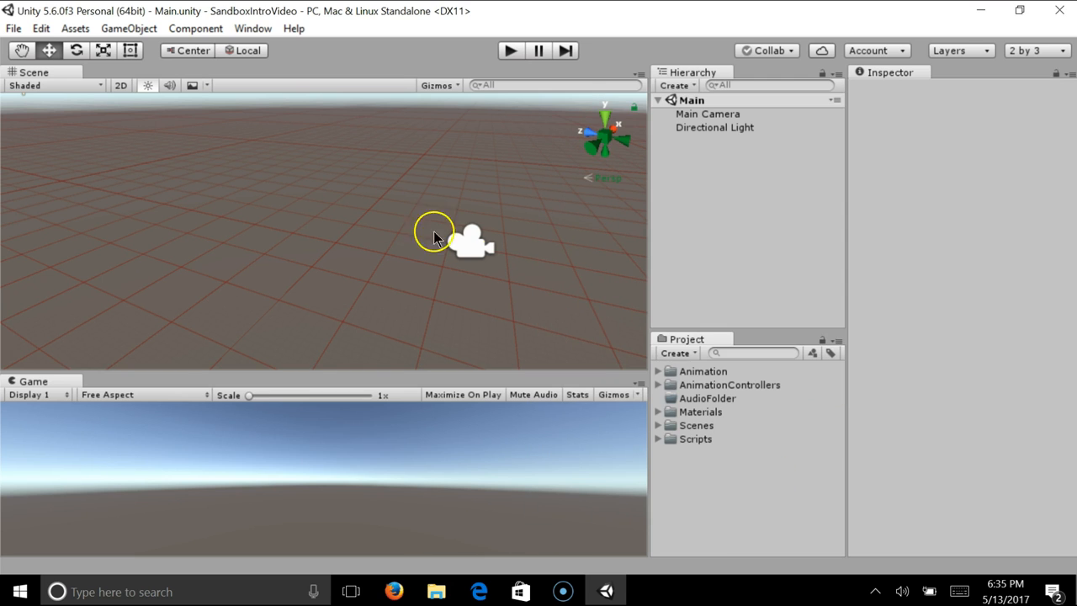
Add an Audio Source game object to the Main scene
left_click(206, 32)
mouse_move(172, 184)
mouse_move(135, 32)
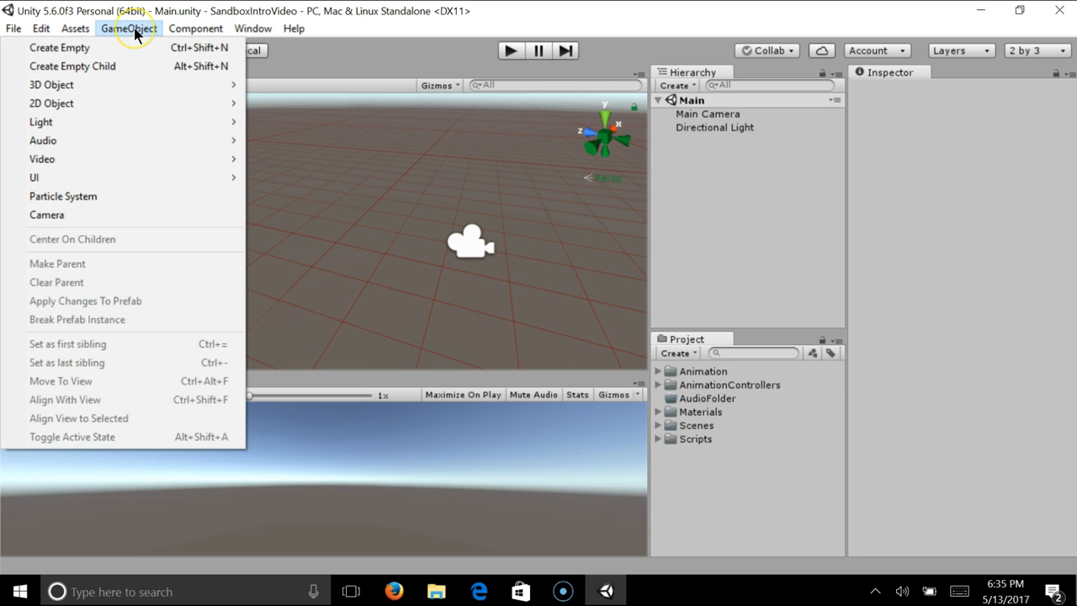
mouse_move(88, 139)
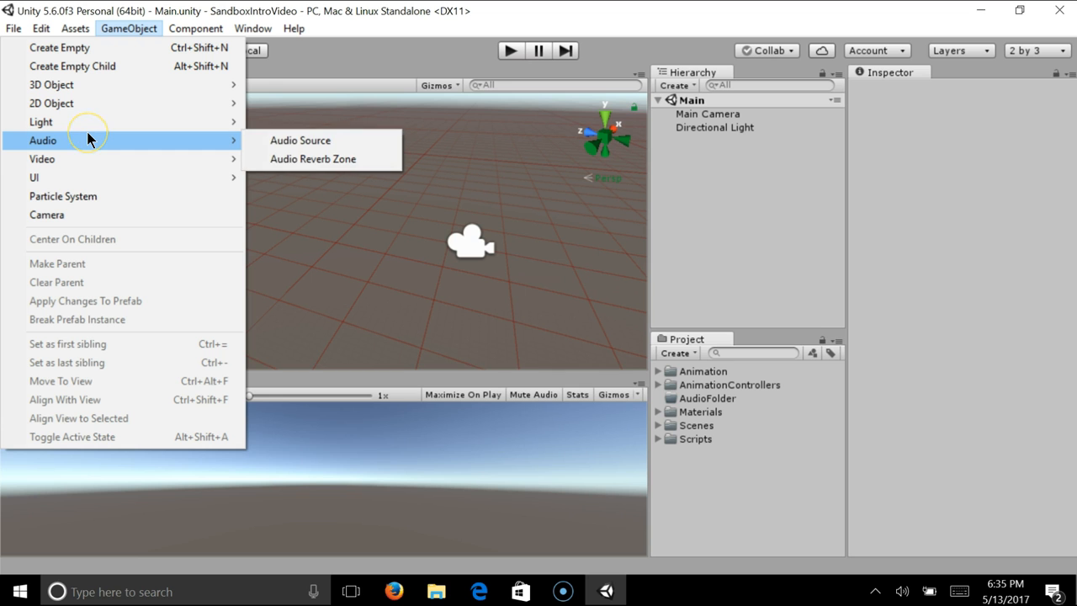
left_click(269, 143)
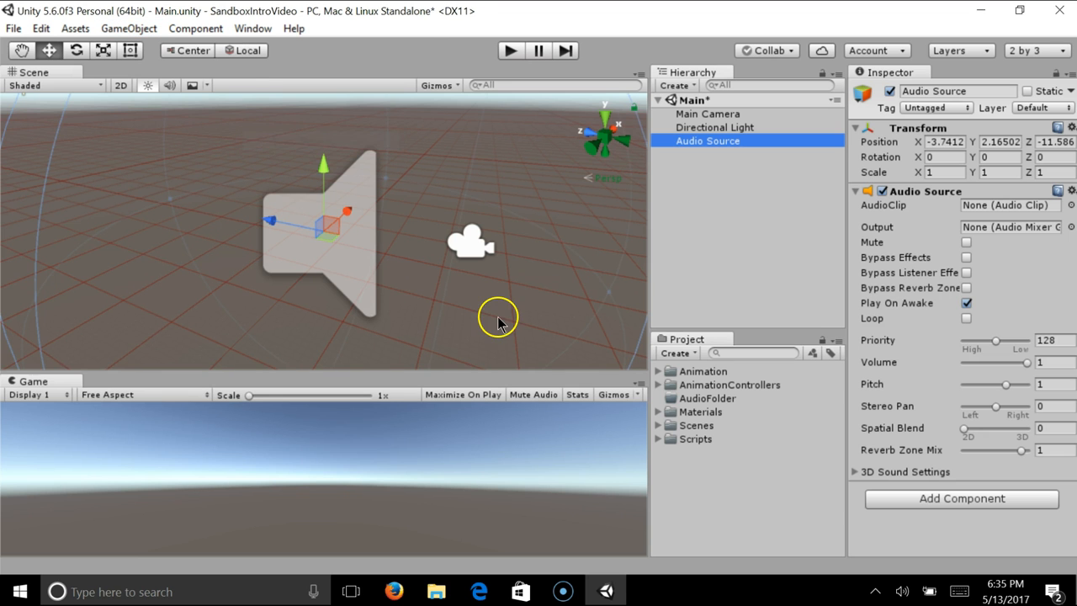
scroll(505, 286, "down", 5)
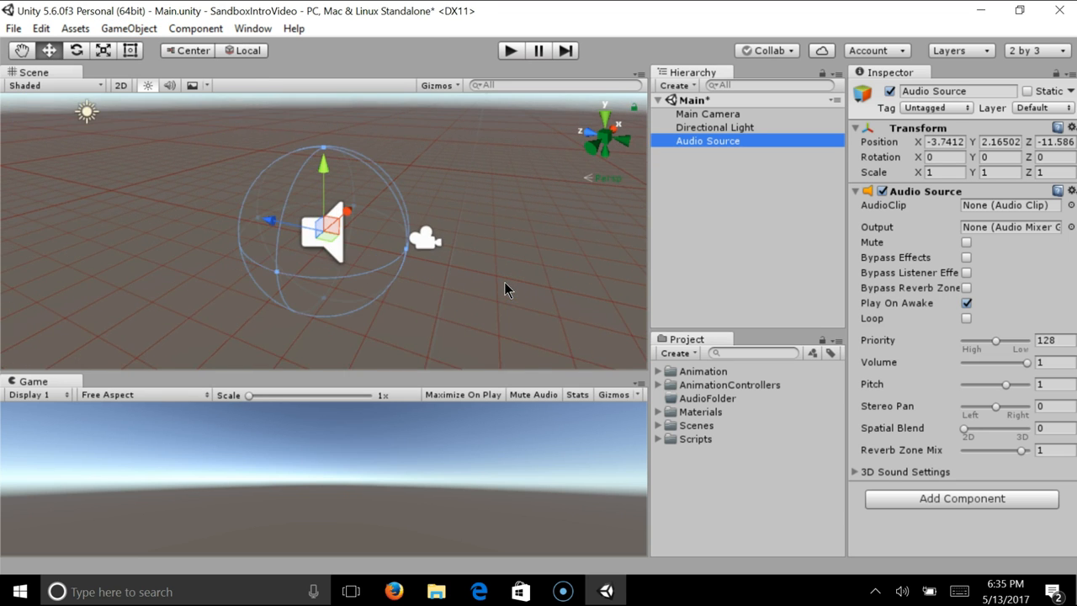
scroll(504, 282, "up", 3)
Delete the Audio Source object from the Main scene
left_click(734, 149)
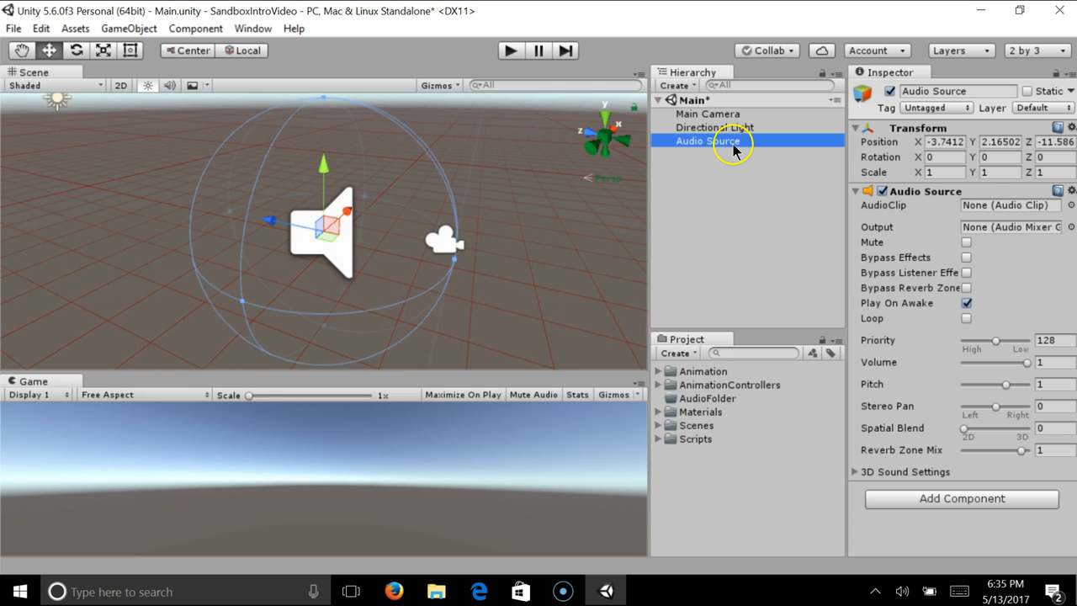
left_click(716, 167)
left_click(722, 143)
key("Delete")
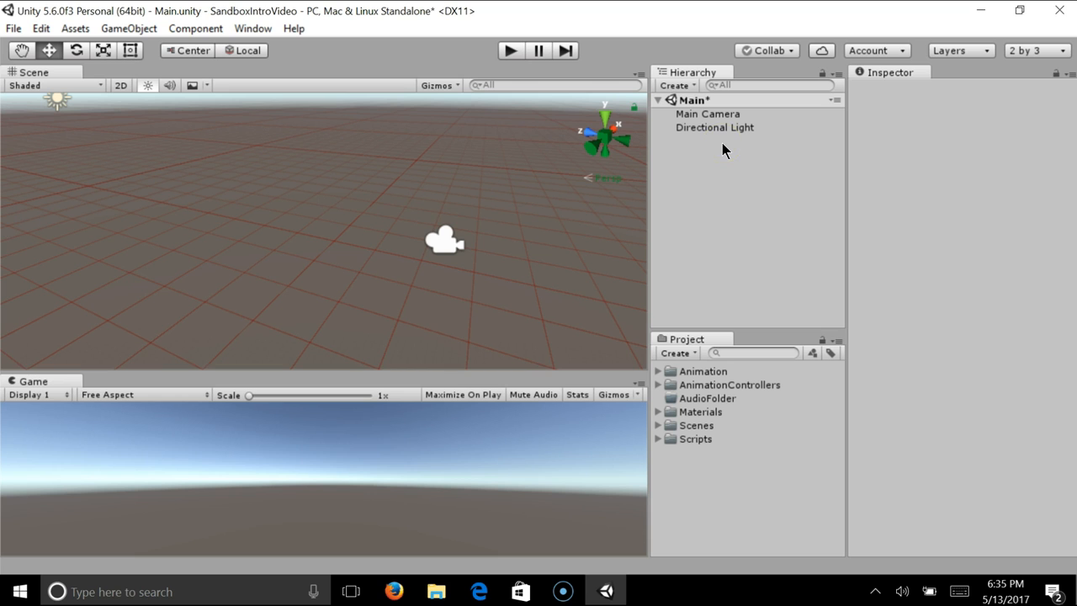
left_click(705, 402)
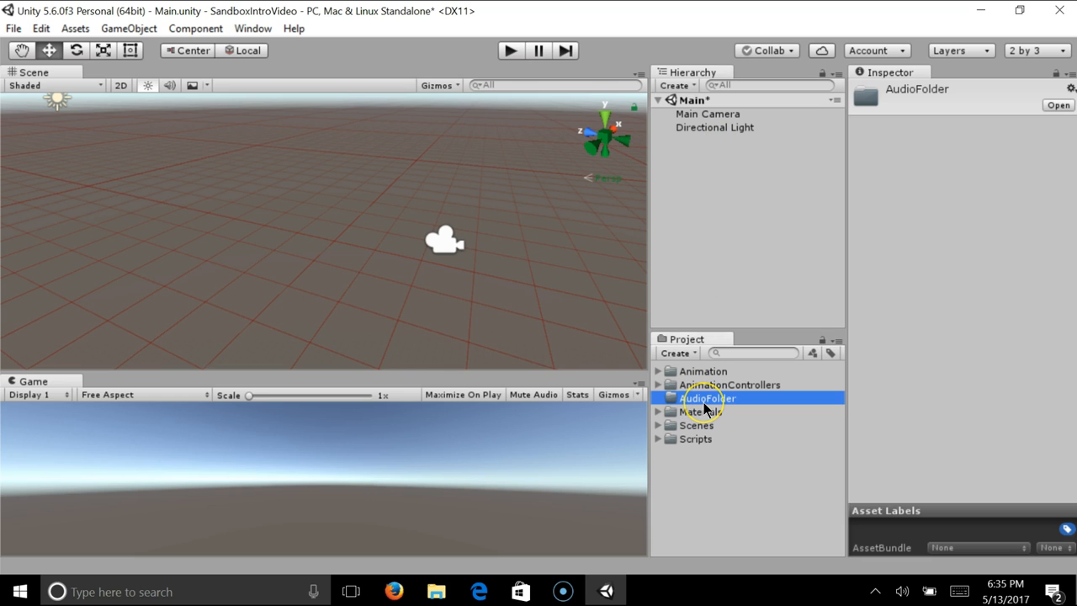
right_click(703, 402)
left_click(780, 473)
left_click(712, 401)
left_click(659, 385)
left_click(659, 386)
scroll(513, 236, "down", 3)
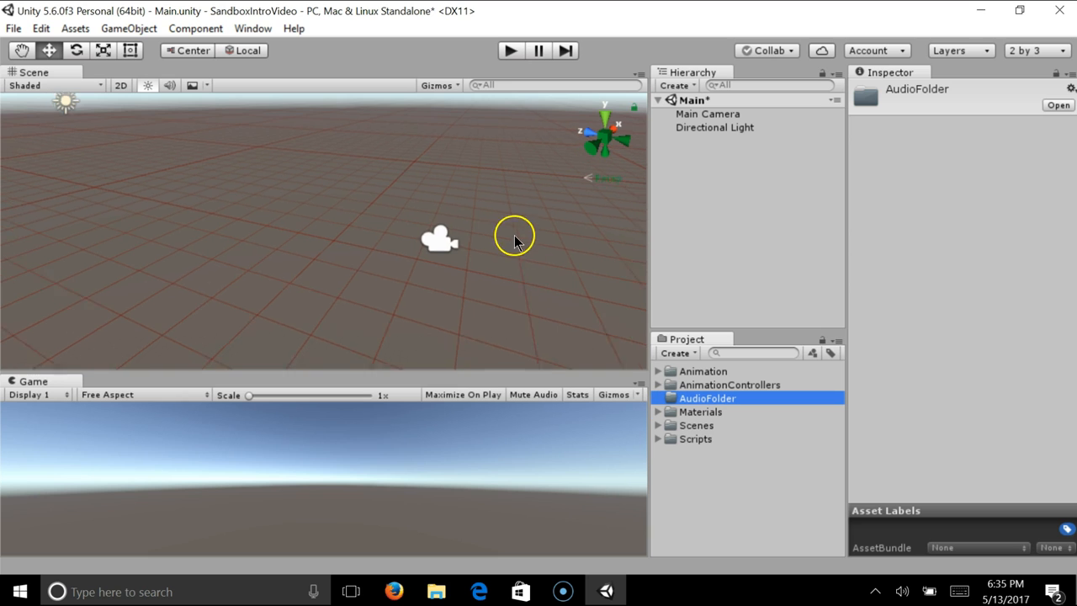
left_click(476, 202)
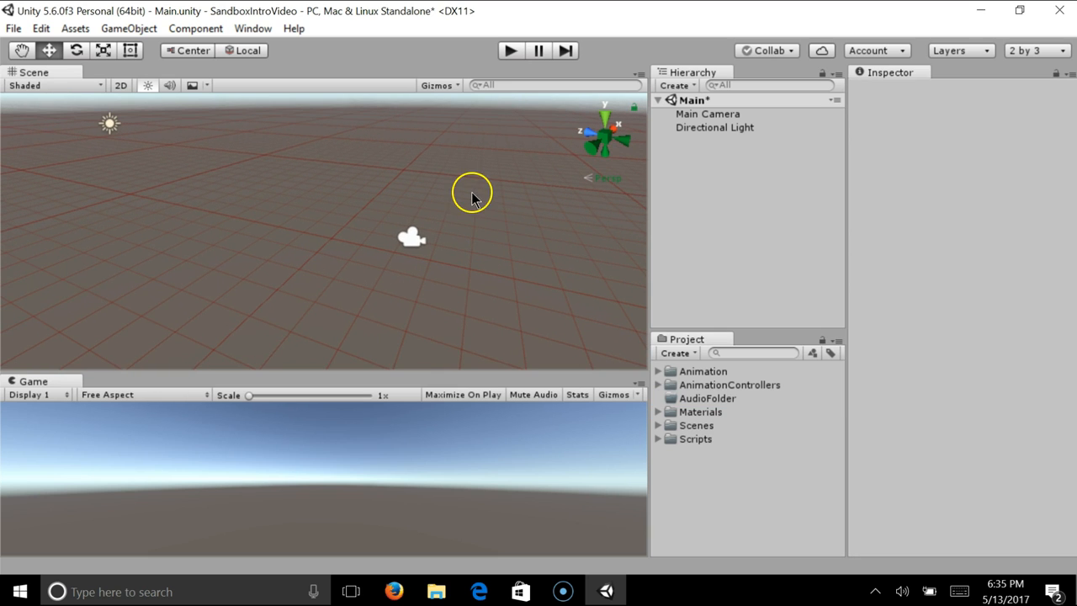
left_click(688, 401)
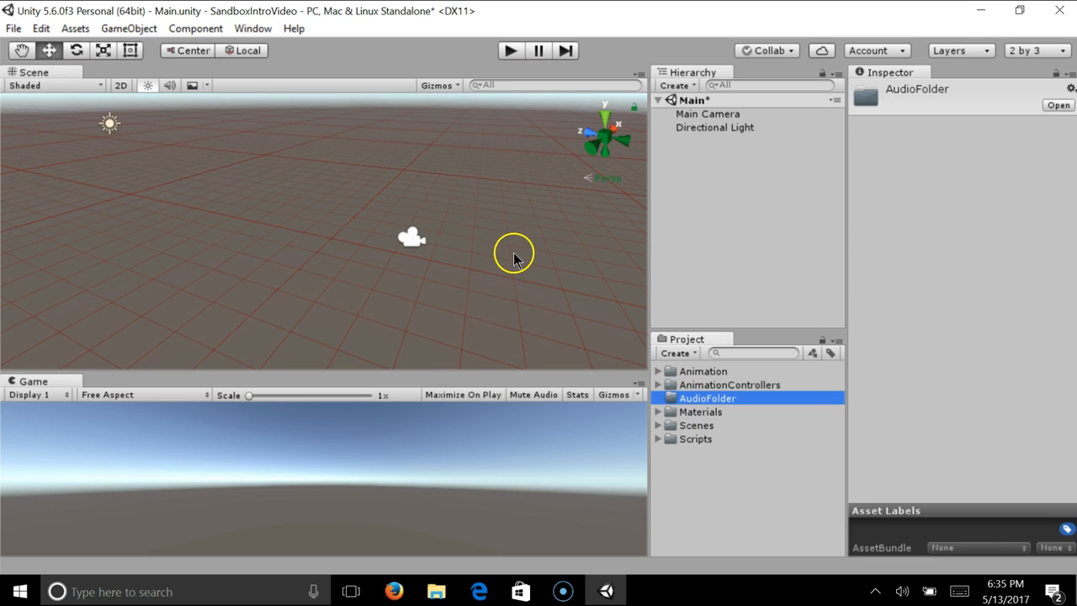
right_click(595, 302)
right_click(476, 232)
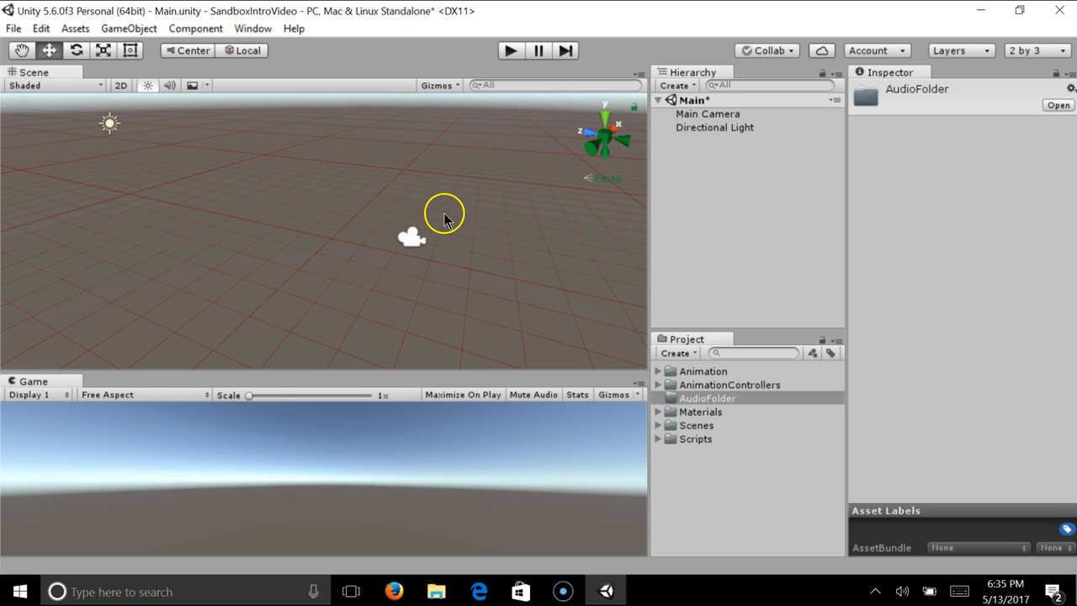
Add a 3D Capsule object to the Main scene and clear the selection
left_click(129, 28)
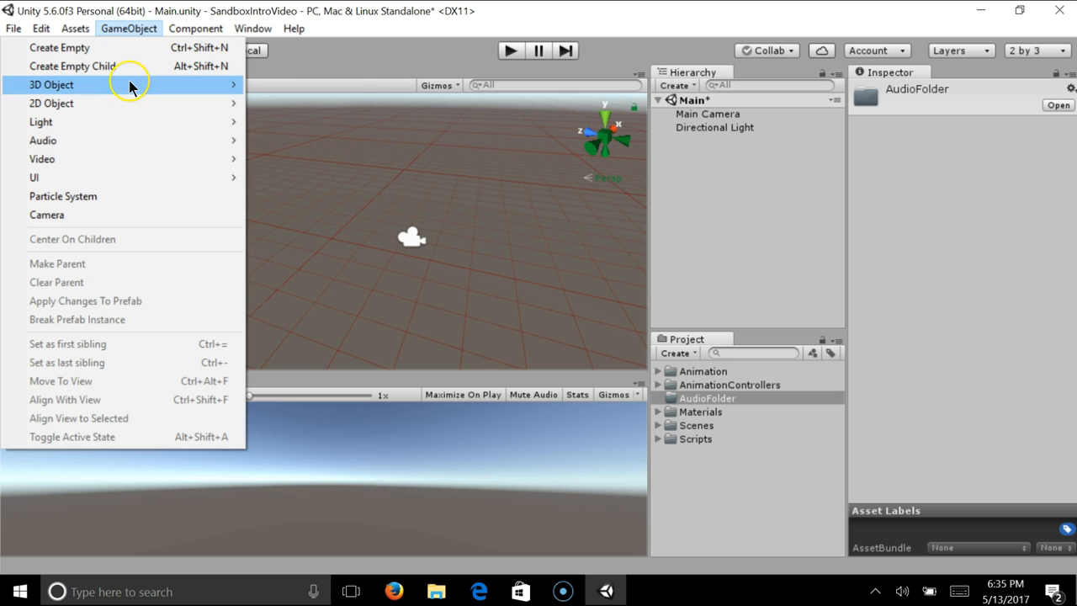
mouse_move(231, 87)
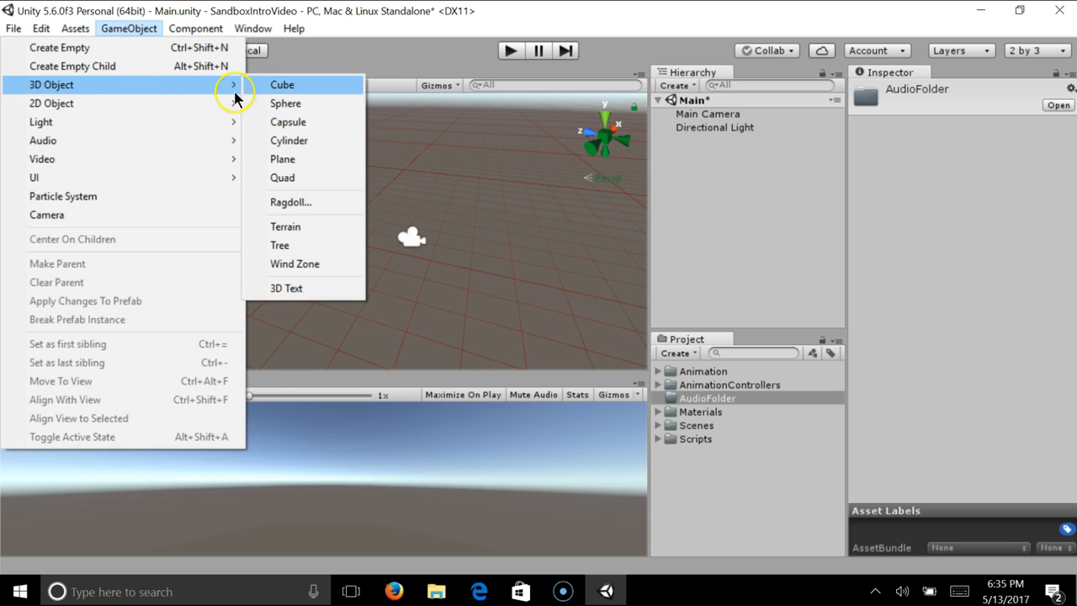
left_click(310, 122)
scroll(355, 227, "up", 2)
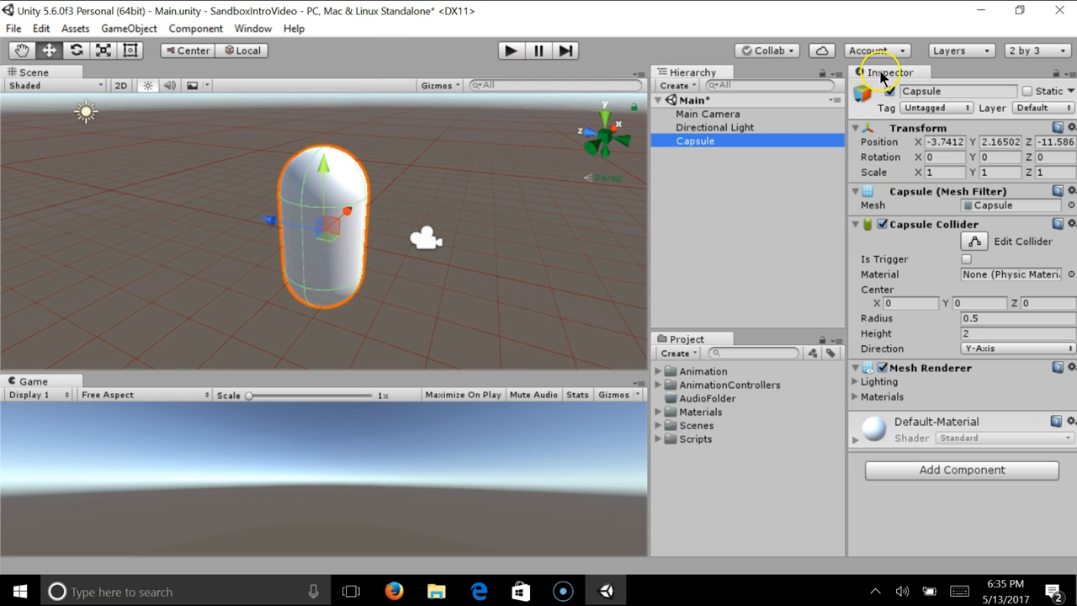
left_click(706, 184)
left_click(699, 141)
left_click(720, 206)
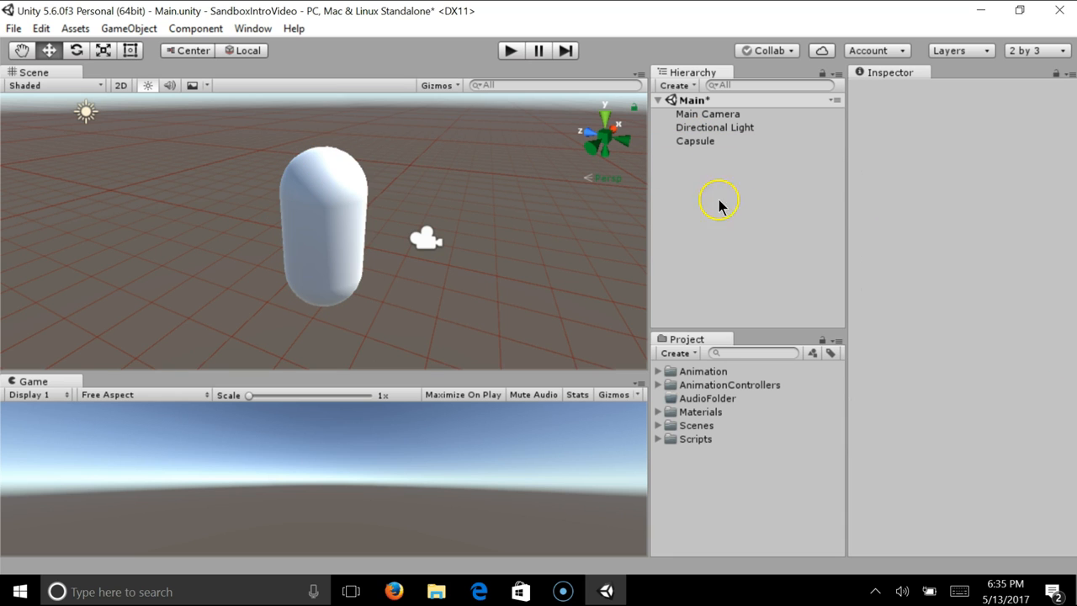
Select the capsule in the Scene view and examine its Transform and Mesh Filter components
left_click(338, 179)
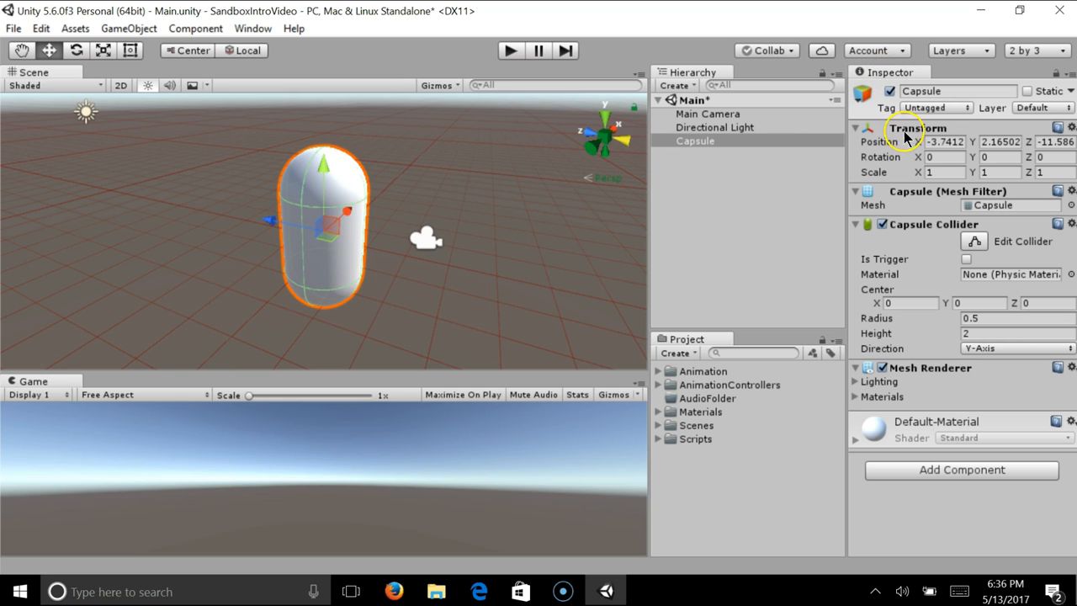
left_click(855, 131)
left_click(855, 132)
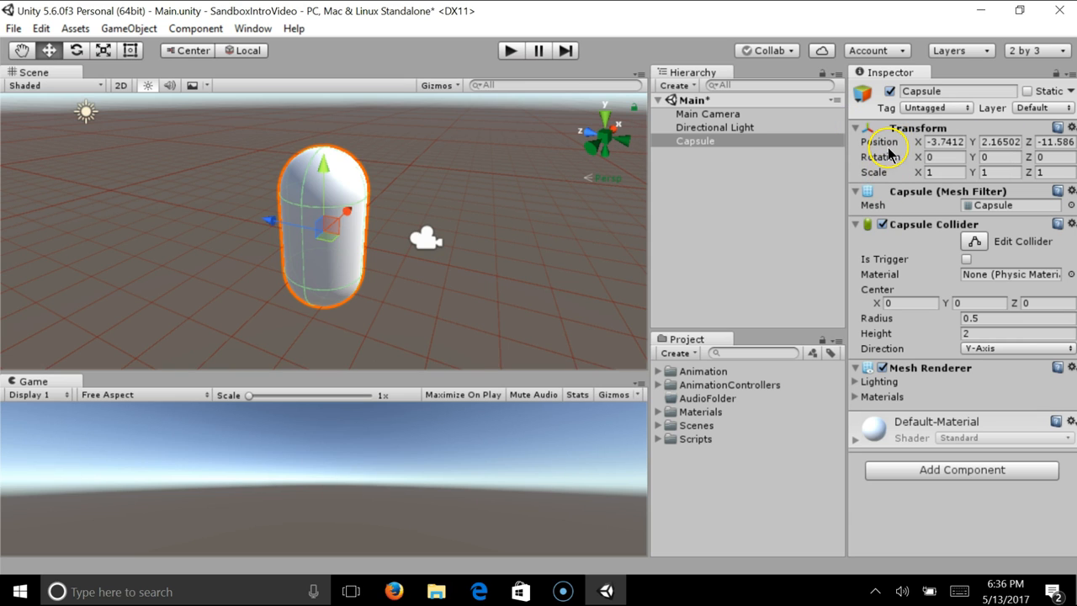
left_click(856, 200)
left_click(857, 200)
left_click(371, 187)
left_click(301, 243)
Disable the capsule's Mesh Renderer to view its bare collider, and enable the renderer again
left_click(883, 369)
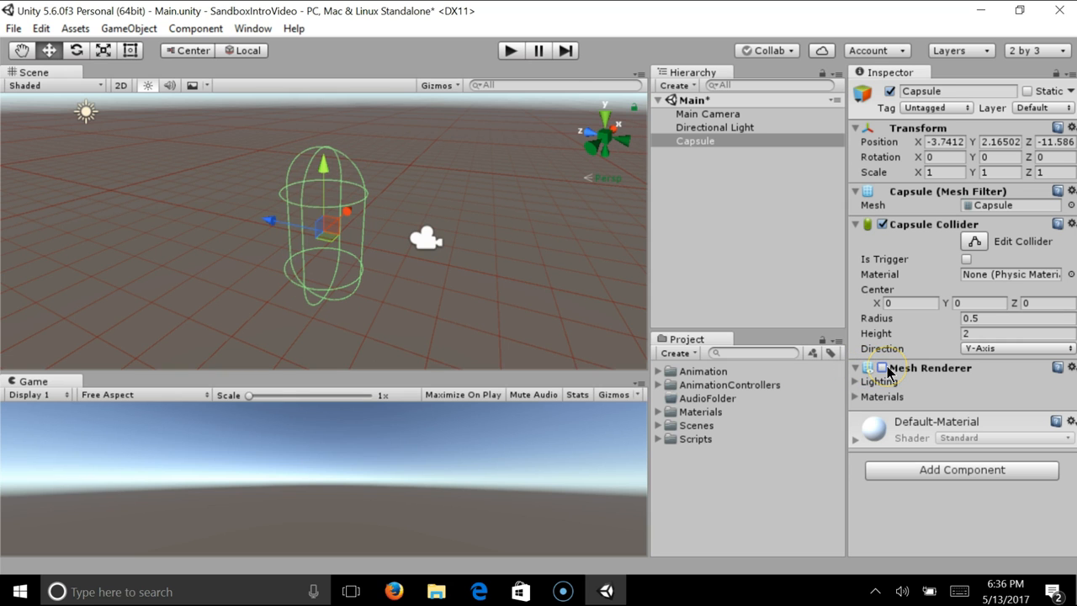
mouse_move(423, 215)
right_mouse_down()
mouse_move(411, 204)
mouse_move(420, 211)
right_mouse_up()
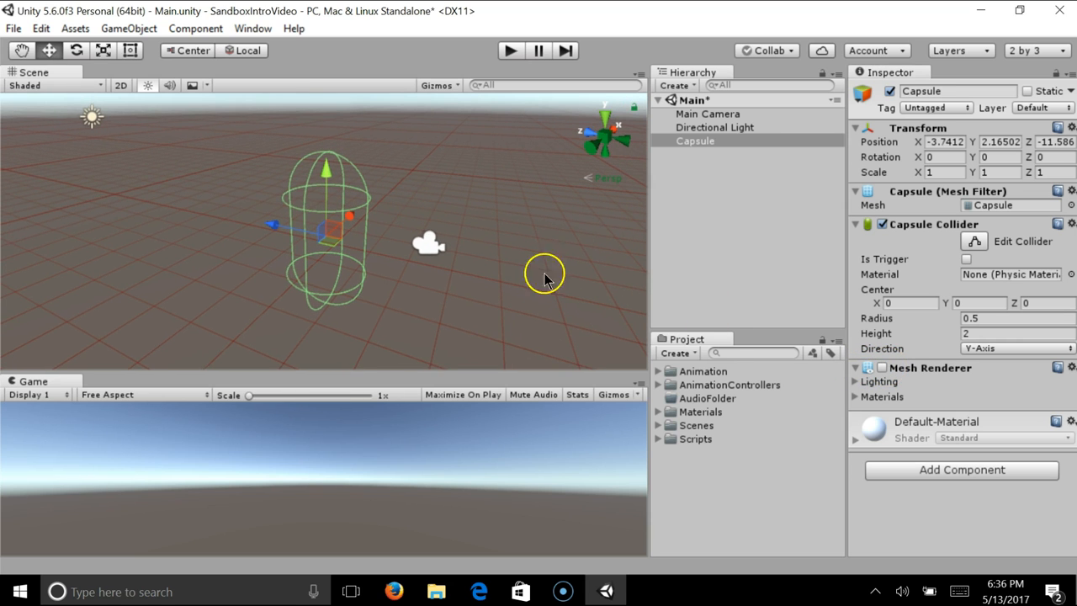
left_click(882, 369)
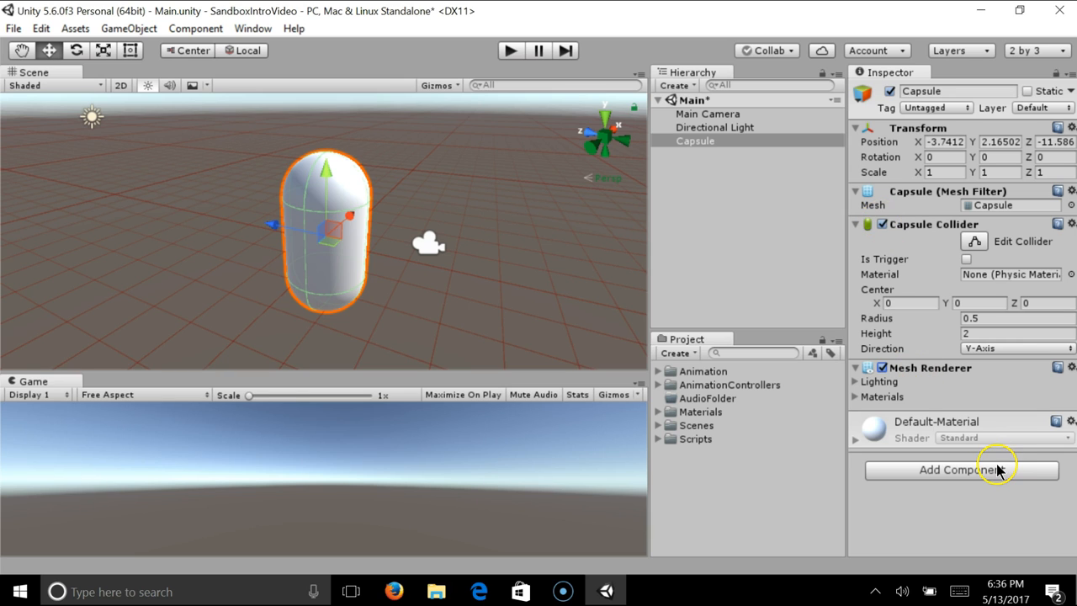
Remove the Capsule Collider component from the capsule and view the bare mesh in the scene
left_click(893, 241)
left_click(750, 265)
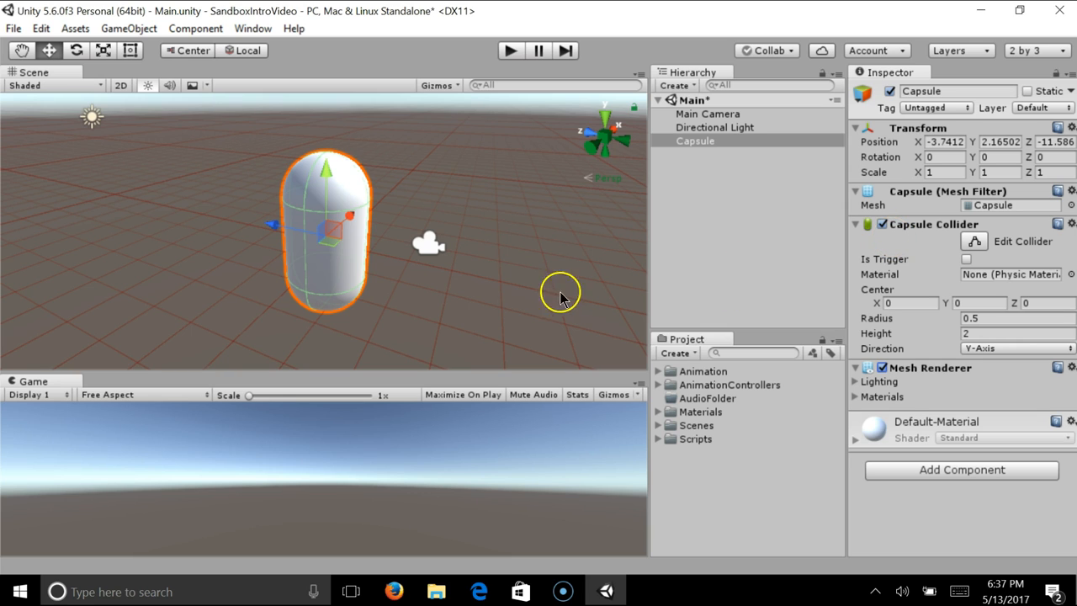
left_click(1072, 226)
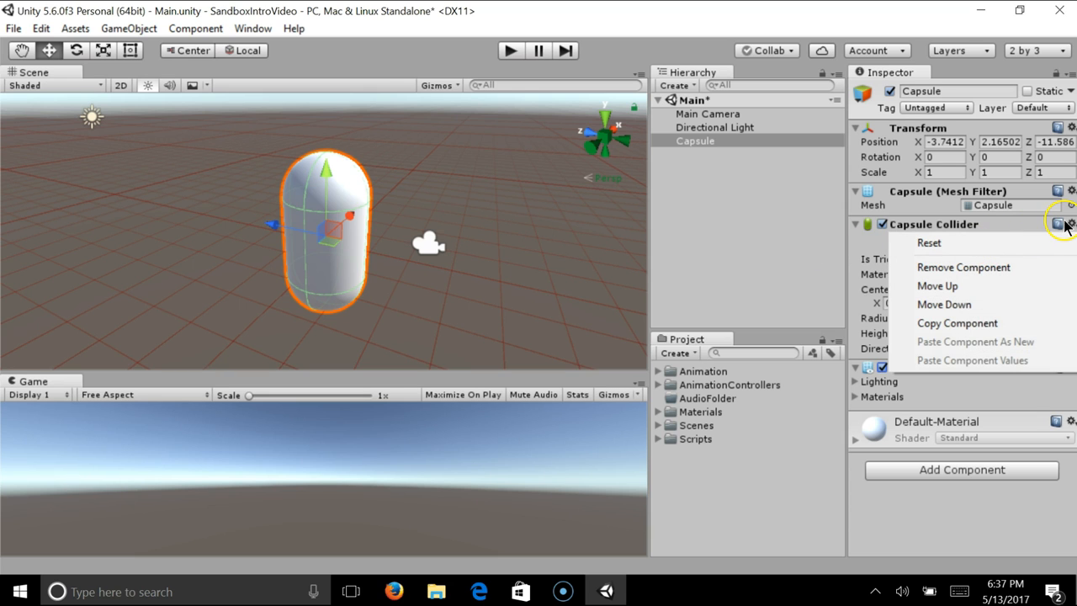
left_click(1004, 268)
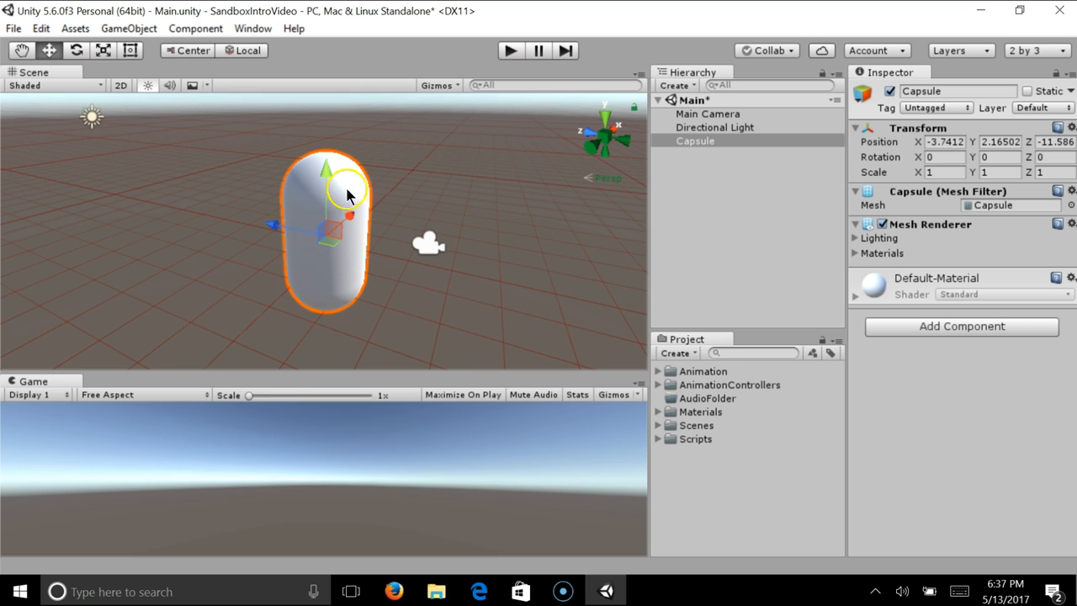
mouse_move(454, 210)
left_mouse_down("alt")
mouse_move(426, 207)
mouse_move(454, 226)
left_mouse_up("alt")
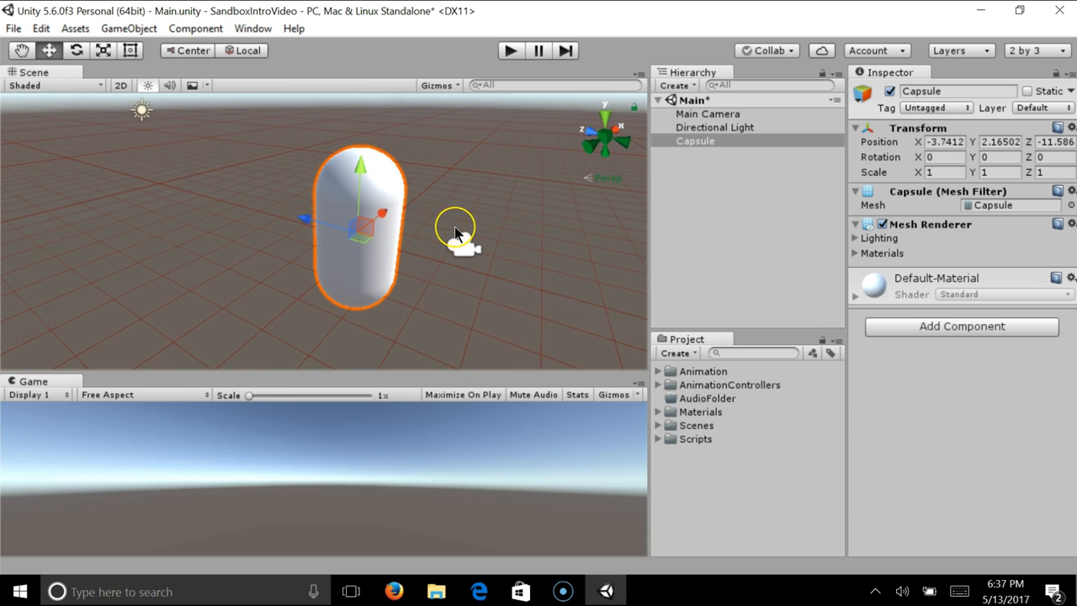
left_click_drag(404, 197, 421, 193, "alt")
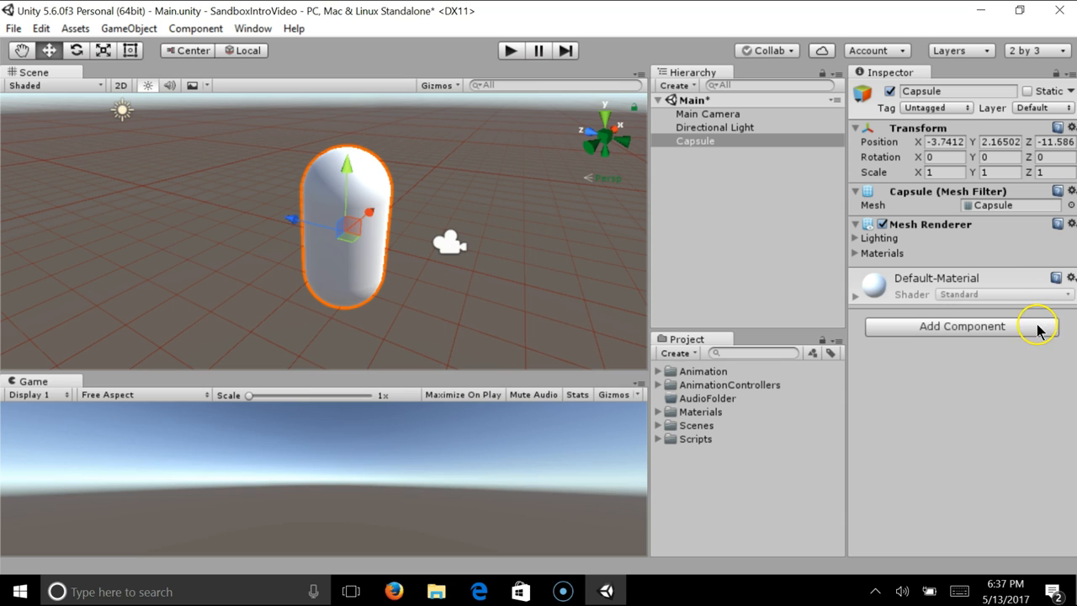
Expand the Animation, AnimationControllers, Materials and Scripts folders to show the project's assets
left_click(936, 330)
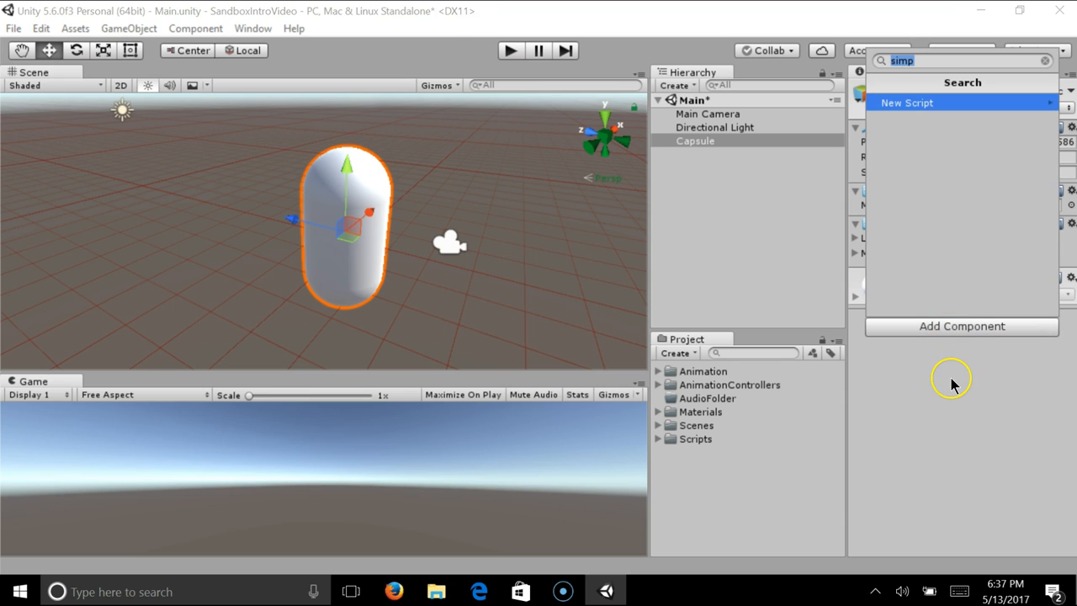
left_click(942, 345)
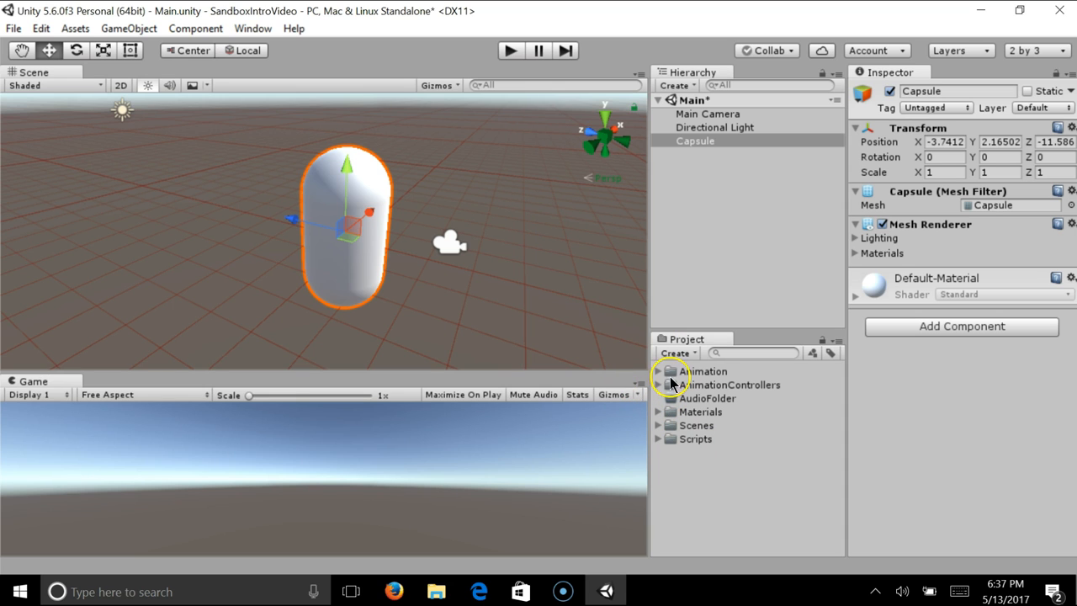
left_click(658, 372)
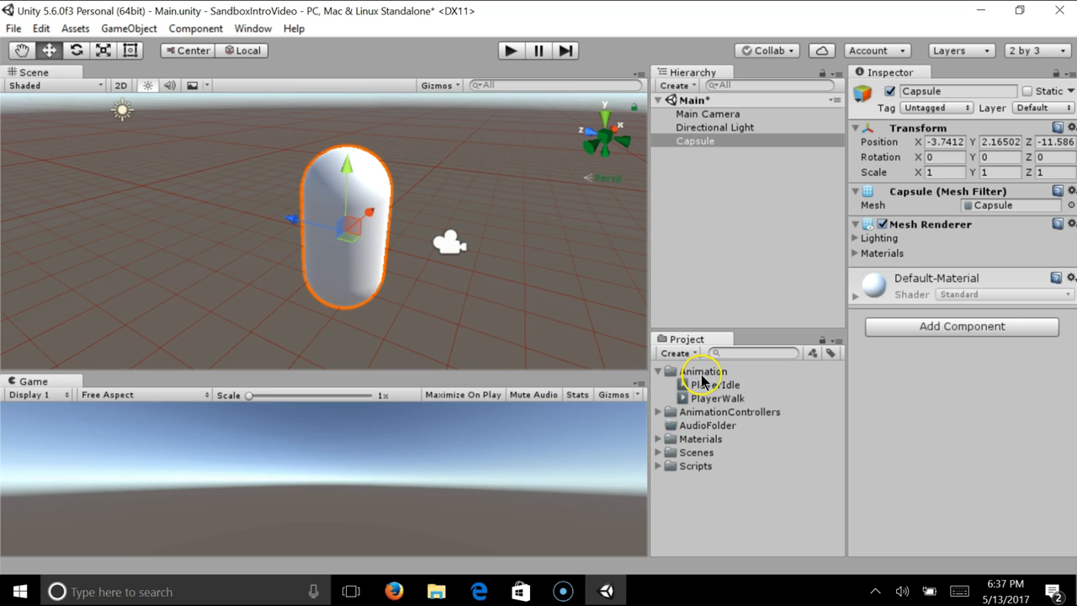
left_click(658, 412)
left_click(658, 453)
left_click(658, 492)
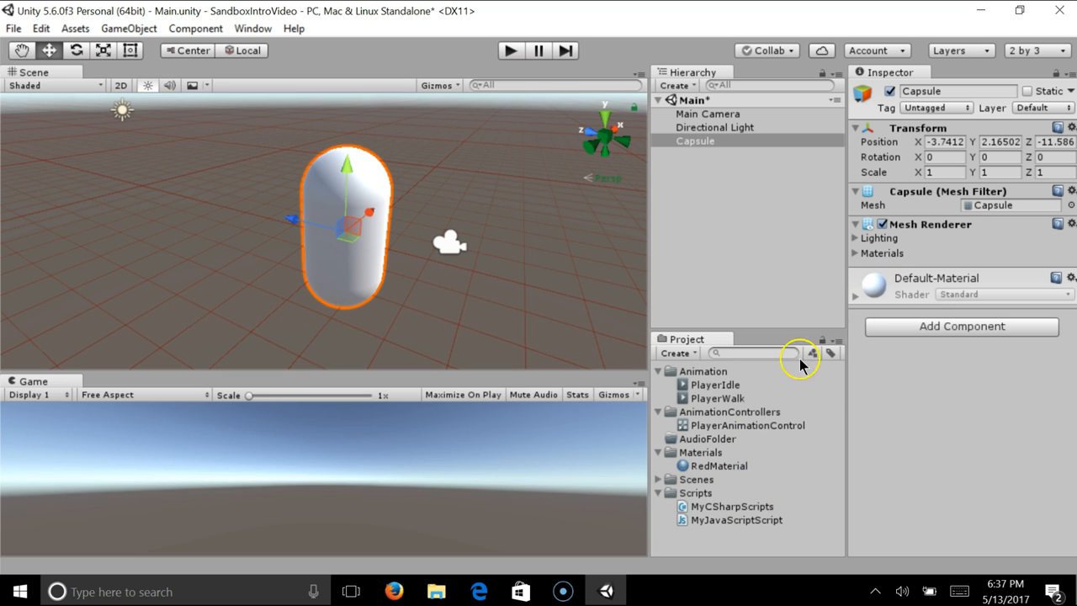
Try to attach the MyCSharpScripts script to the capsule as a component
left_click(770, 508)
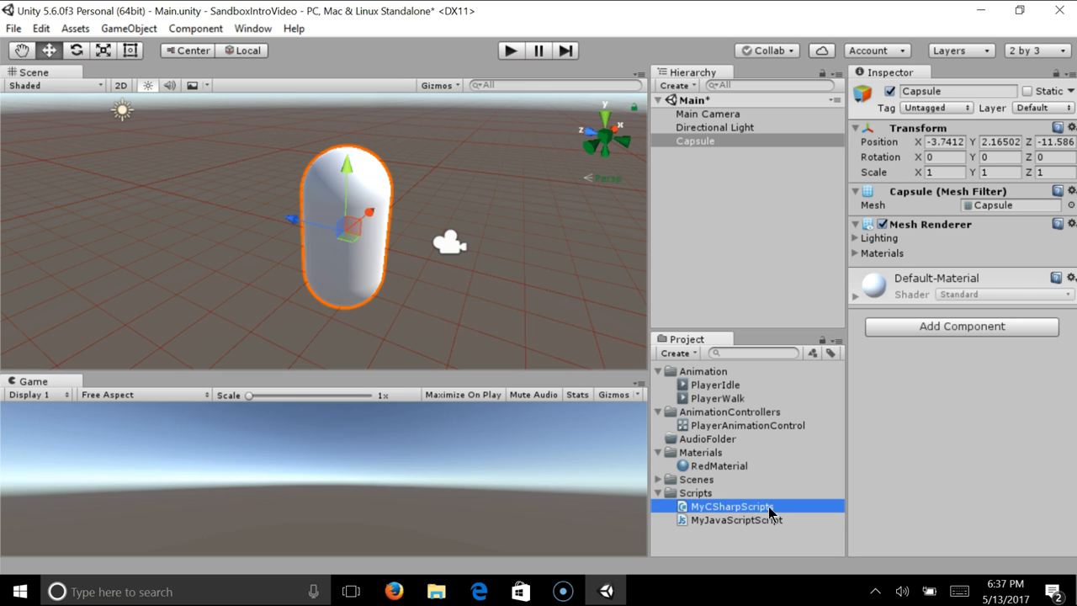
left_click_drag(769, 508, 949, 394)
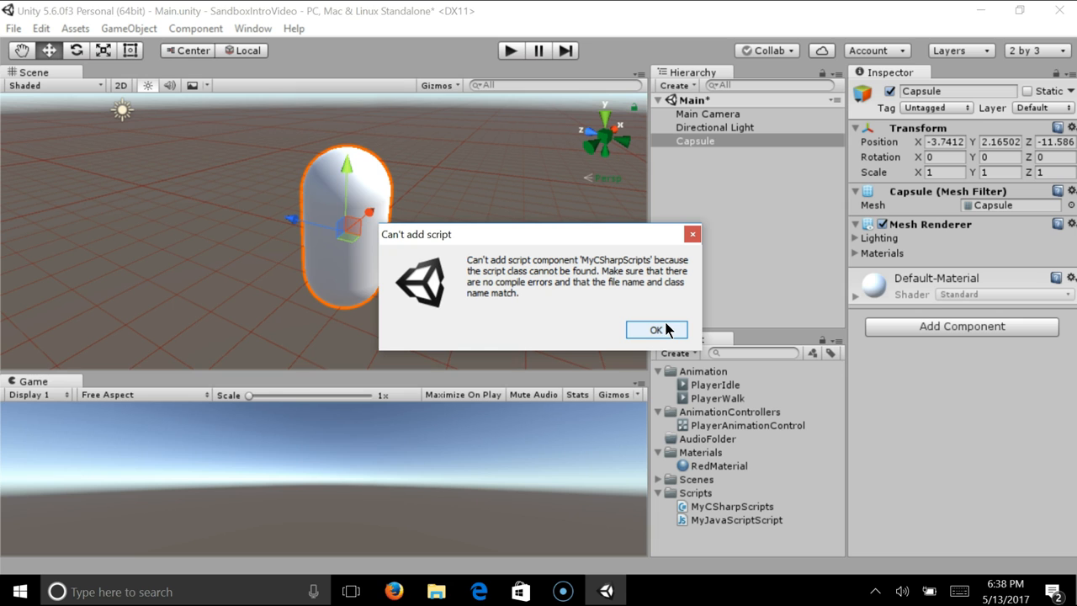
left_click(656, 329)
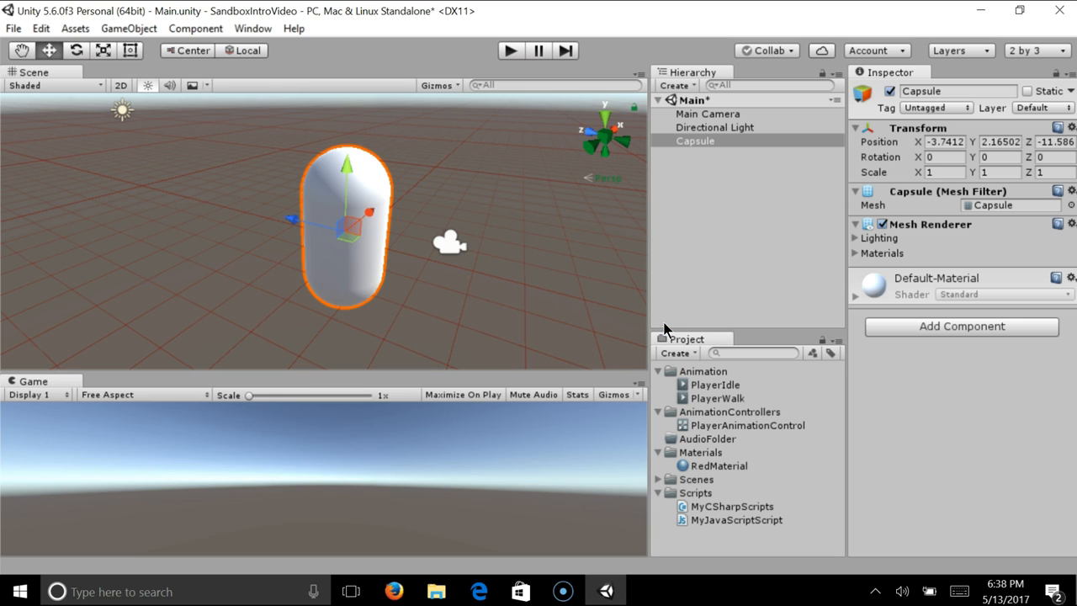
Examine the MyCSharpScripts code and compare its class name with the file name
left_click(740, 509)
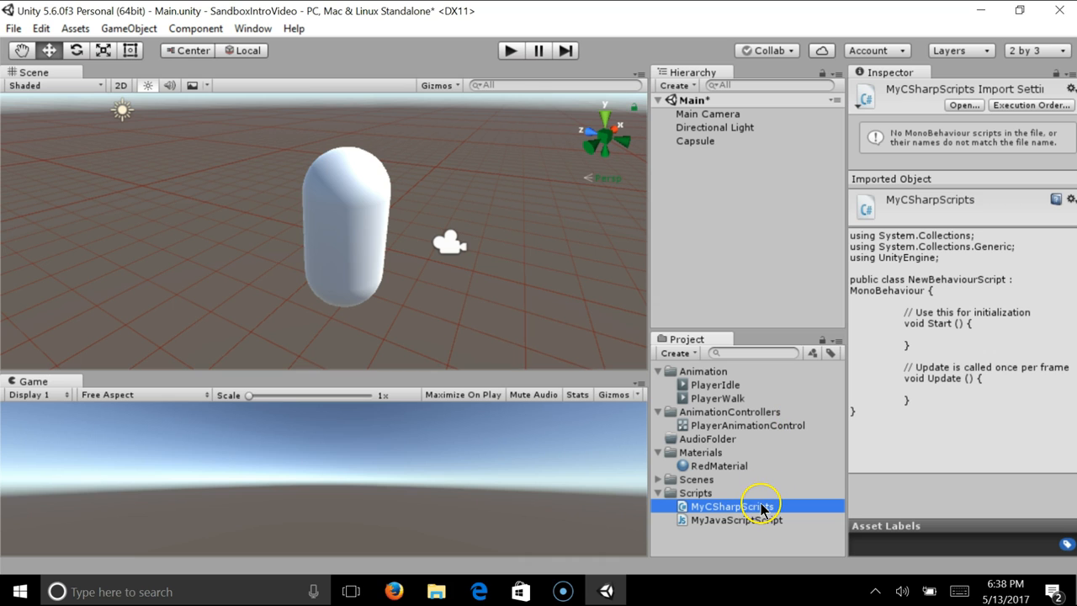
left_click(936, 285)
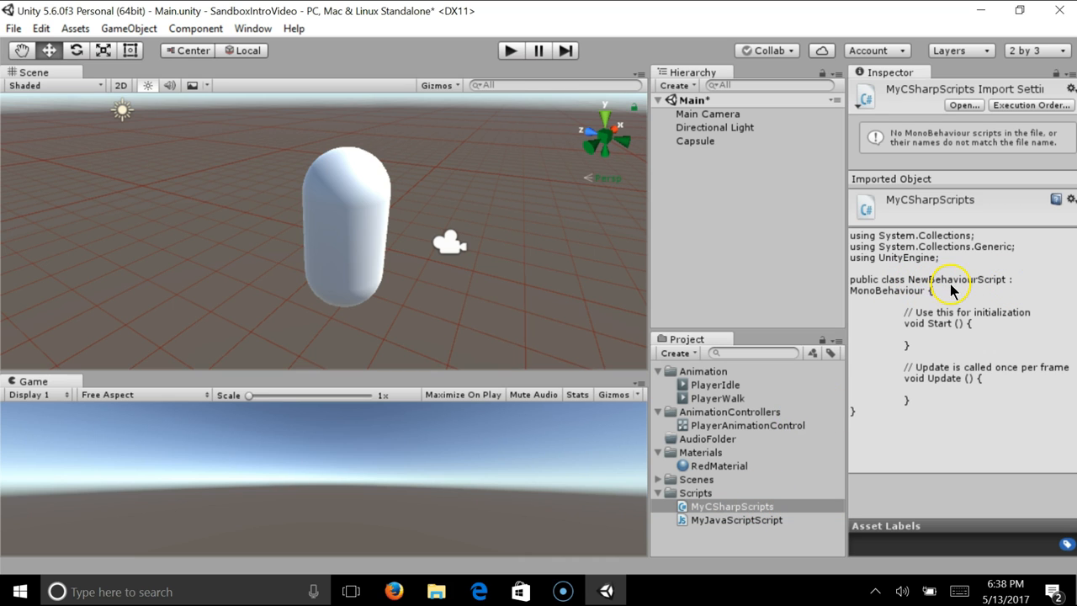
left_click(724, 508)
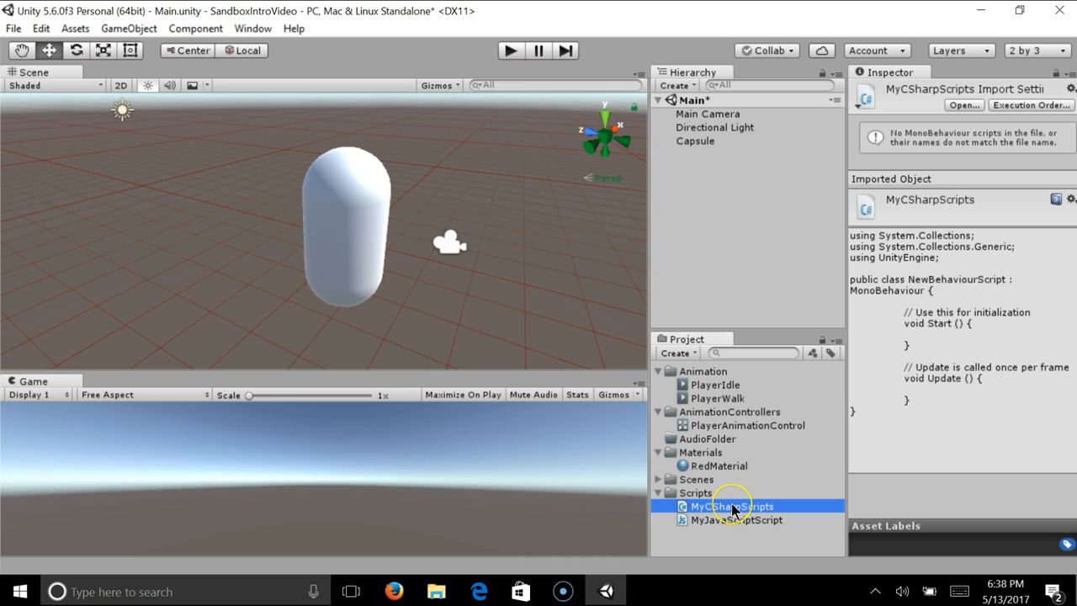
Delete the MyCSharpScripts and MyJavaScriptScript assets from the Scripts folder
left_click(697, 493)
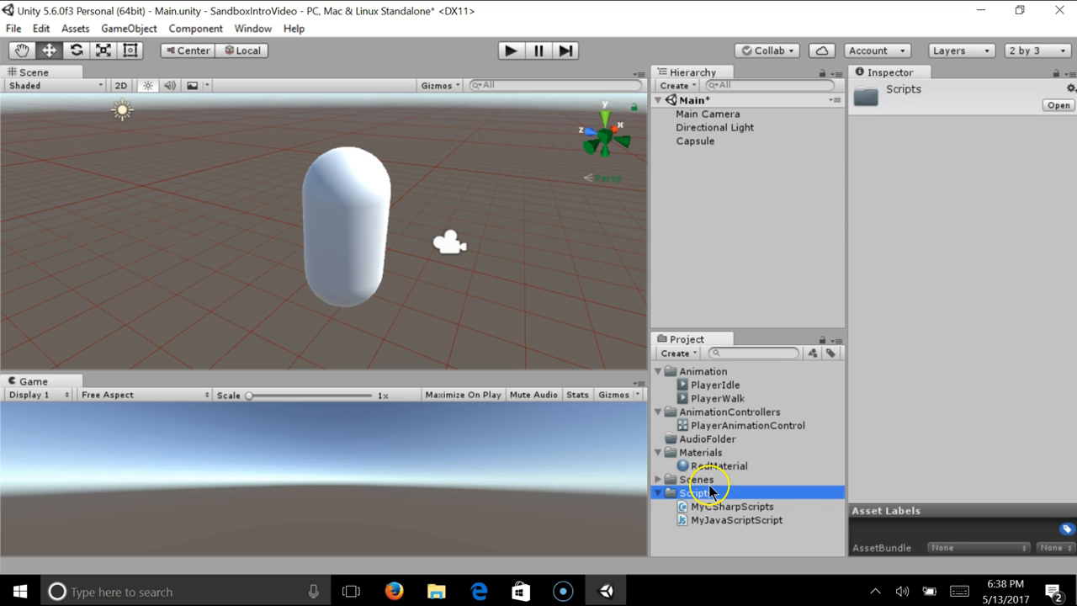
left_click(712, 482)
left_click(714, 492)
left_click(714, 481)
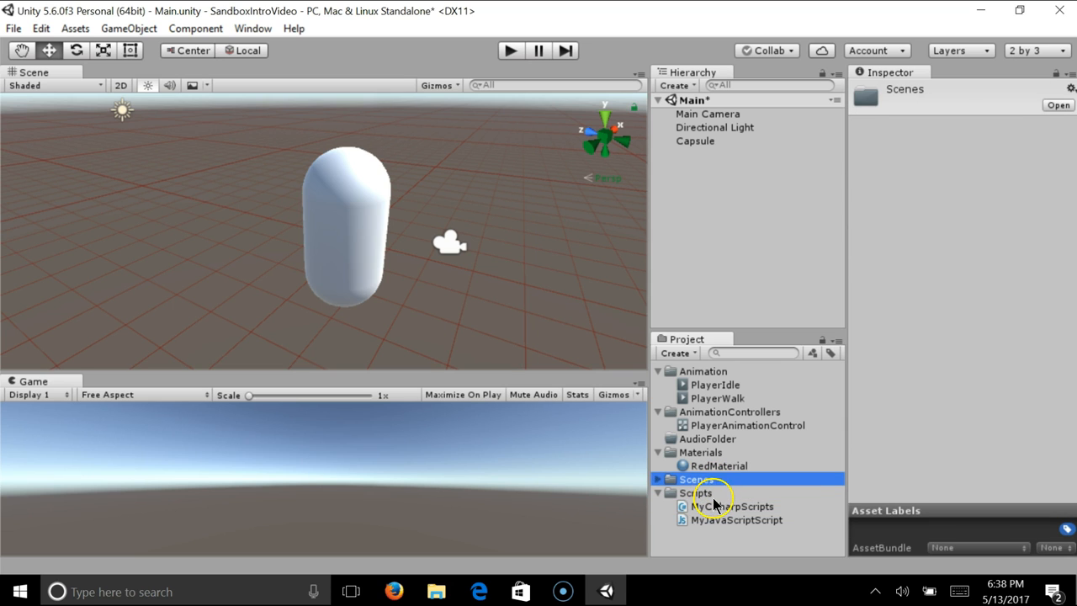
left_click(719, 508)
left_click(710, 494)
left_click(714, 480)
left_click(725, 508)
key("Delete")
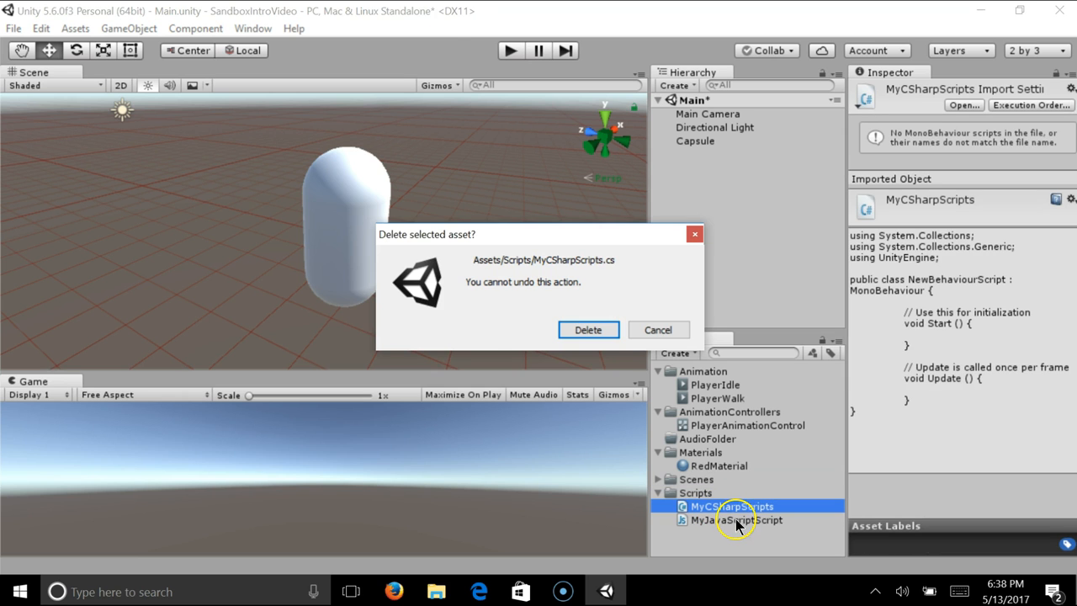
left_click(587, 327)
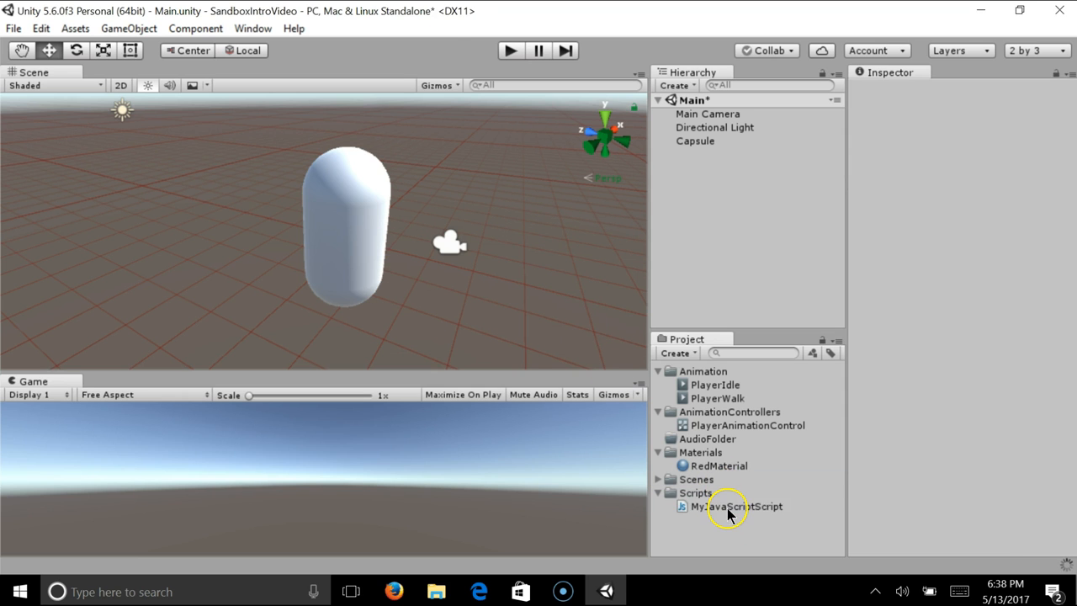
left_click(725, 508)
key("Delete")
left_click(605, 331)
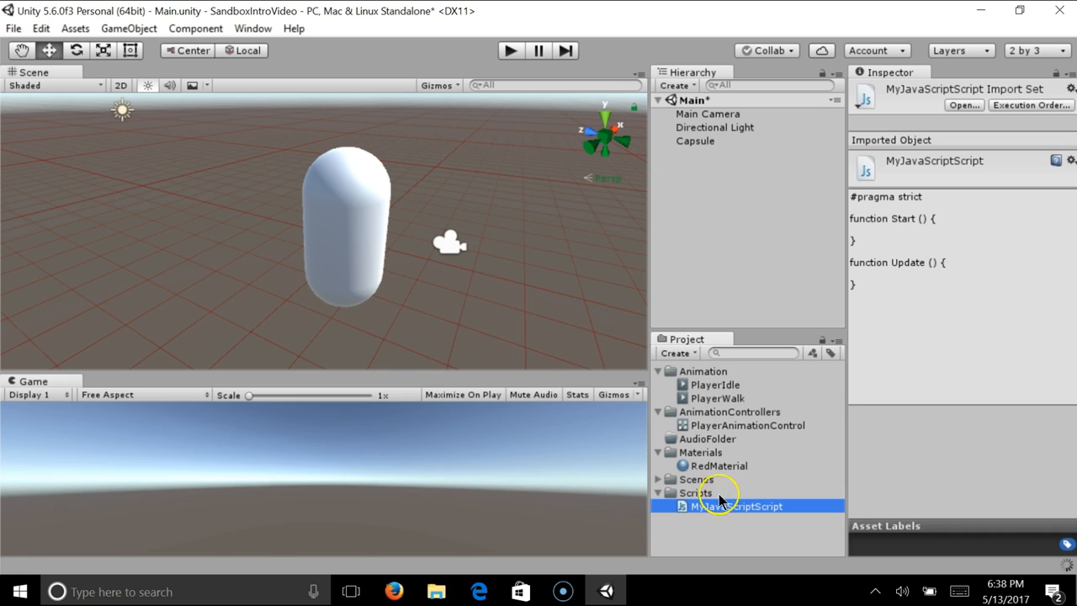
Create a new C# script named Myscript in the Scripts folder
right_click(696, 493)
mouse_move(791, 189)
left_click(660, 176)
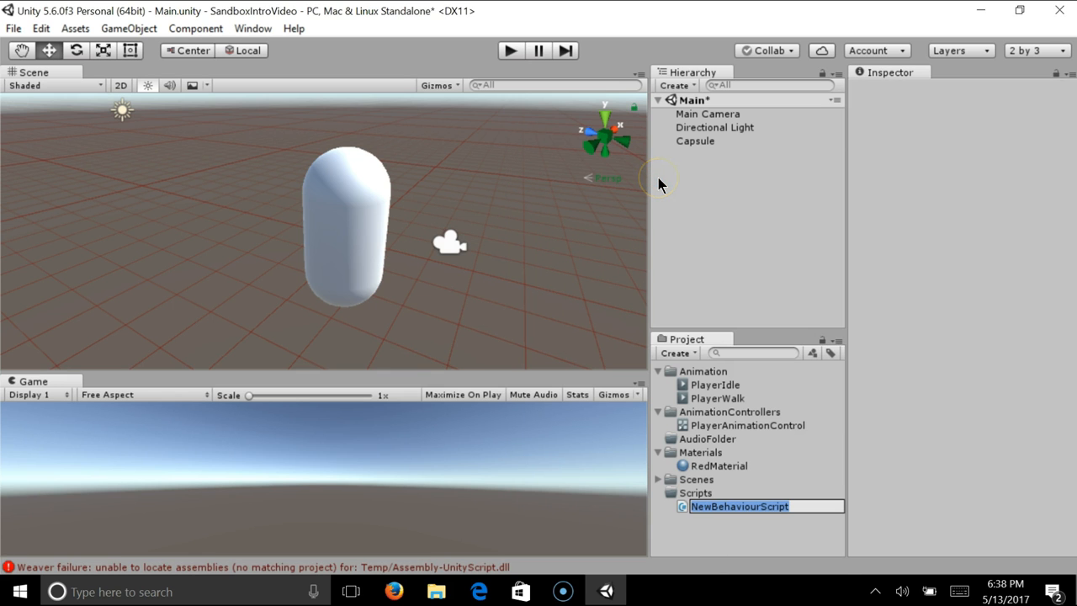
type("MY")
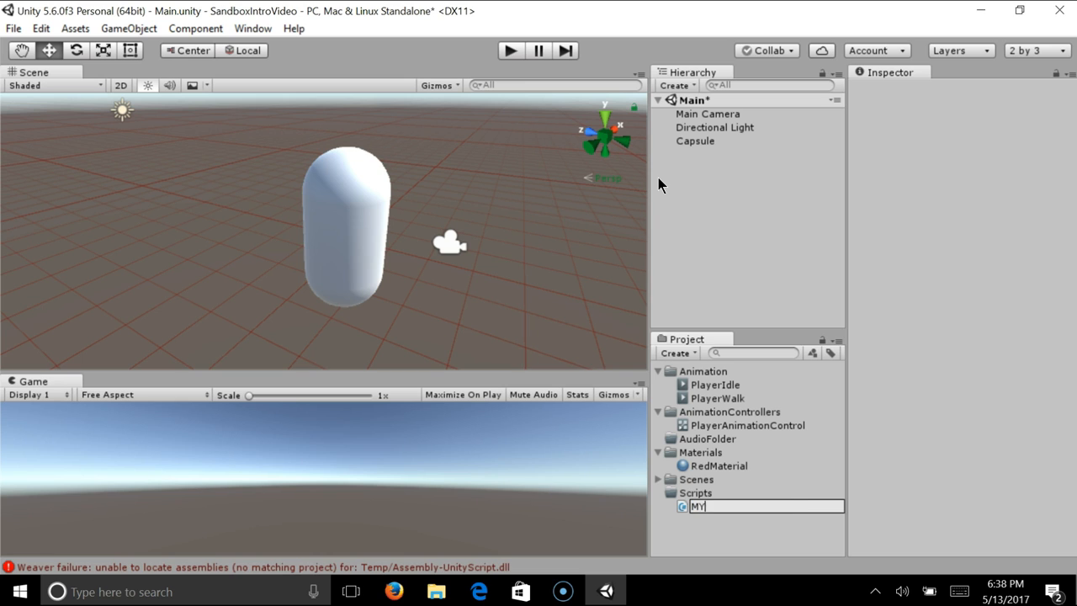
type("Script")
left_click(675, 176)
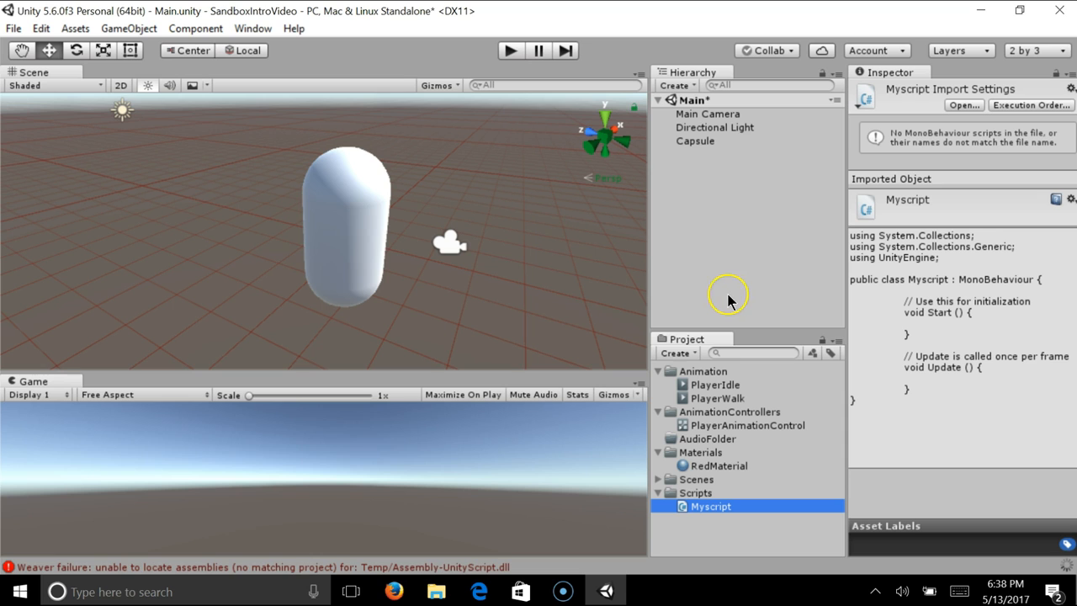
Attach Myscript to the capsule as a component and clear the selection
left_click(703, 142)
left_click(707, 141)
left_click_drag(726, 511, 931, 367)
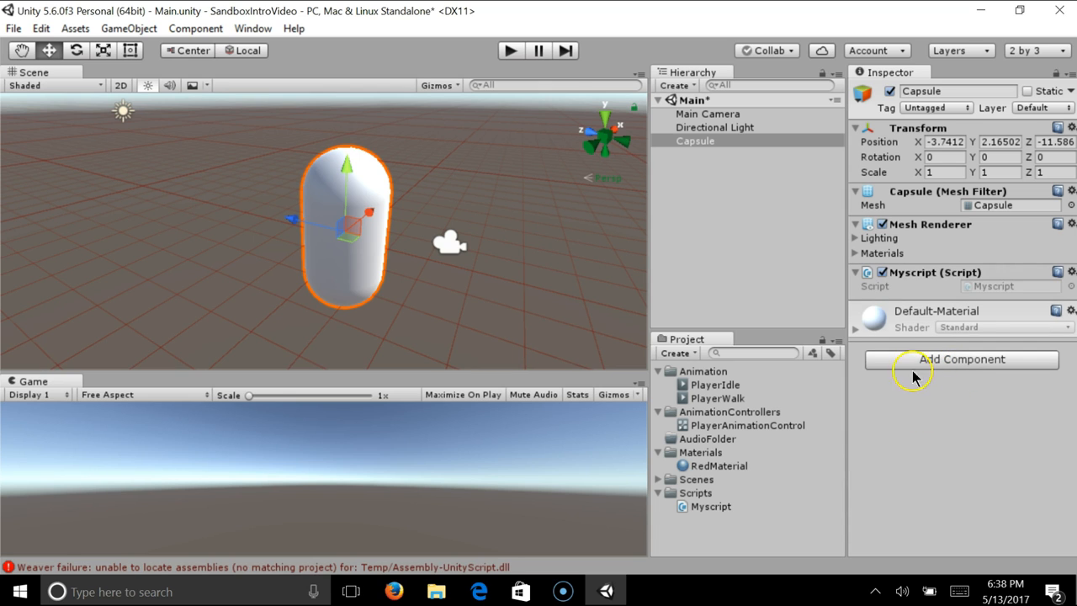
left_click(856, 274)
left_click(857, 273)
left_click(559, 217)
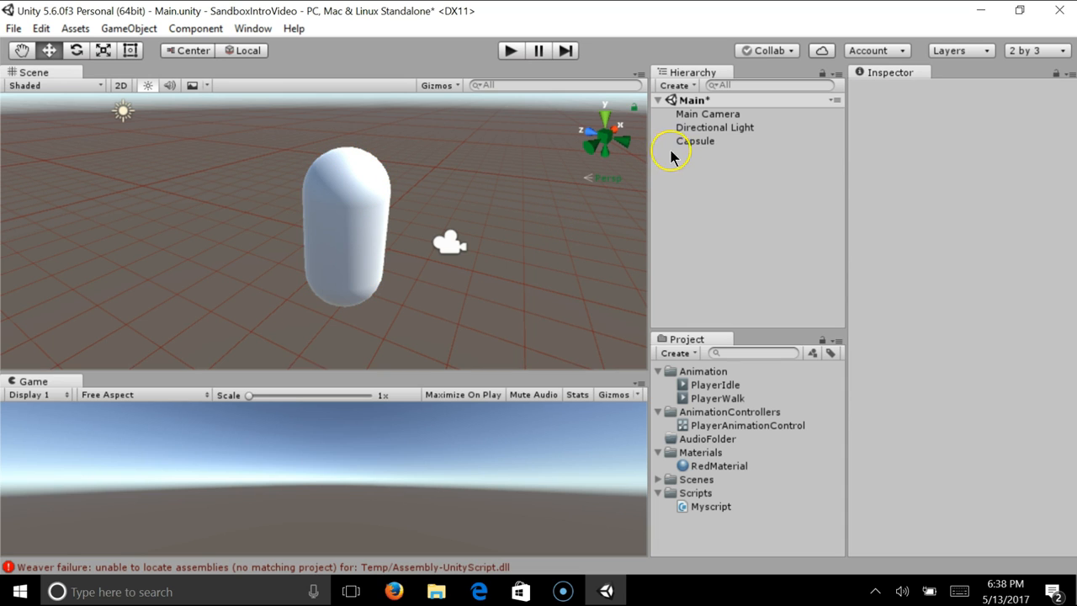
Search the available components for "Collid" and add a Capsule Collider to the capsule
left_click(702, 143)
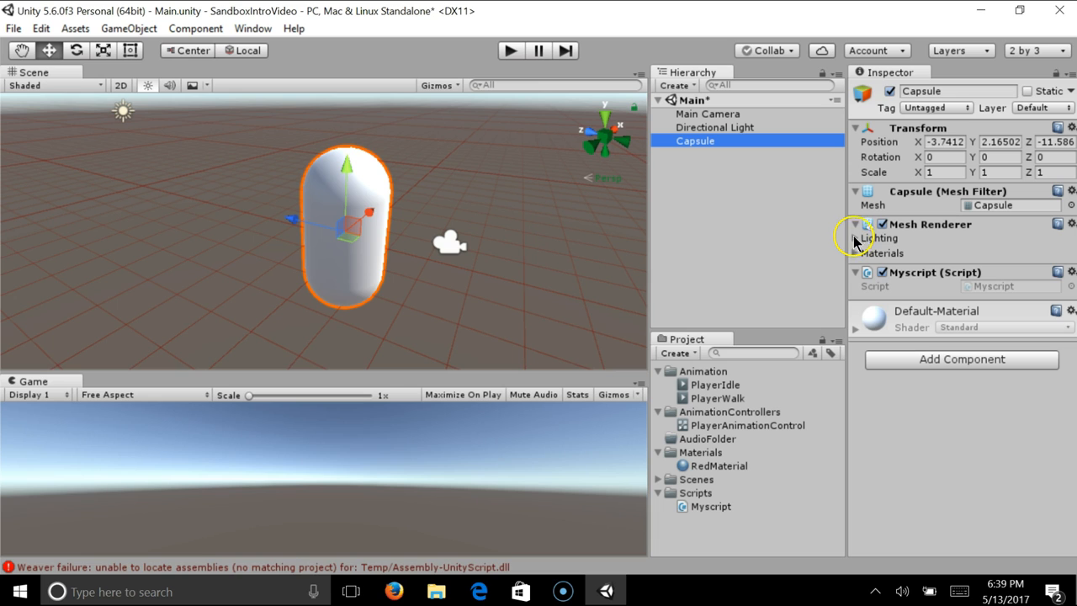
left_click(944, 362)
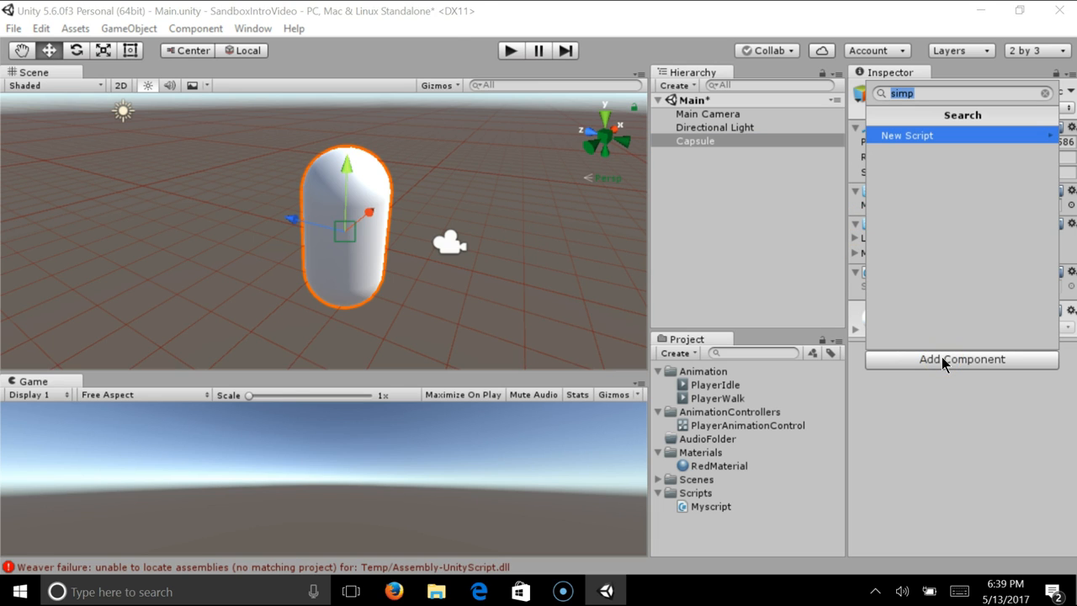
type("Collid")
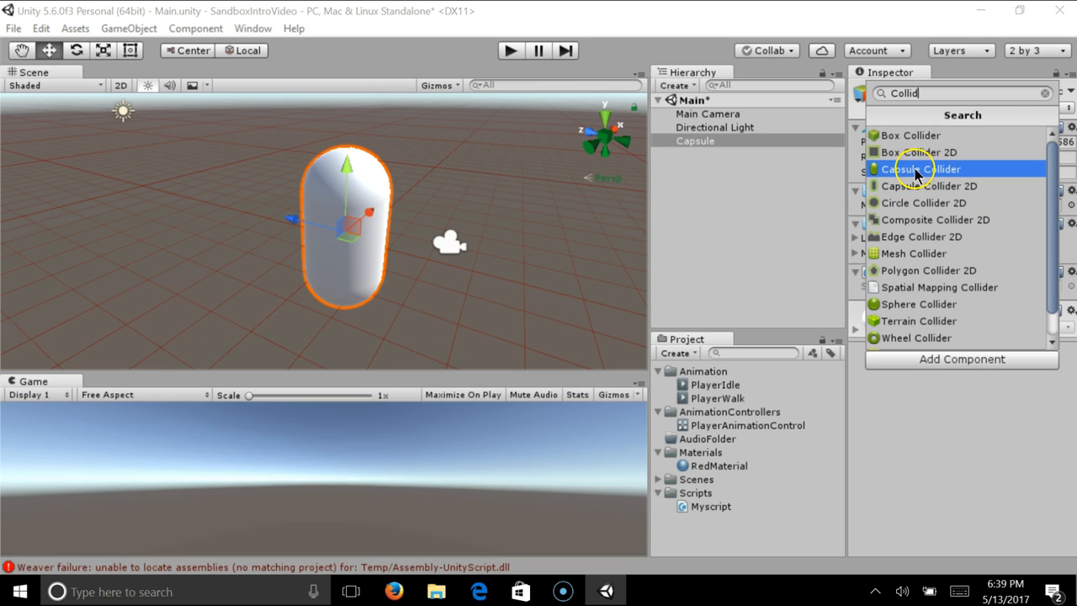
scroll(965, 263, "down", 1)
scroll(968, 262, "up", 1)
scroll(968, 262, "down", 1)
scroll(969, 263, "up", 1)
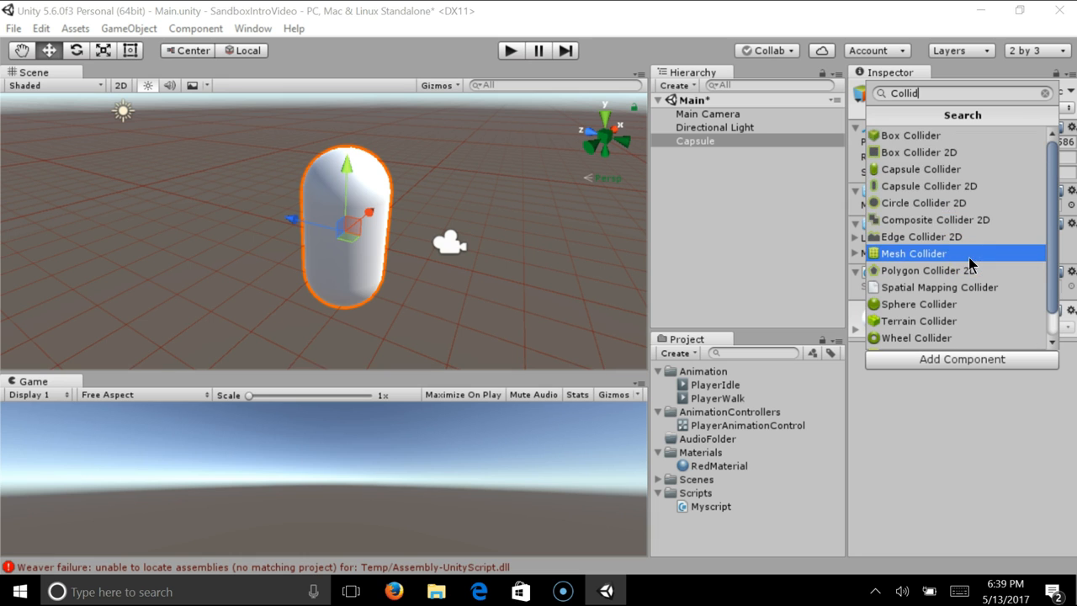
left_click(962, 168)
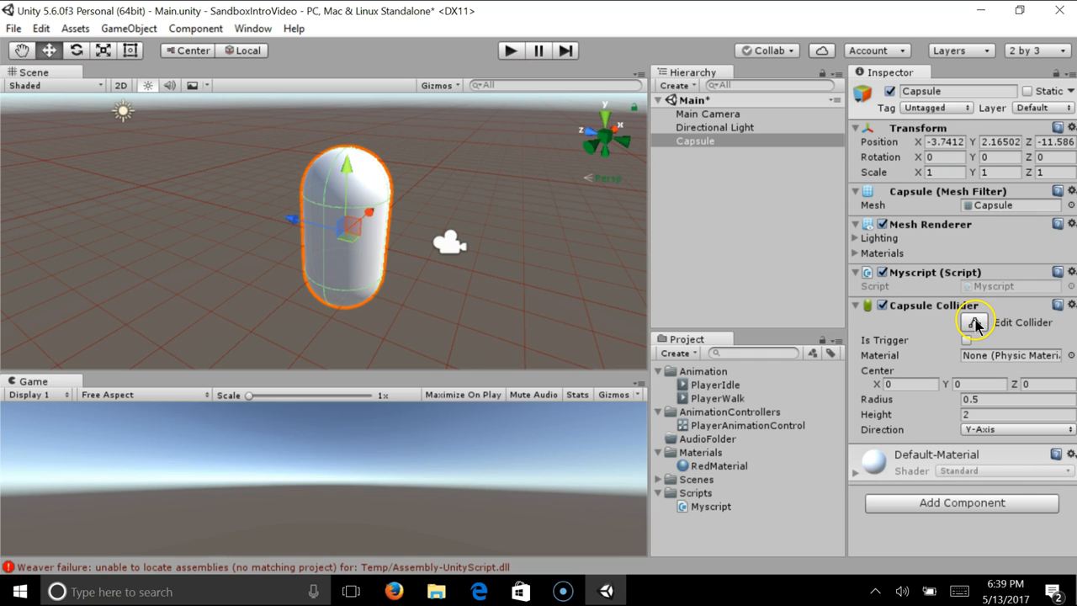
Examine the capsule's collider outline in the scene and the Mesh Renderer's Materials and Lighting settings
scroll(542, 208, "up", 10)
scroll(539, 210, "down", 7)
right_click_drag(426, 189, 307, 202)
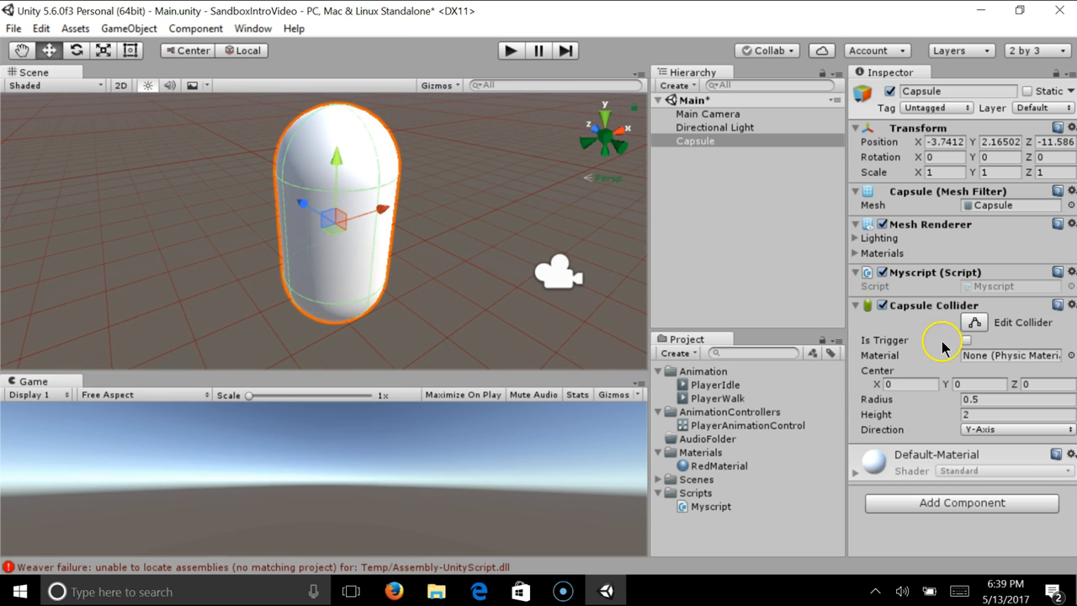
left_click(855, 253)
left_click(856, 238)
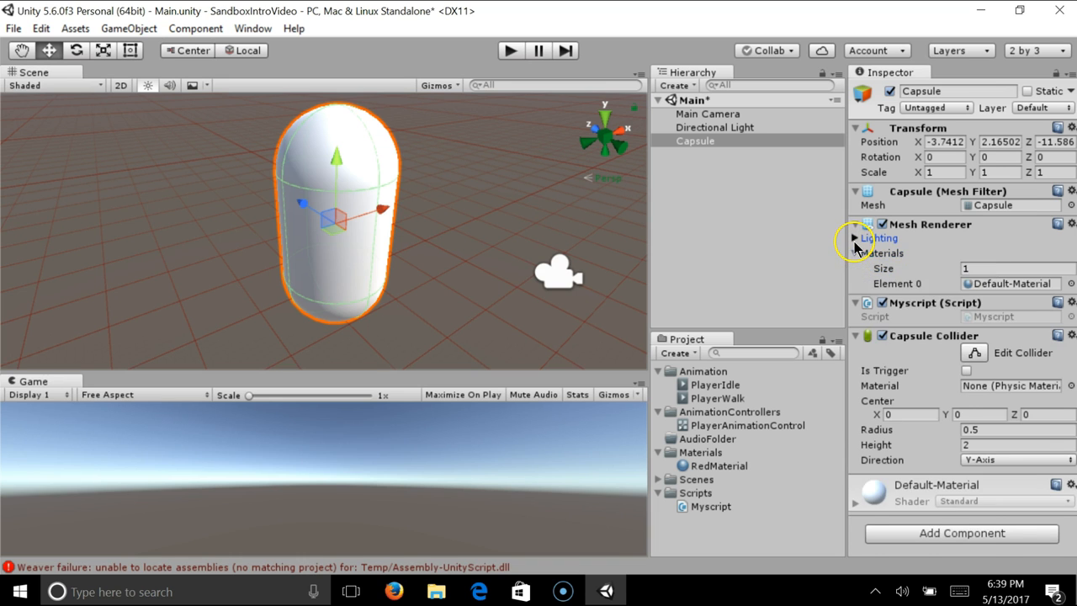
scroll(1002, 312, "down", 3)
scroll(1015, 310, "up", 3)
scroll(1015, 313, "down", 3)
scroll(1005, 305, "up", 3)
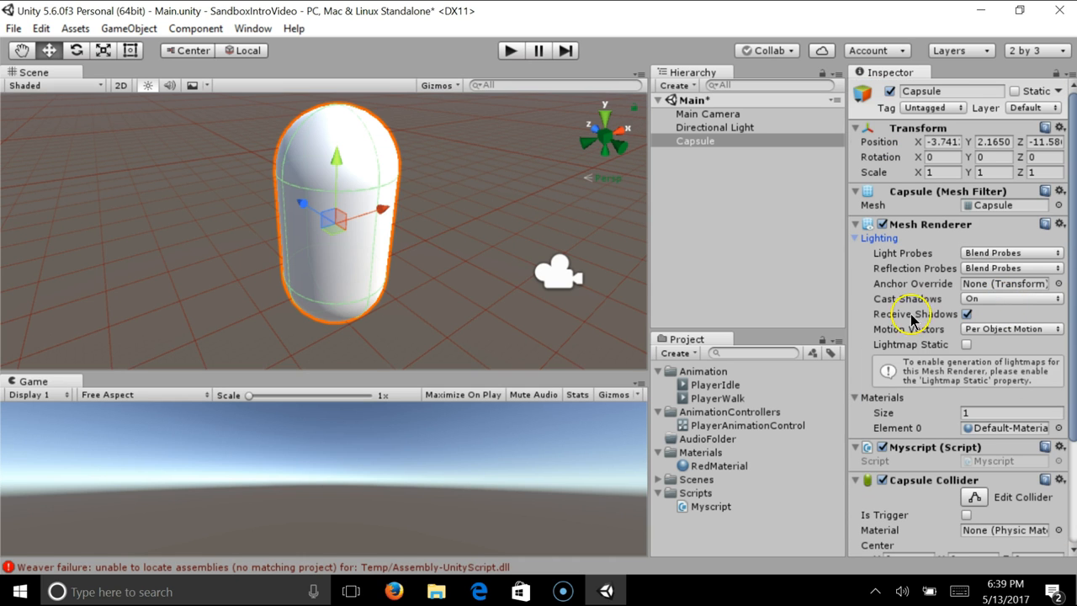
Try a Capsule Collider radius of 1 and restore the value to 0.5
scroll(959, 353, "down", 3)
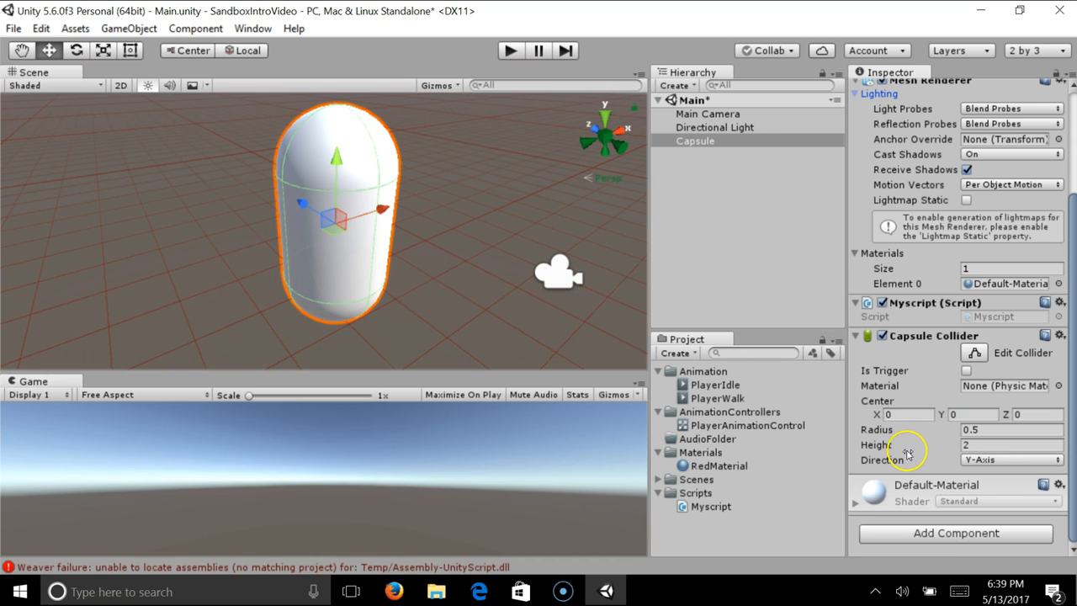
left_click(993, 430)
type("1")
key("BackSpace")
type("0.5")
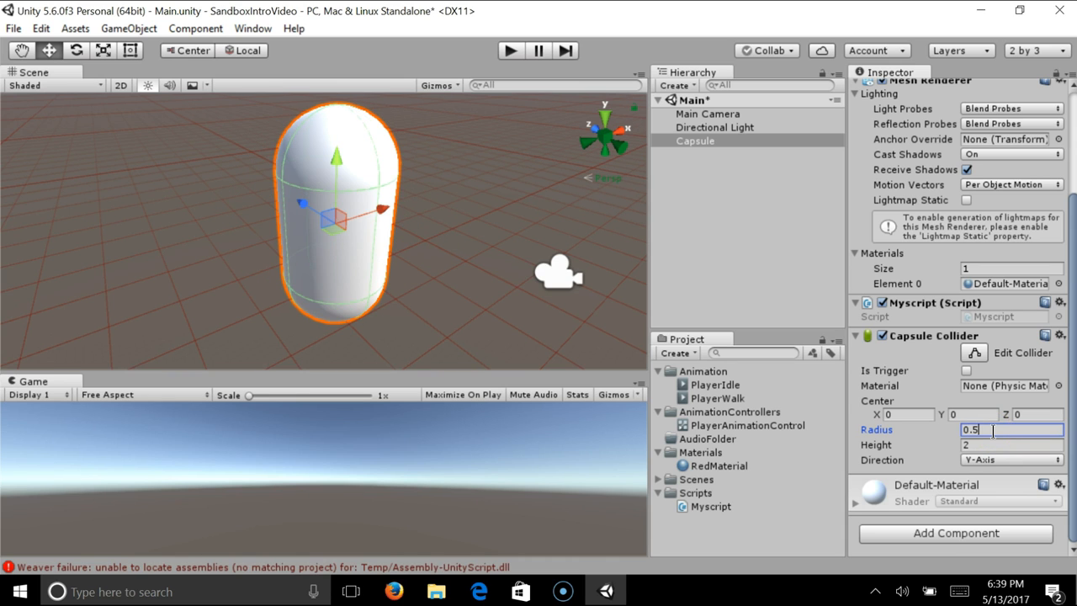
Try Capsule Collider heights of 5 and 1 and restore the value to 2
left_click(988, 447)
type("5")
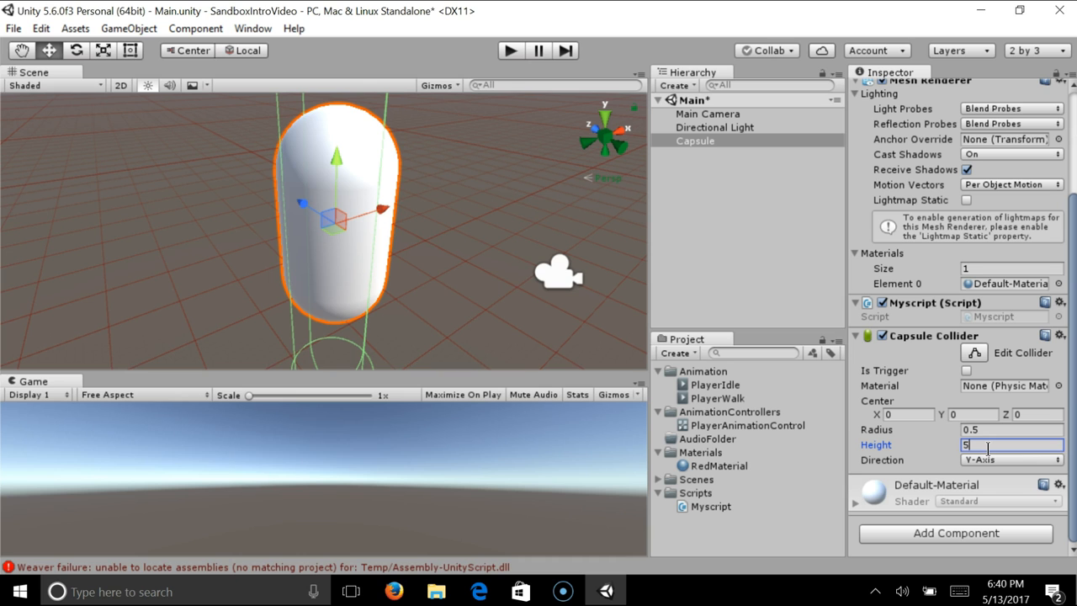
left_click_drag(550, 250, 508, 296, "alt")
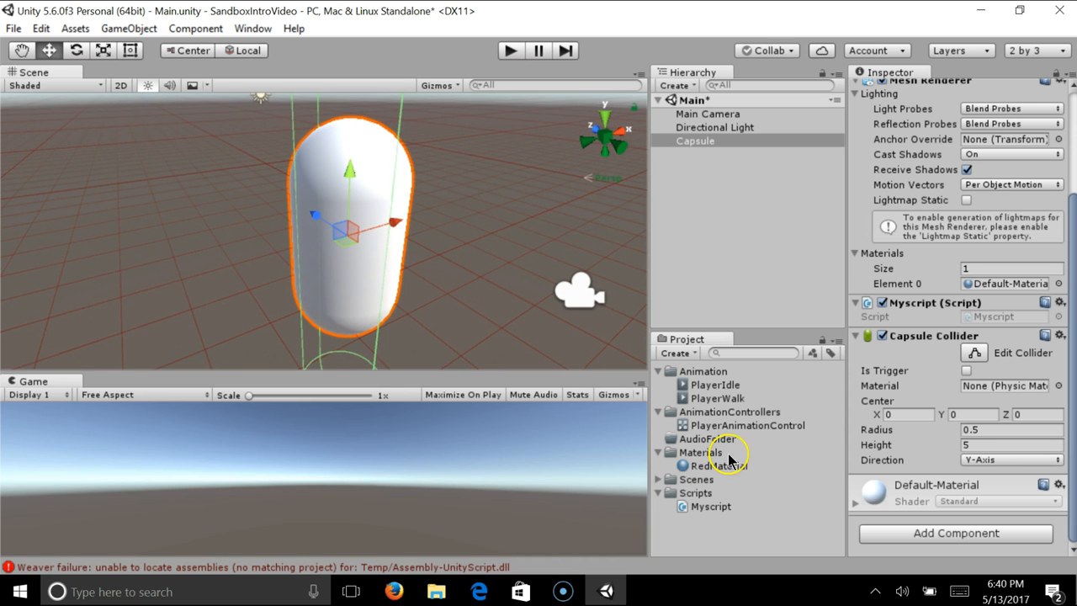
left_click(998, 444)
type("1")
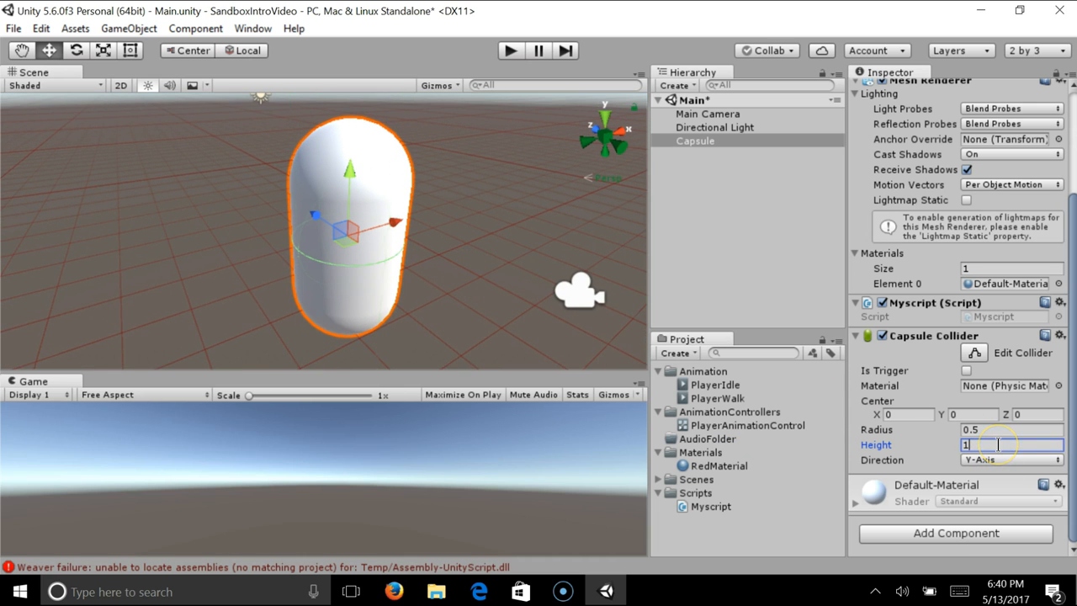
type("2")
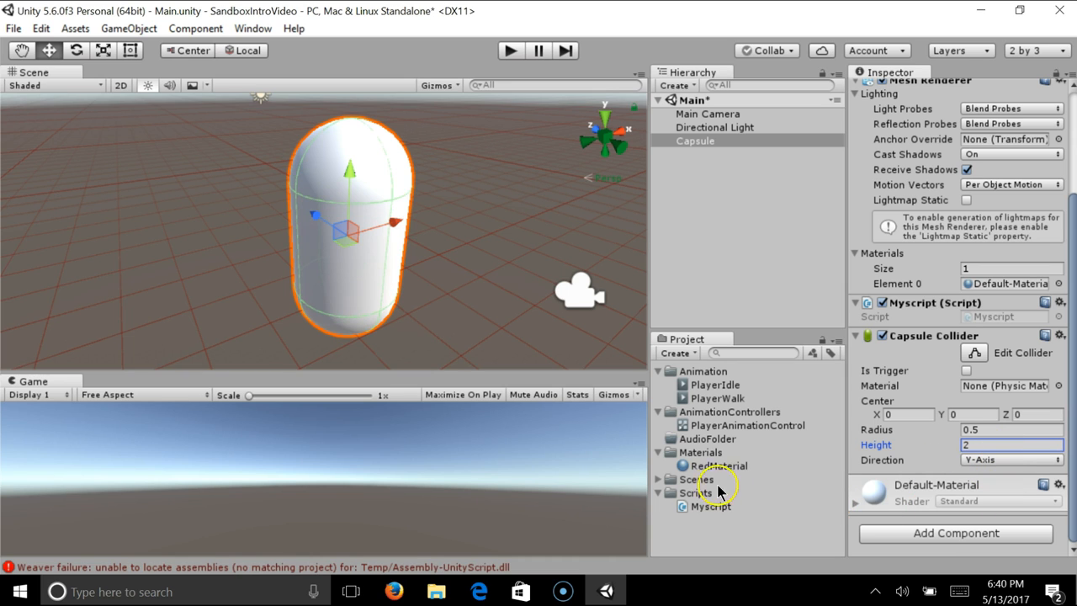
Collapse the Scripts, Materials, AnimationControllers and Animation folders in the project
left_click(657, 495)
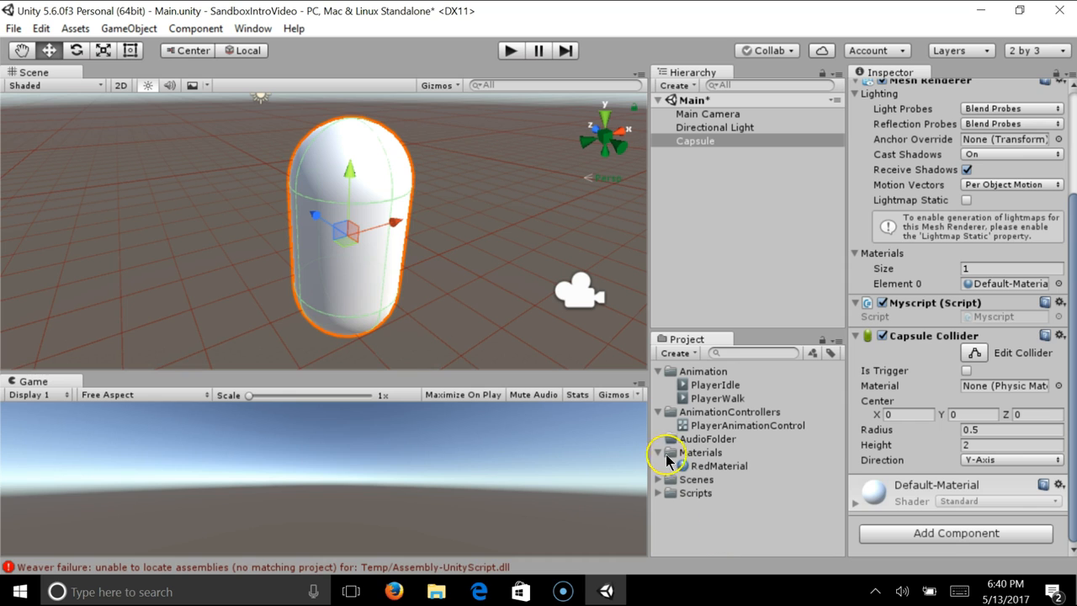
left_click(663, 455)
left_click(659, 452)
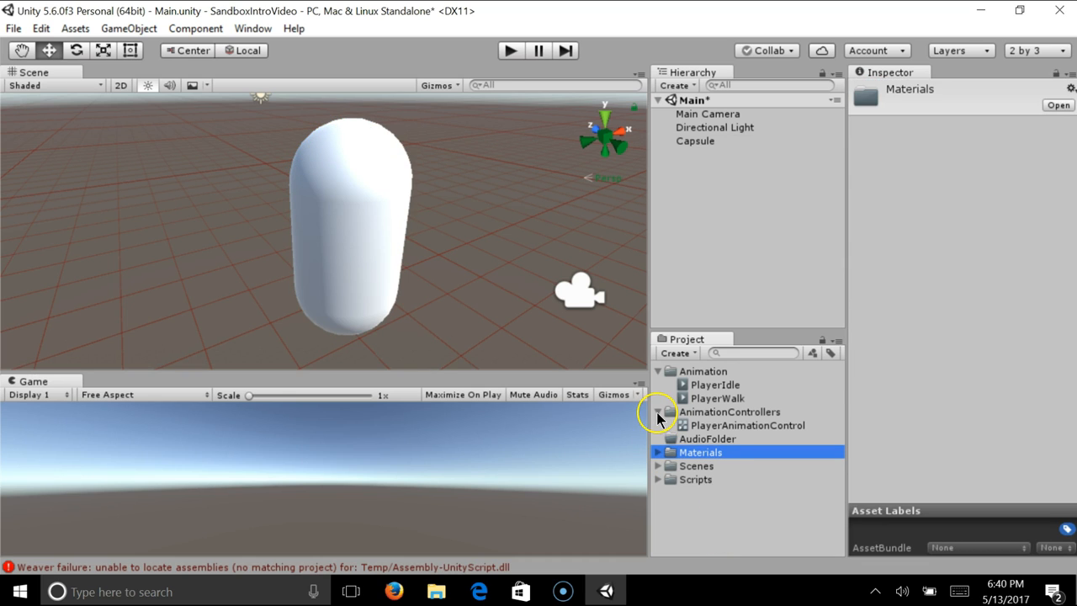
left_click(659, 411)
left_click(659, 371)
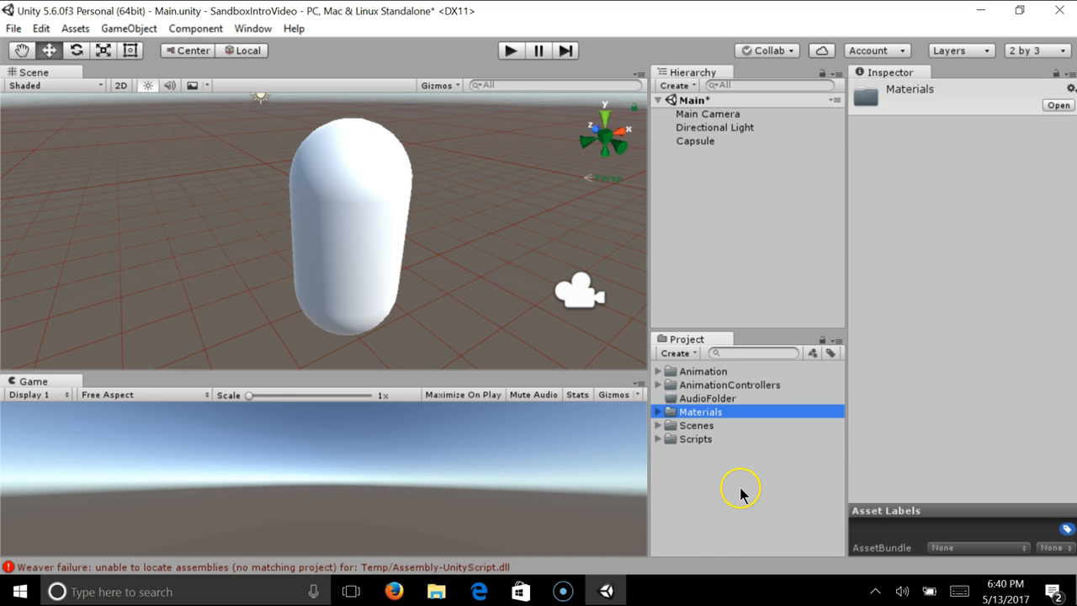
Create an empty prefab asset directly in the project's root
left_click(741, 488)
right_click(721, 481)
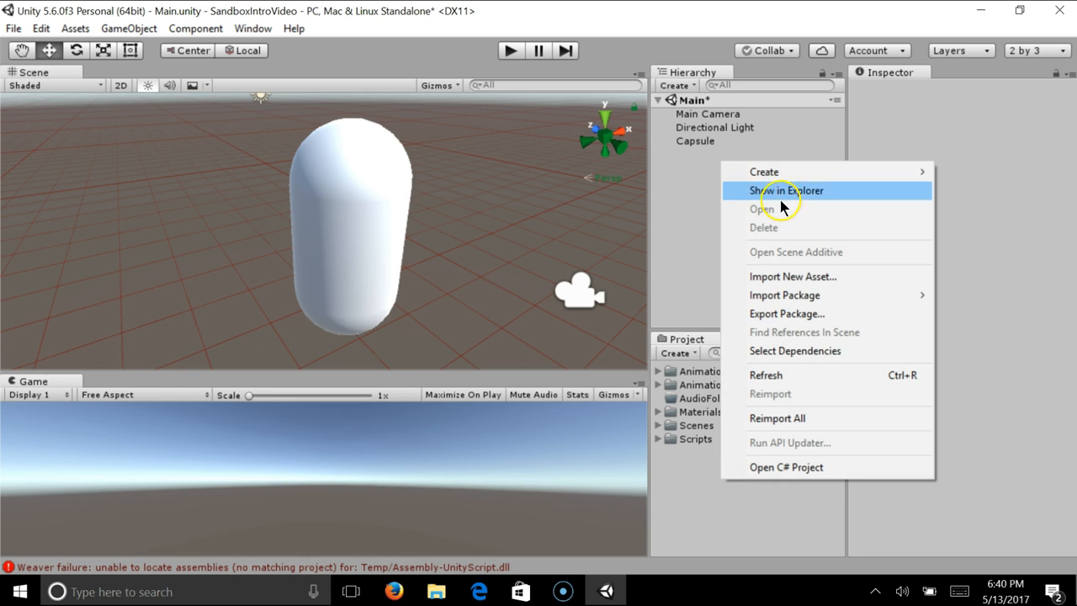
mouse_move(794, 175)
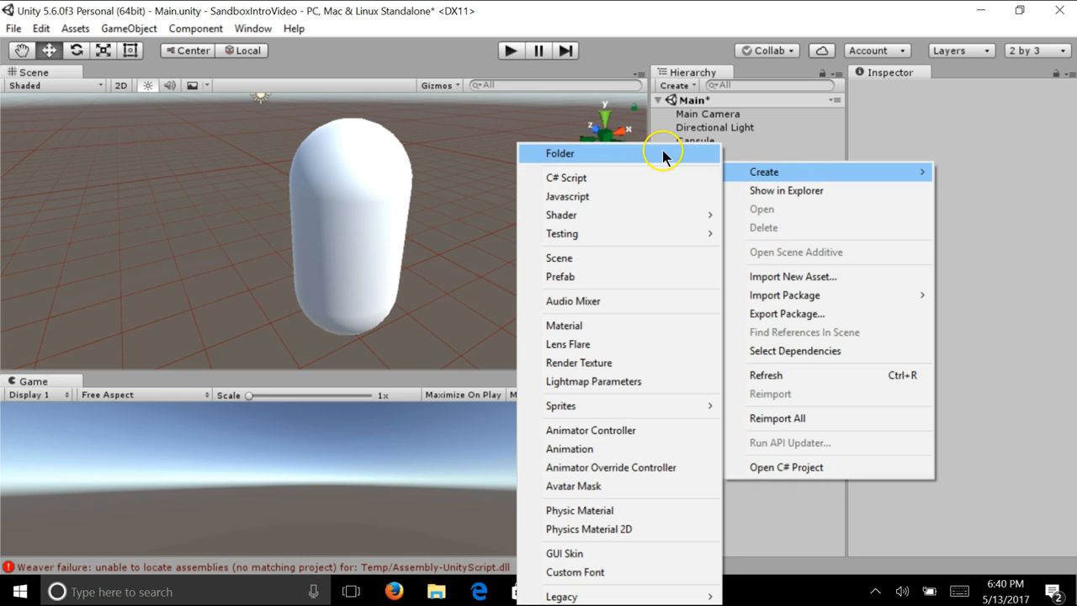
left_click(639, 277)
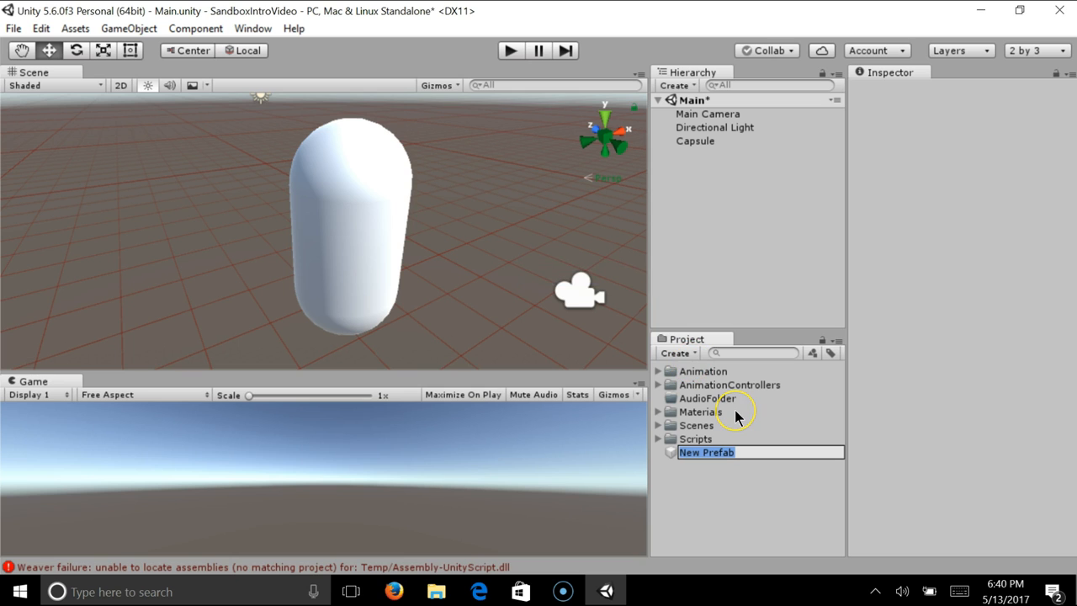
Create a folder named Prefabs in the project's root
right_click(755, 473)
mouse_move(824, 180)
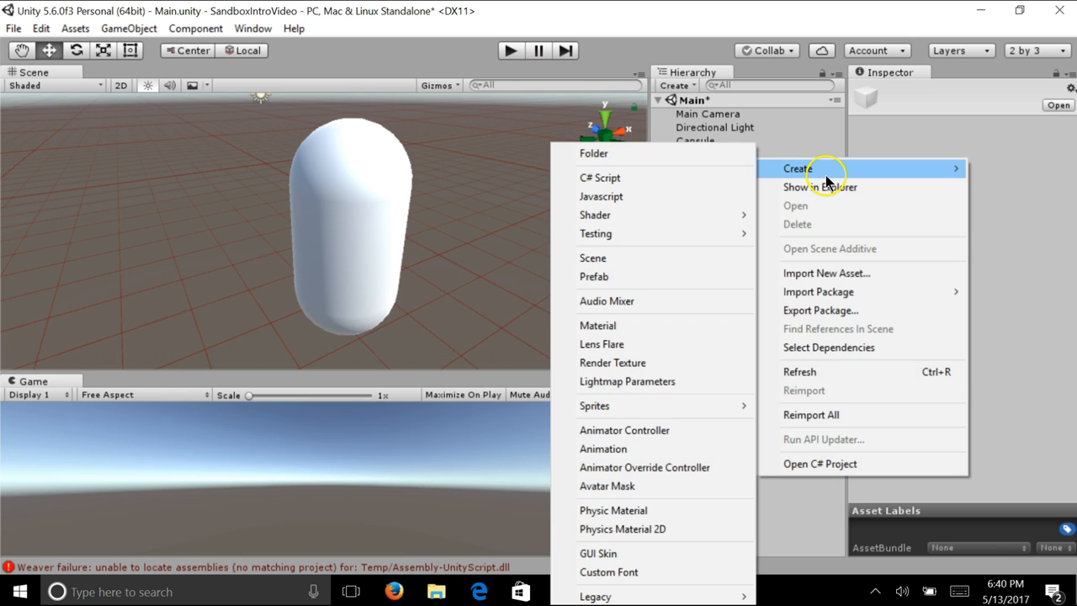
left_click(640, 154)
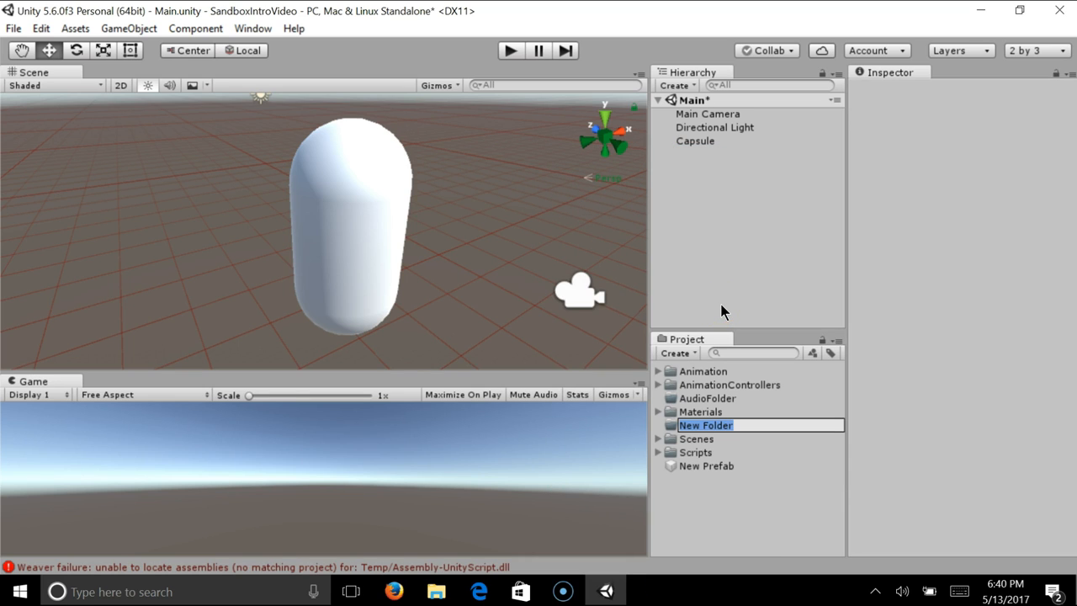
type("Prefabs")
key("Return")
Delete the unused New Prefab asset from the project and select the Prefabs folder
mouse_move(724, 470)
left_mouse_down()
mouse_move(721, 455)
mouse_move(733, 464)
mouse_move(730, 485)
left_mouse_up()
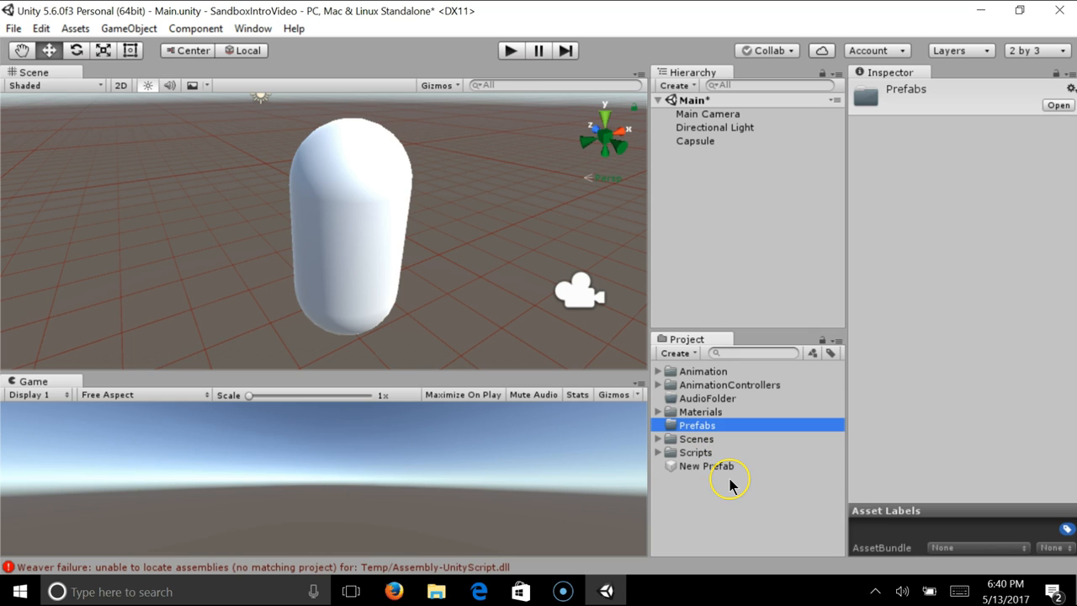
left_click(731, 467)
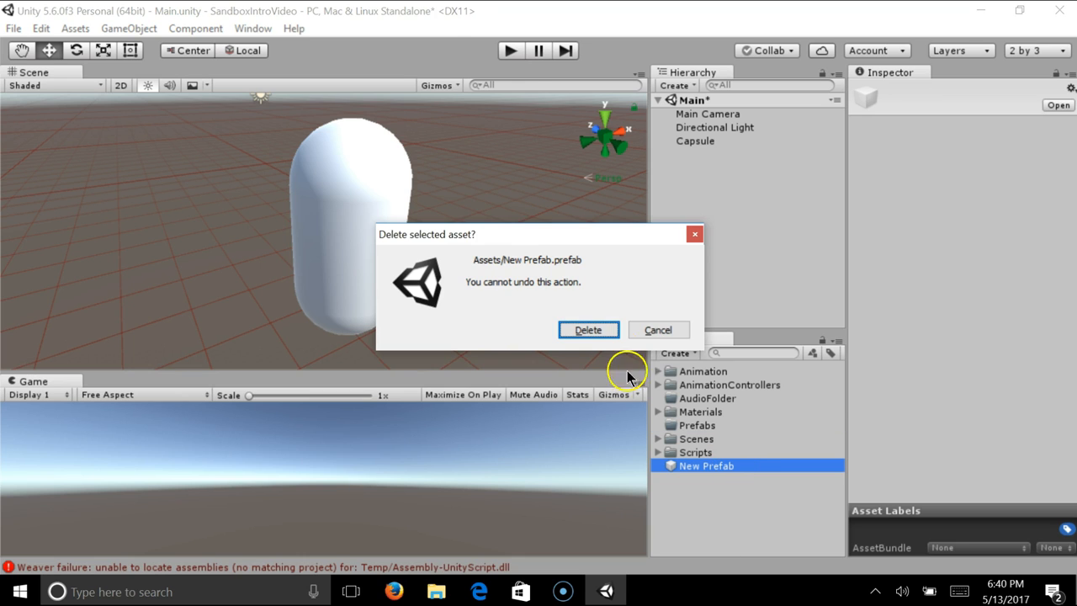
left_click(613, 333)
left_click(712, 429)
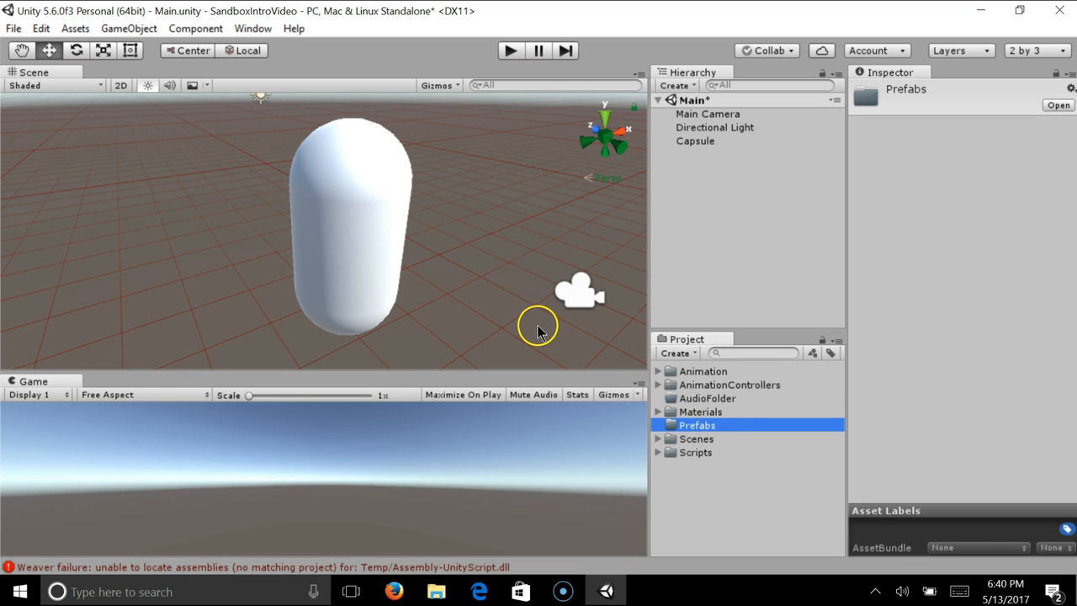
Rename the capsule in the hierarchy as Player
scroll(523, 311, "down", 3)
scroll(522, 312, "up", 3)
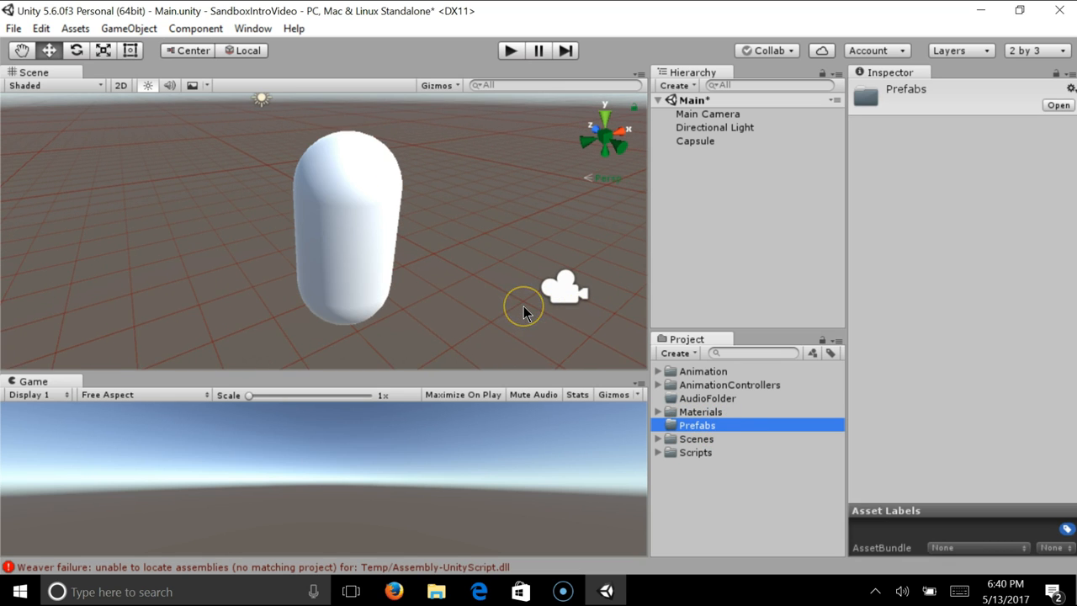
left_click(703, 143)
double_click(697, 142)
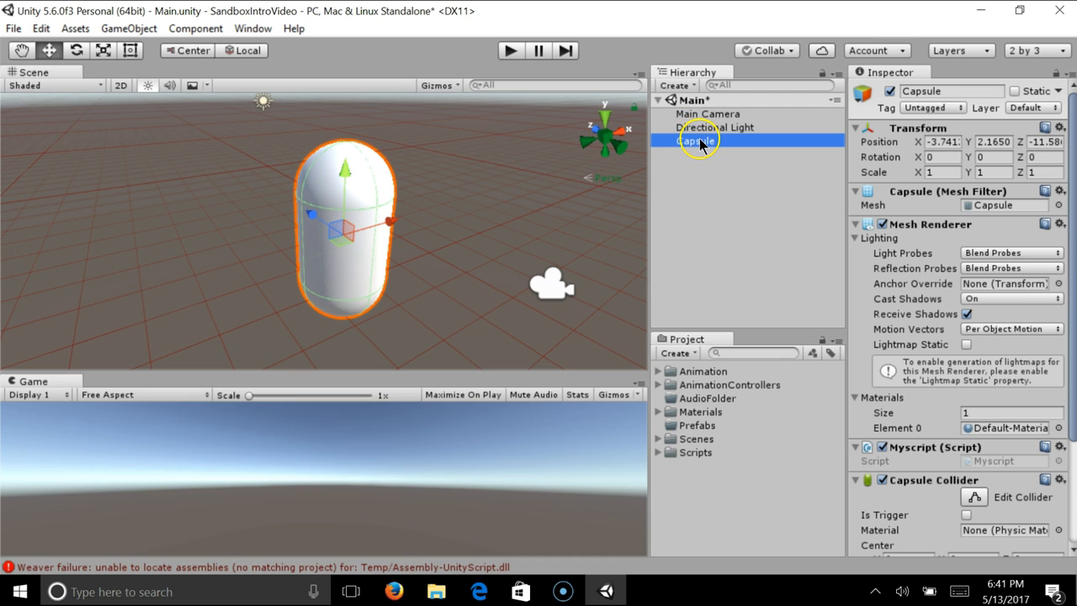
left_click(703, 143)
type("Player")
key("Return")
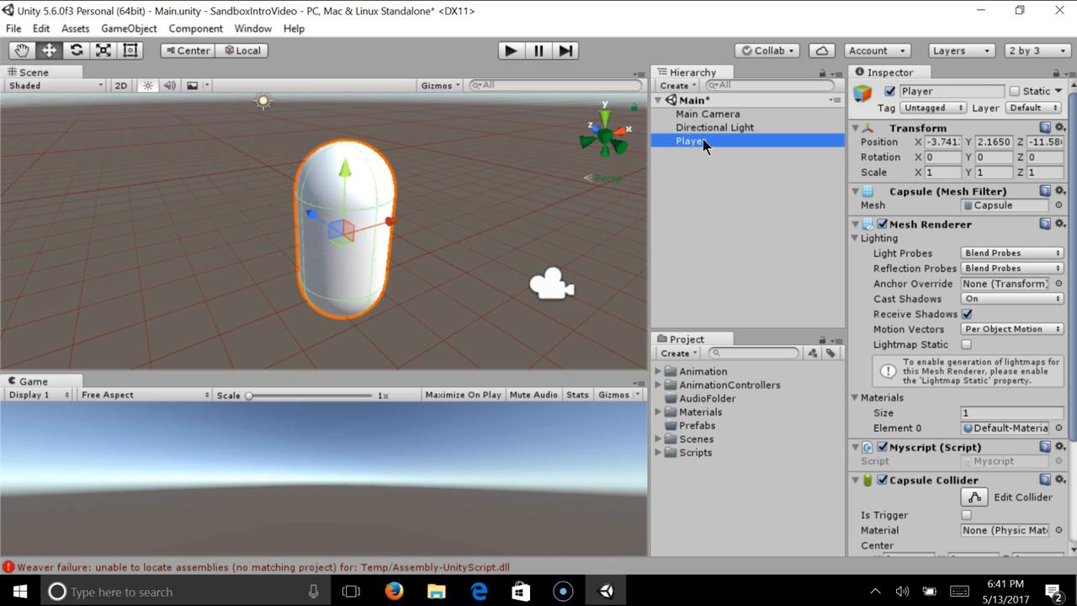
Search the available components for "rigidb" and add a Rigidbody to the Player object
left_click_drag(529, 174, 413, 180, "alt")
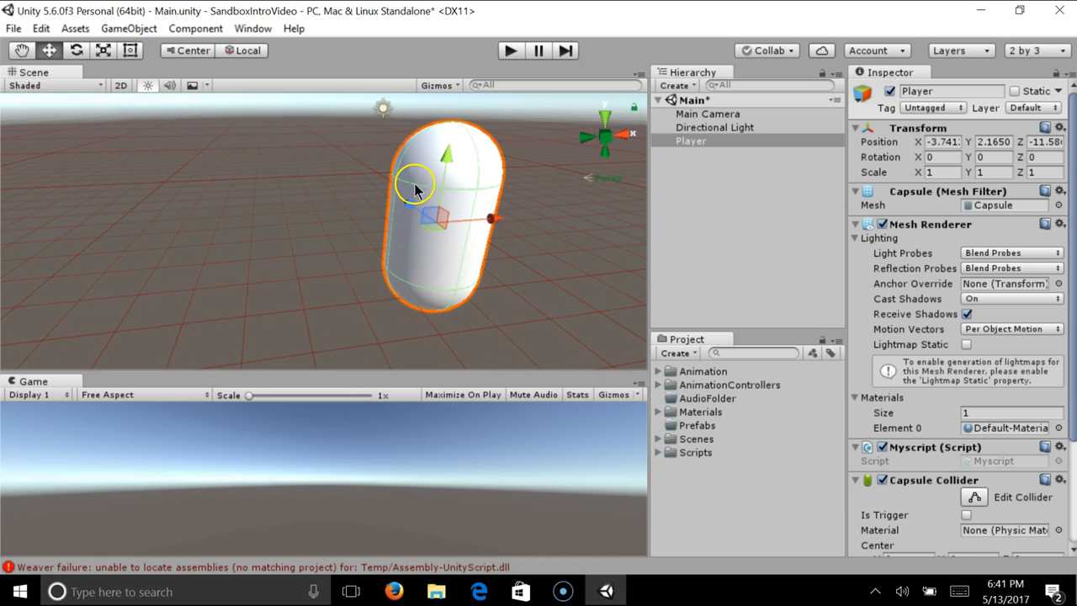
left_click(692, 141)
scroll(976, 295, "down", 3)
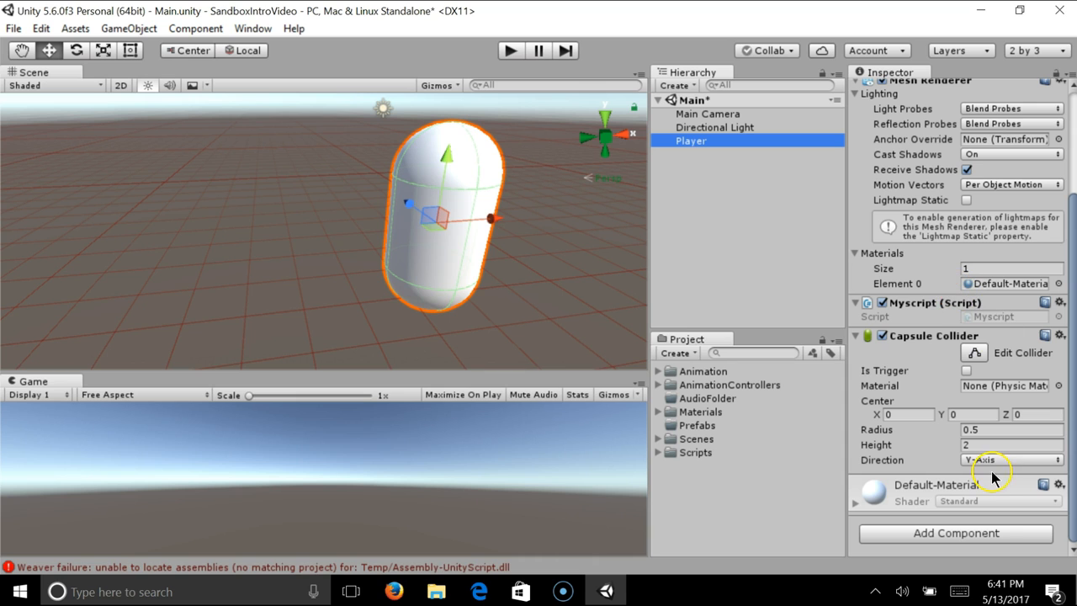
left_click(992, 533)
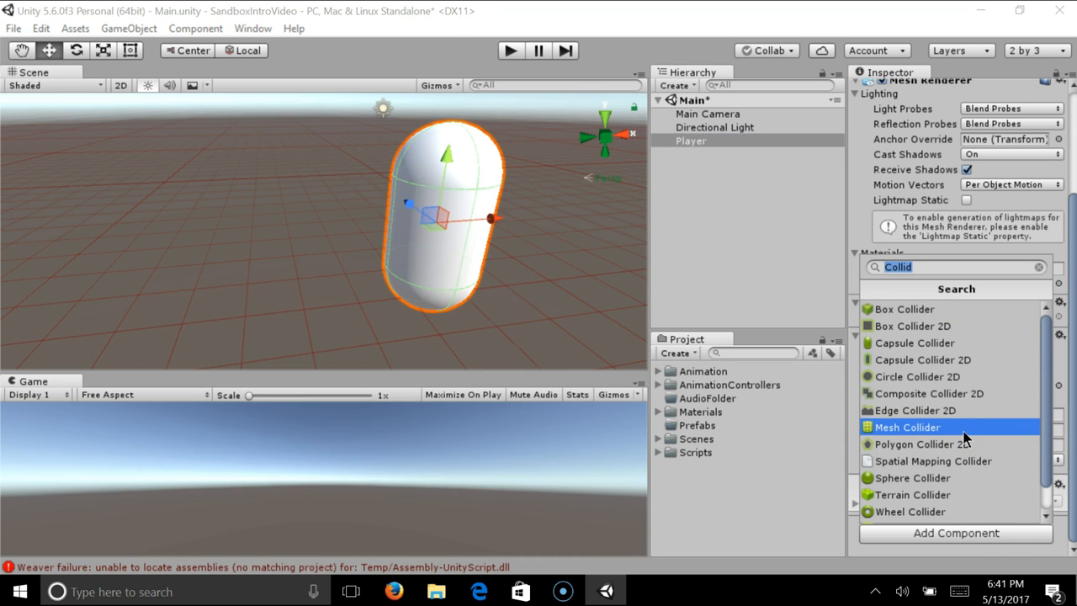
type("rigidb")
key("Return")
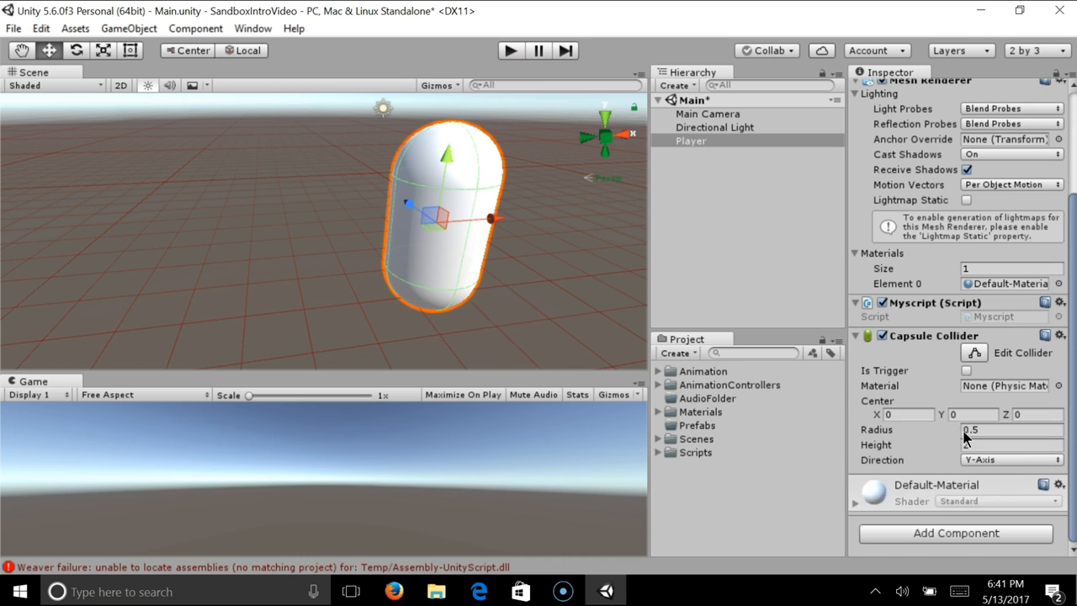
Examine the Player's Rigidbody settings, including its Constraints
scroll(982, 442, "down", 3)
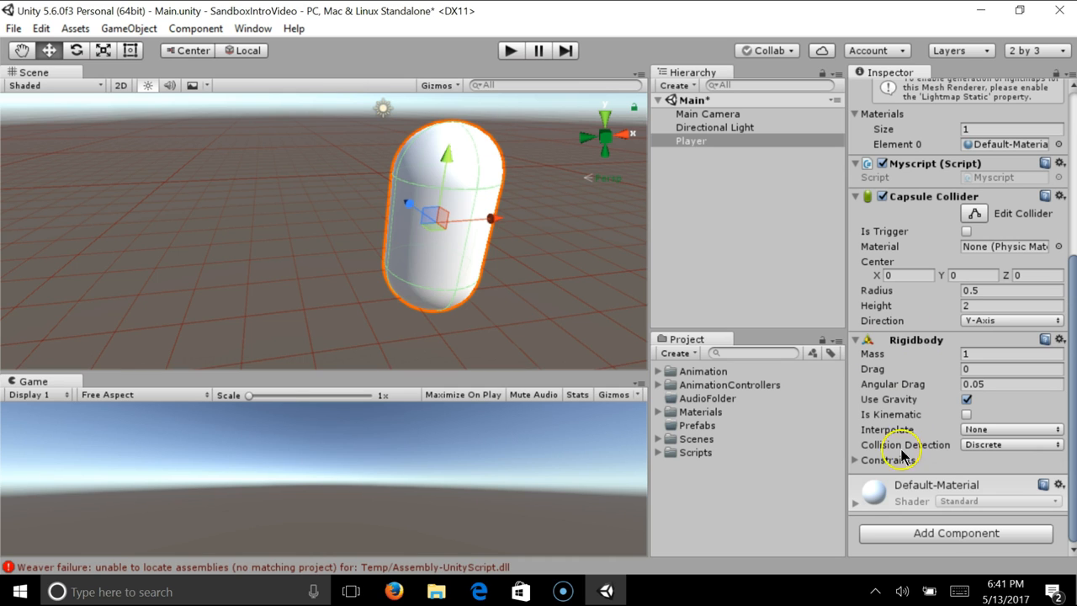
left_click(855, 462)
left_click(854, 461)
Collapse the Player's Rigidbody, Capsule Collider, Mesh Renderer, Myscript and Mesh Filter component details
left_click(854, 339)
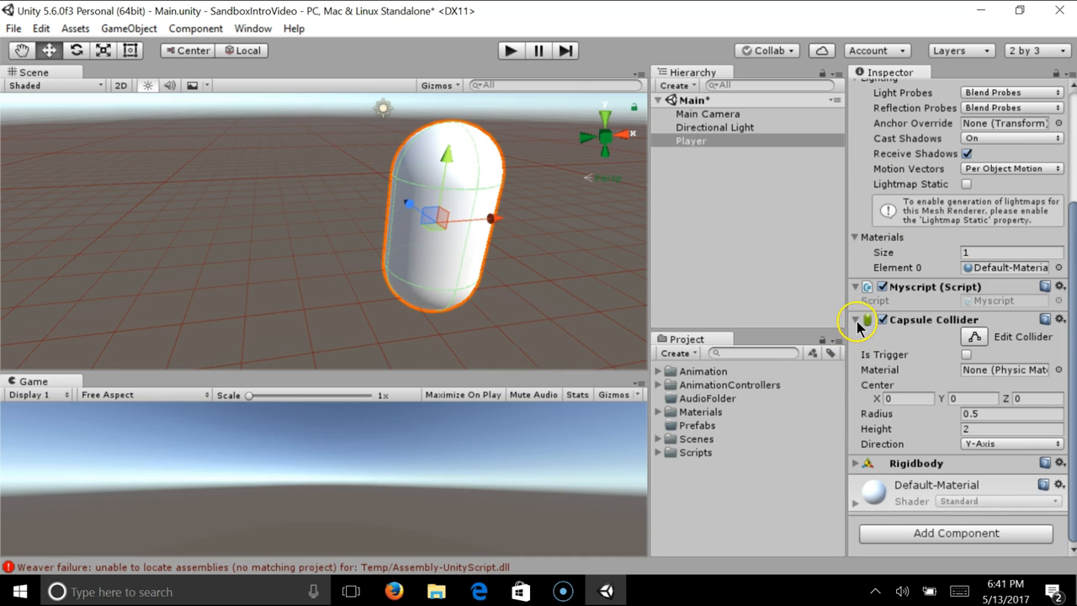
left_click(855, 464)
left_click(855, 464)
left_click(855, 320)
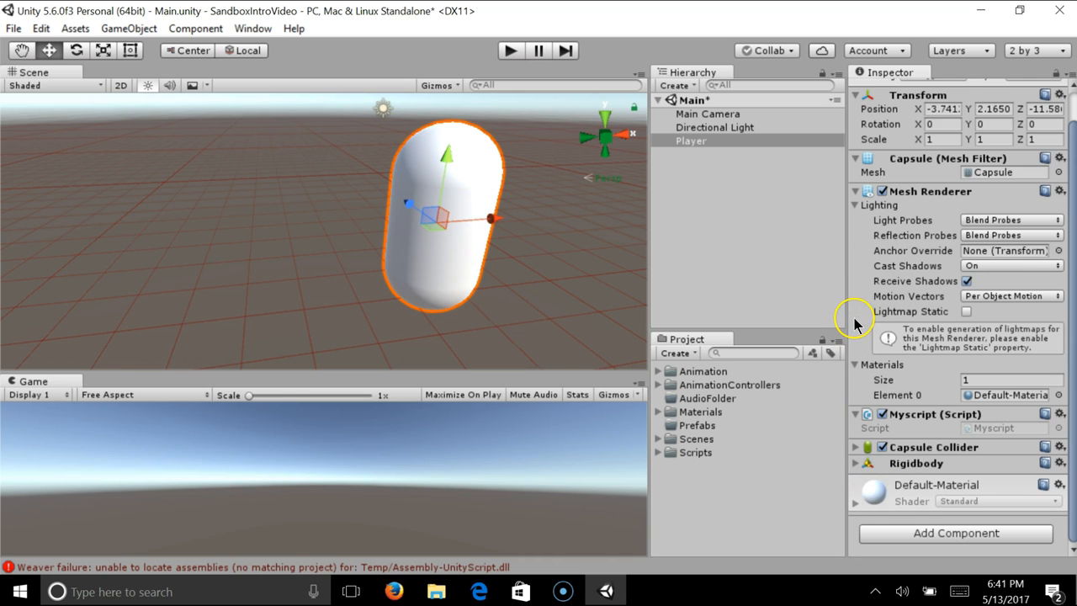
left_click(855, 364)
left_click(855, 235)
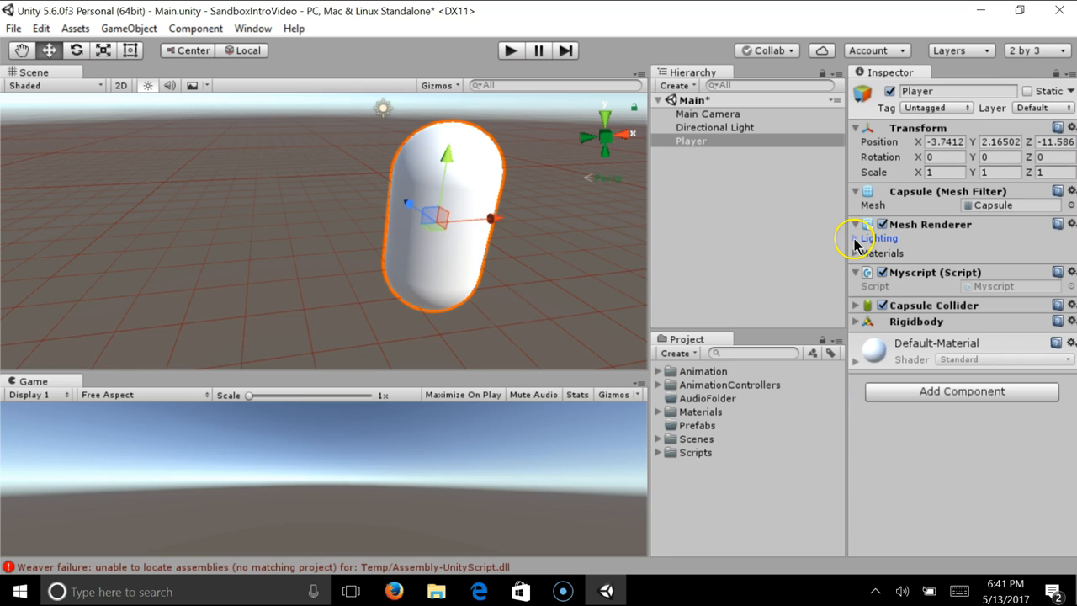
left_click(856, 224)
left_click(855, 240)
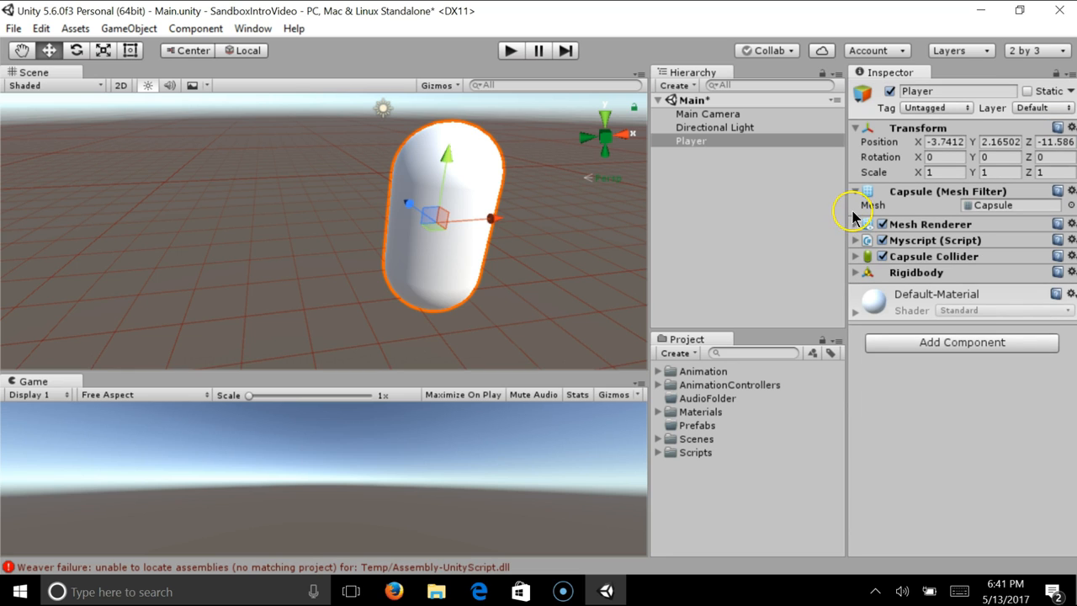
left_click(855, 192)
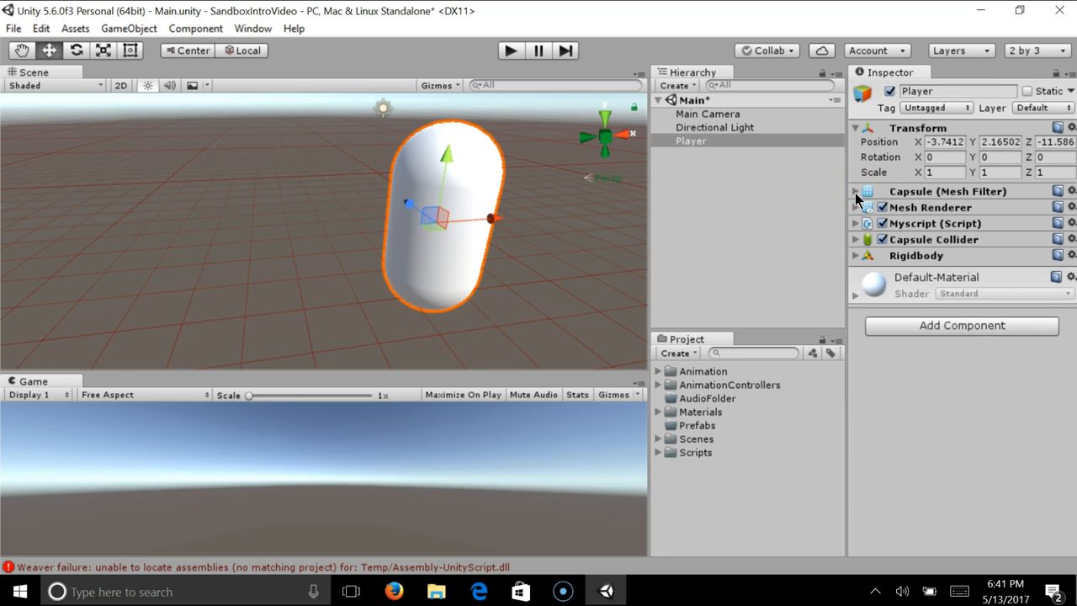
Save the Player object as a prefab in the Prefabs folder and select the prefab asset
left_click(712, 144)
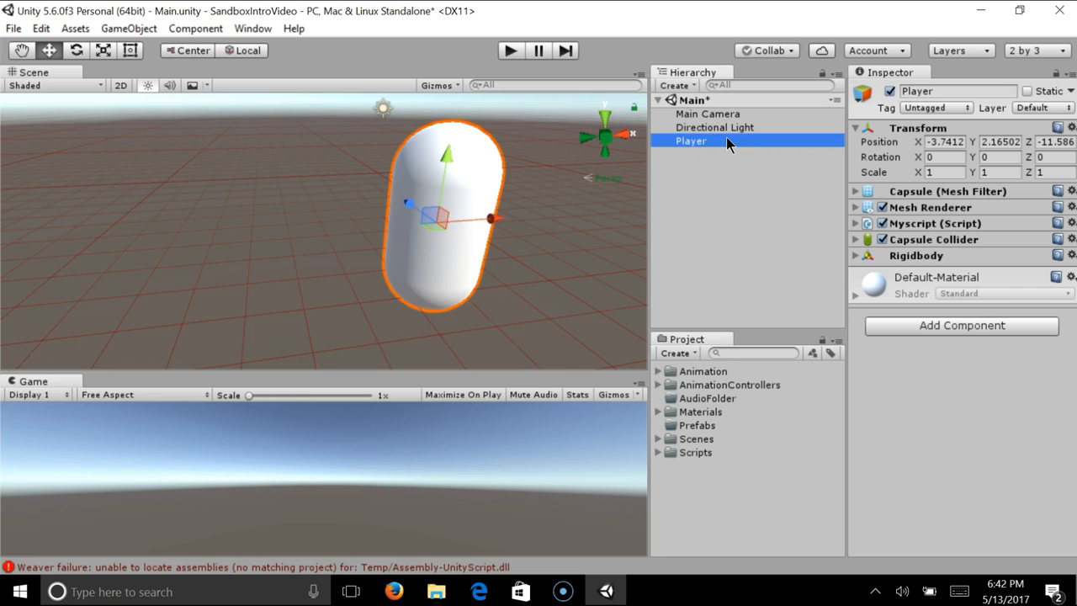
left_click_drag(720, 147, 700, 431)
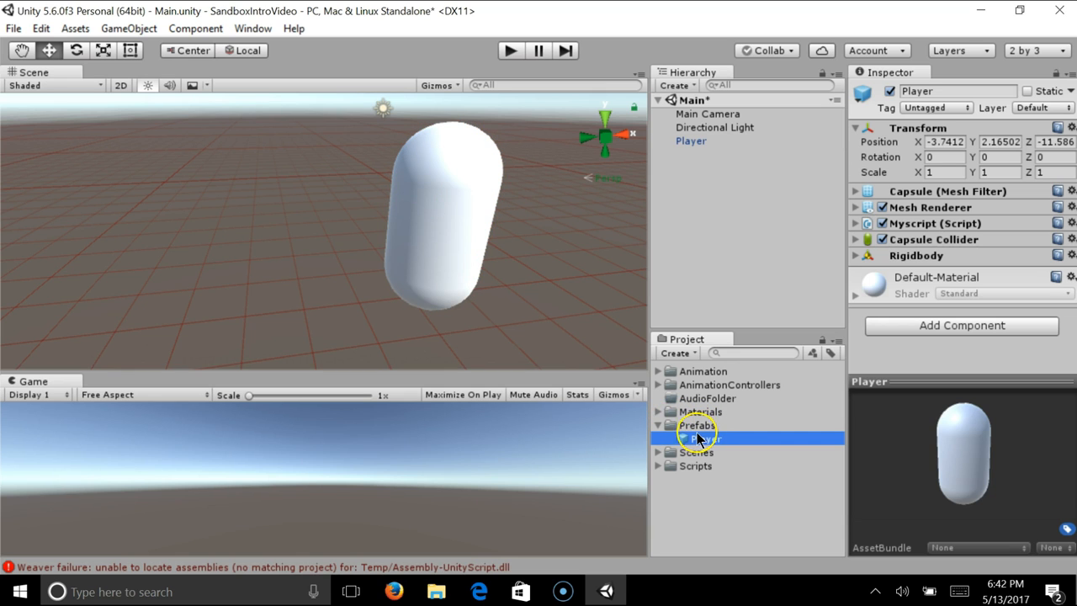
left_click(714, 427)
left_click(712, 437)
left_click_drag(457, 294, 435, 334, "alt")
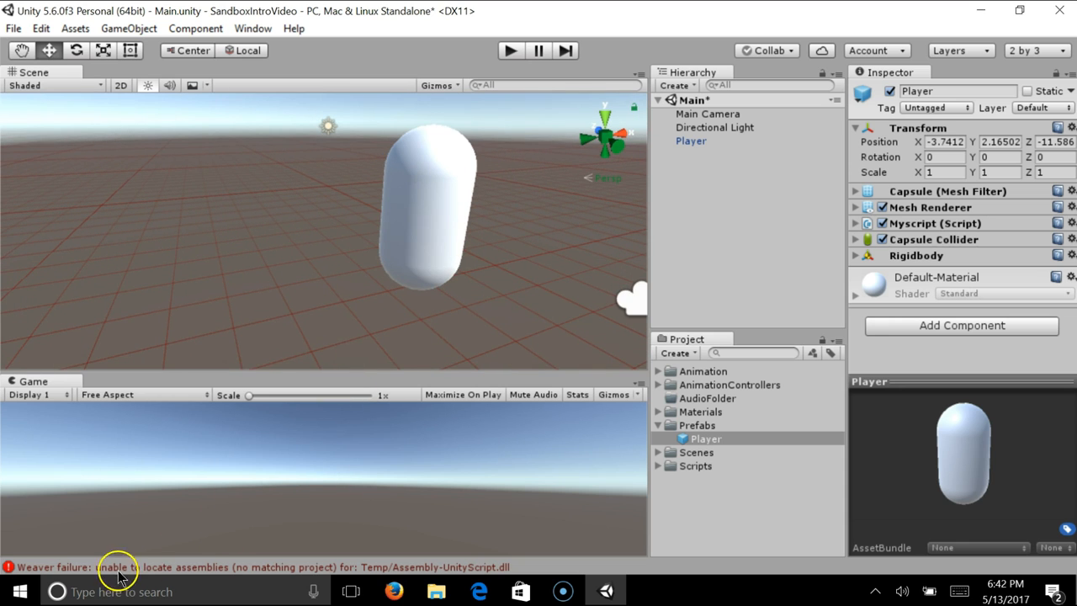
left_click(721, 431)
left_click(715, 439)
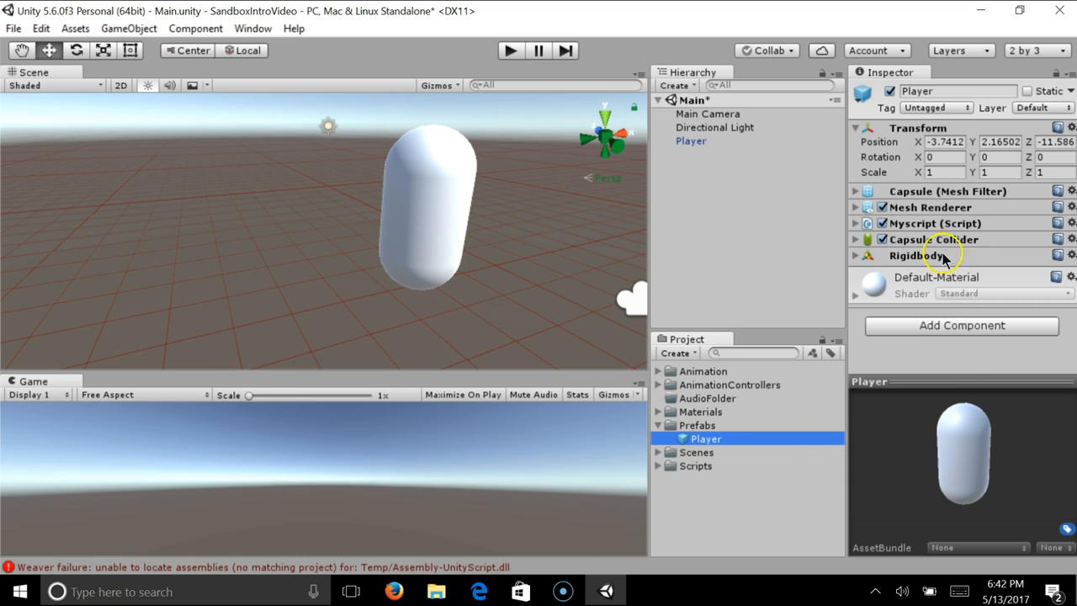
Place four instances of the Player prefab around the scene and select Player (2), followed by Player (3), in the hierarchy
scroll(595, 353, "down", 2)
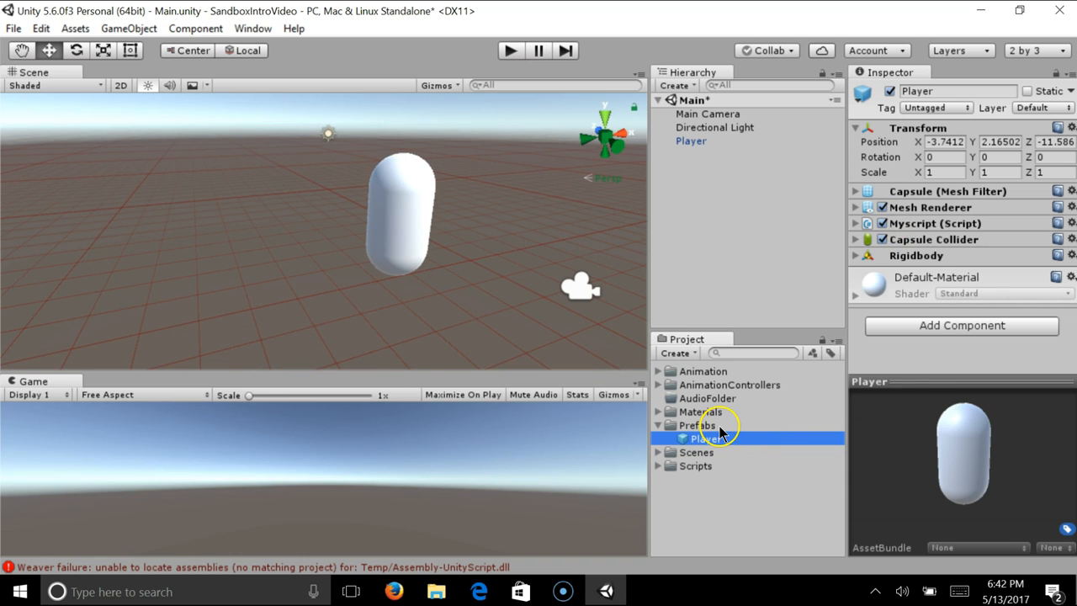
left_click_drag(724, 444, 303, 246)
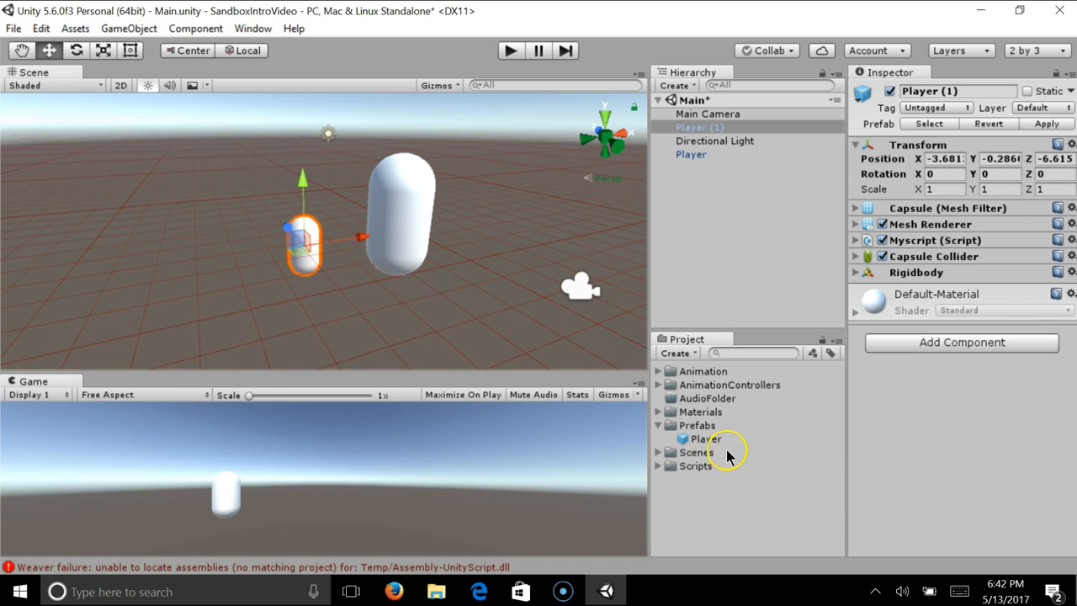
left_click_drag(552, 284, 513, 135)
left_click_drag(729, 435, 175, 130)
left_click_drag(704, 439, 123, 247)
left_click(695, 154)
left_click(704, 141)
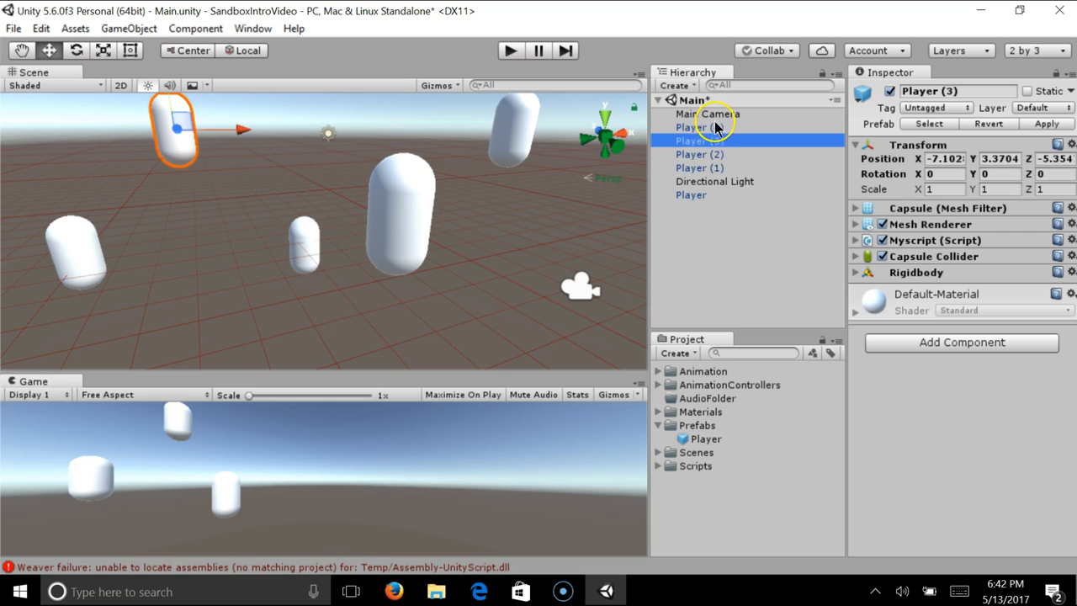
Look through the Player (4), Player (3), Player (2) and Player (1) instances by selecting them in turn
left_click(716, 127)
left_click(715, 141)
left_click(702, 155)
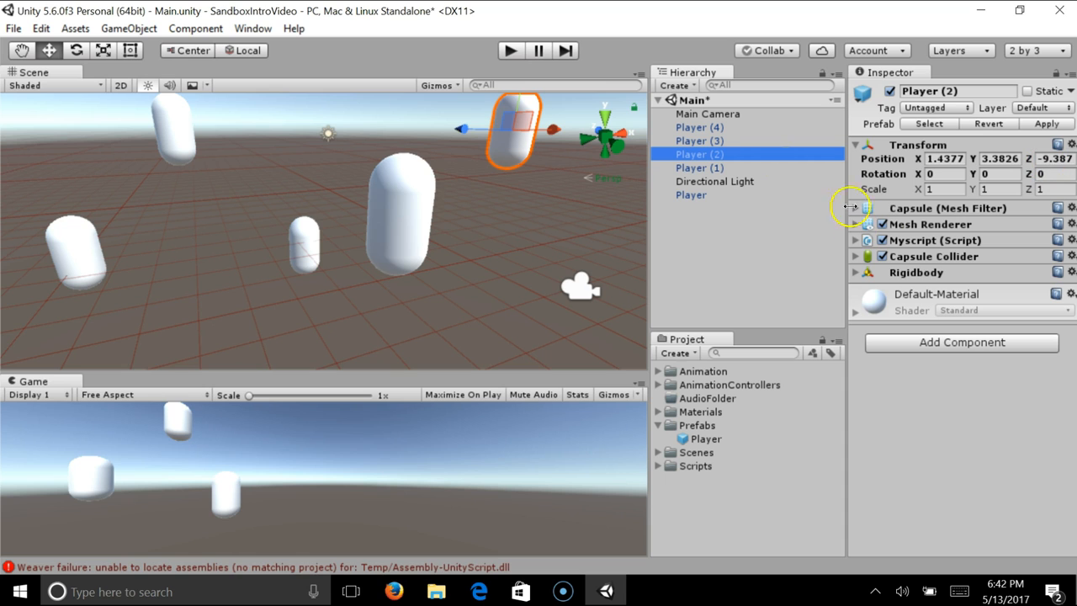
left_click(734, 170)
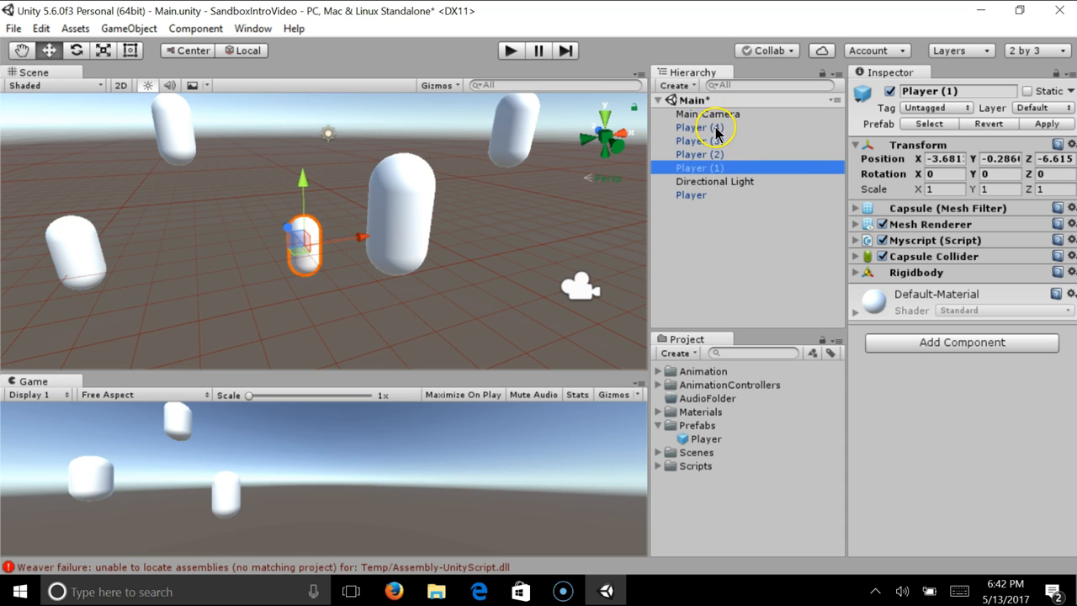
Delete the Player (1) to Player (4) instances together, keeping the original Player, and save the scene
left_click(716, 127)
left_click(716, 140, "ctrl")
left_click(714, 155, "ctrl")
left_click(709, 168, "ctrl")
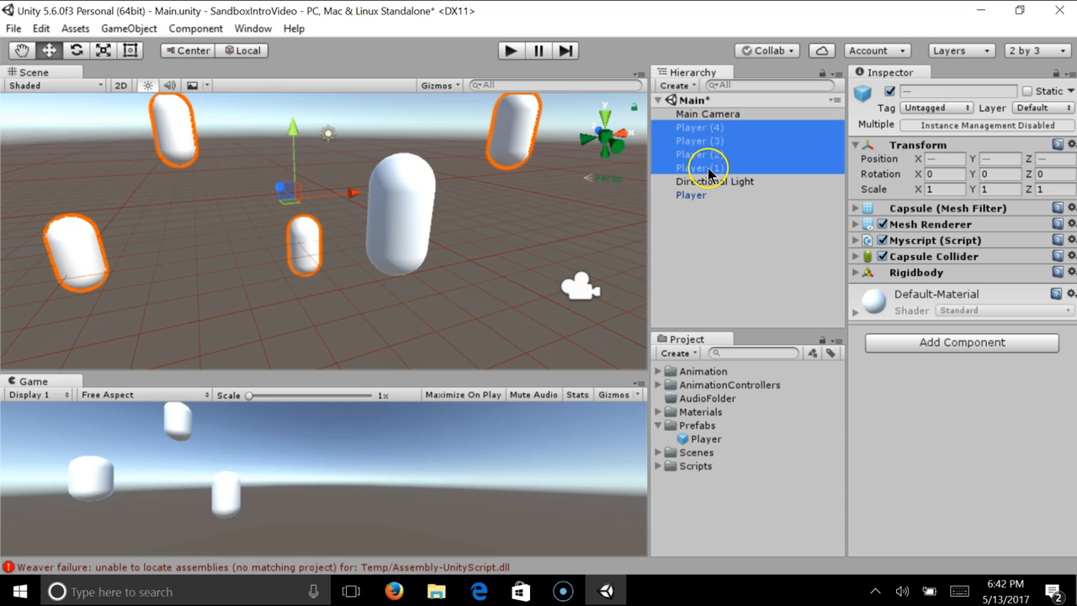
key("Delete")
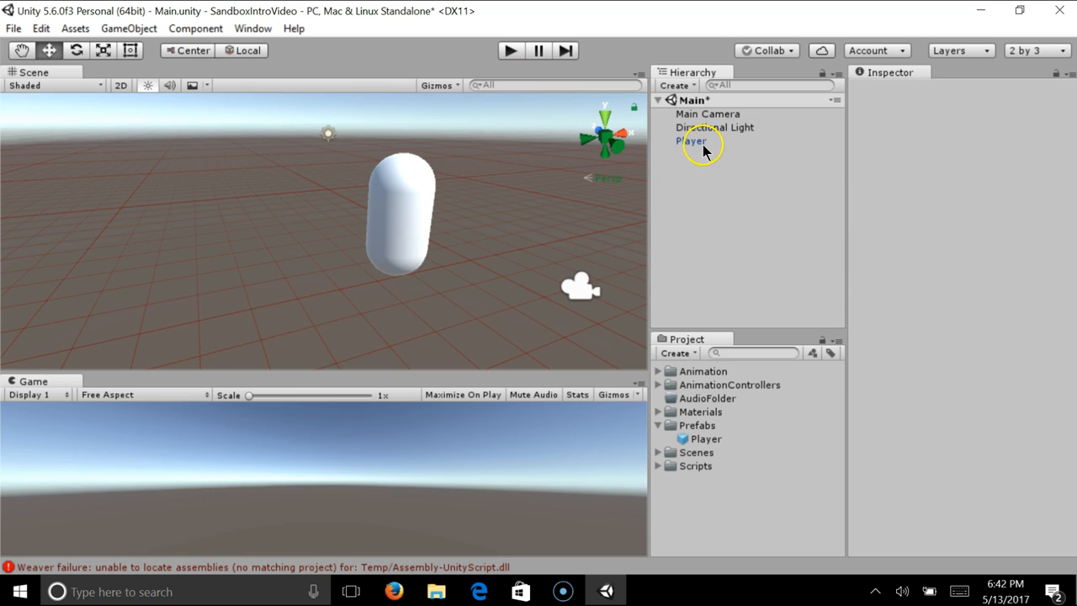
key("ctrl+s")
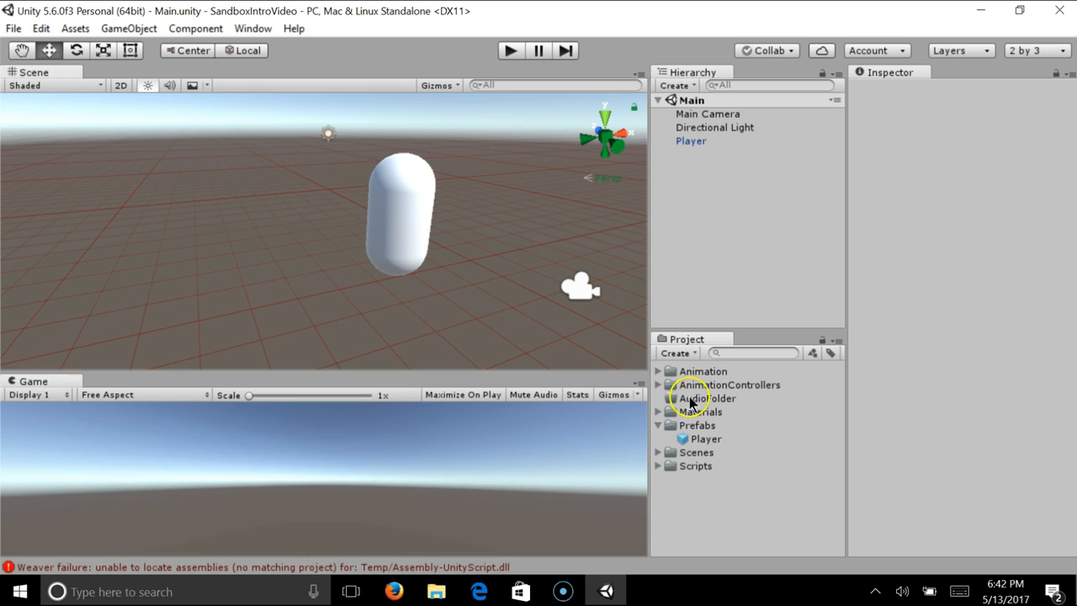
Create two new asset folders in the project, named Textures and UI
right_click(684, 512)
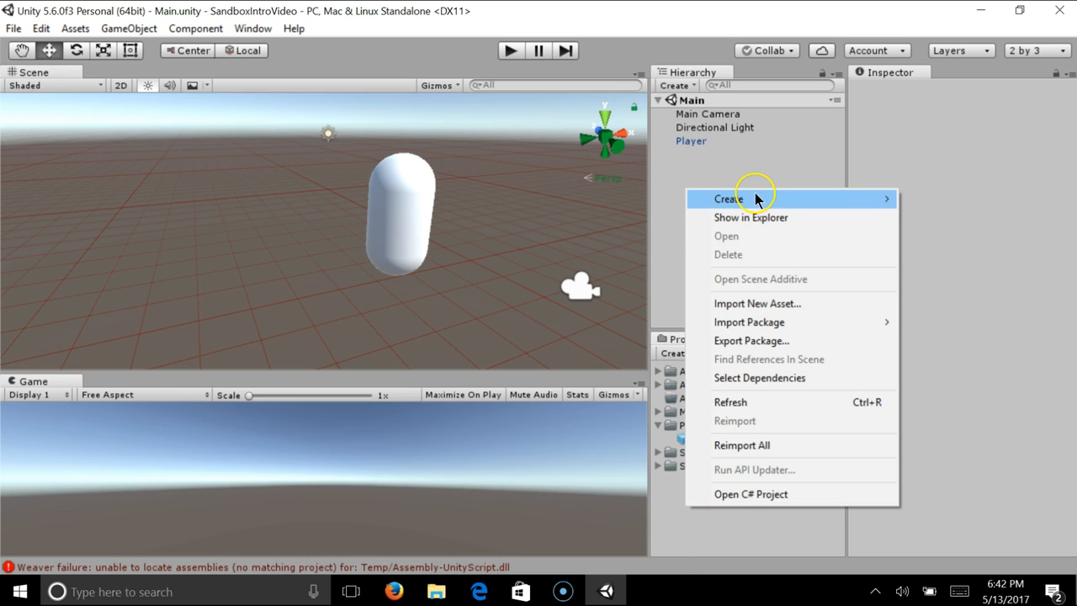
mouse_move(757, 199)
left_click(597, 155)
type("T")
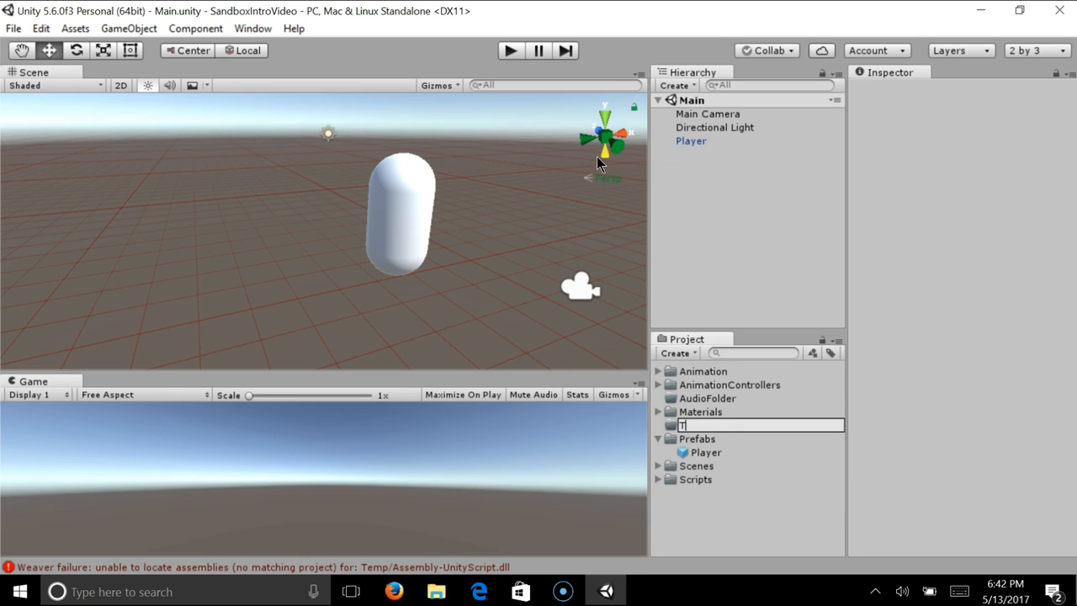
type("extures")
key("Return")
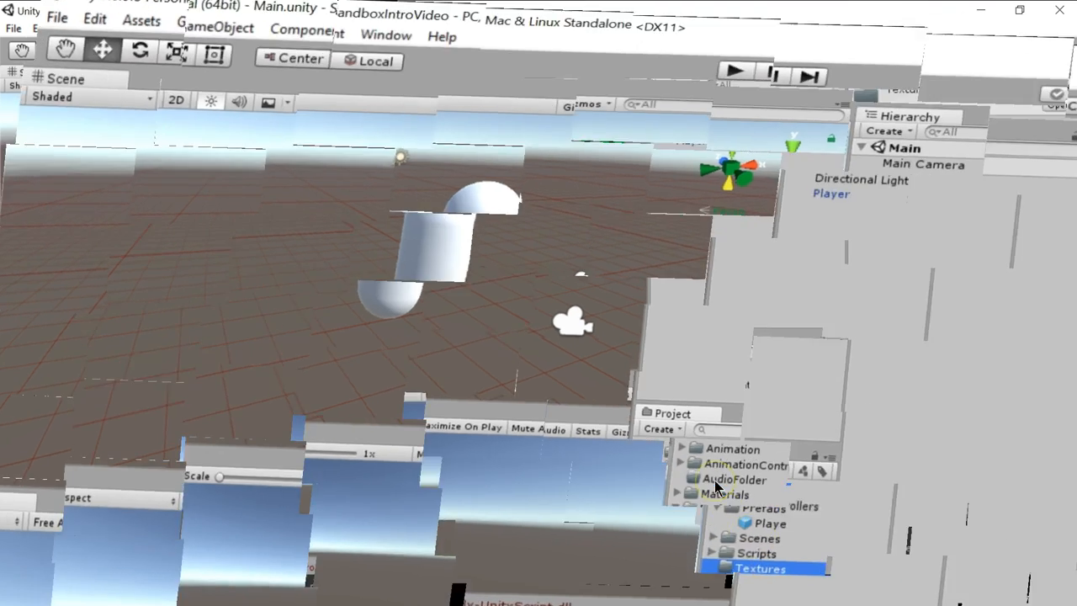
right_click(715, 486)
mouse_move(787, 178)
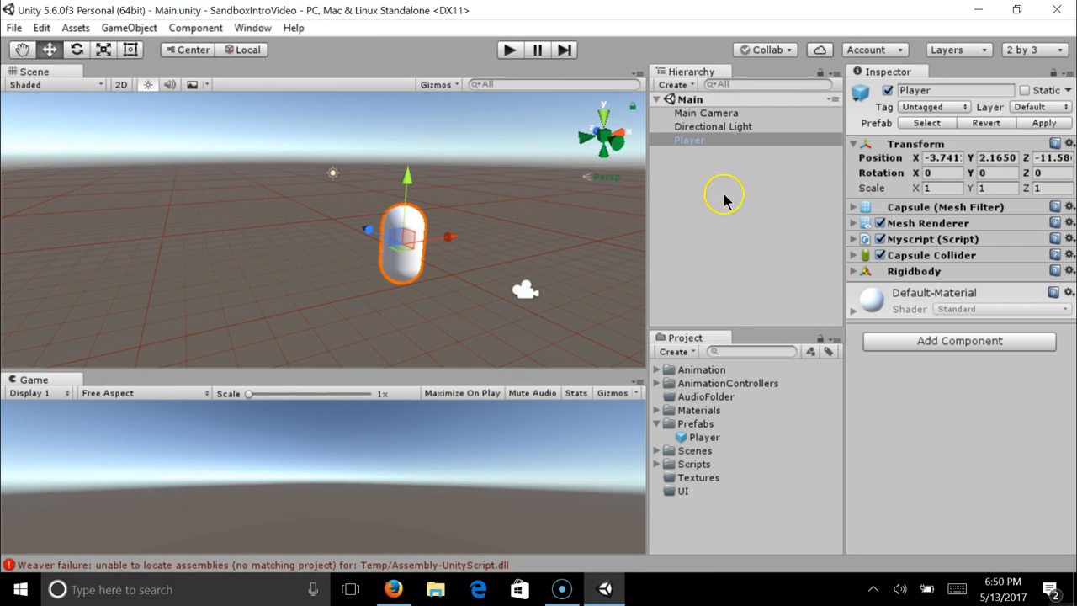
Review the Player, Directional Light and Main Camera objects one by one, and clear the selection
left_click(722, 140)
left_click(714, 127)
left_click(699, 112)
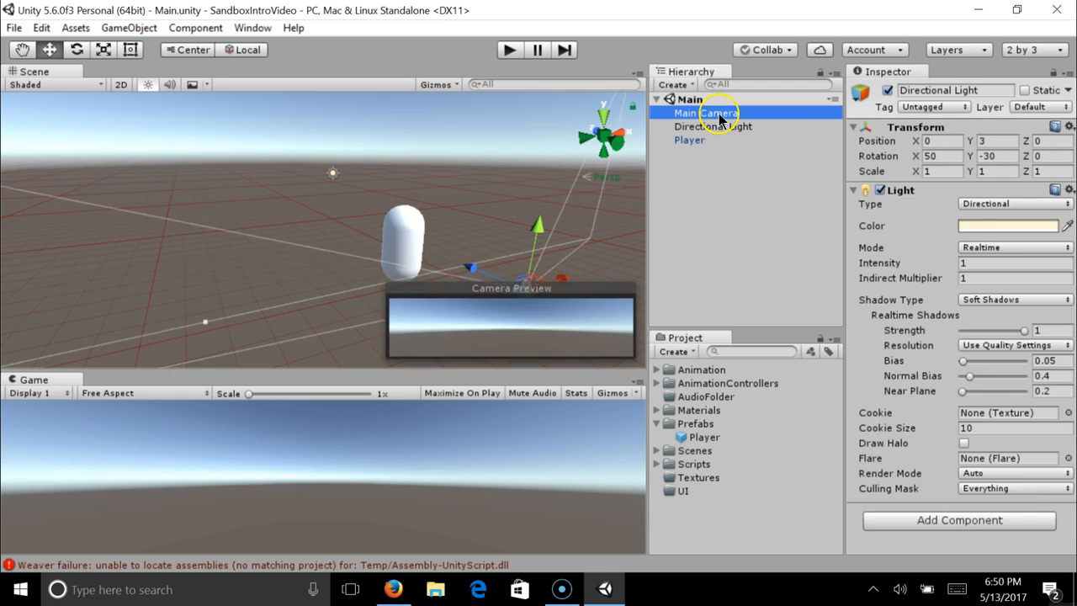
left_click(711, 141)
left_click(734, 206)
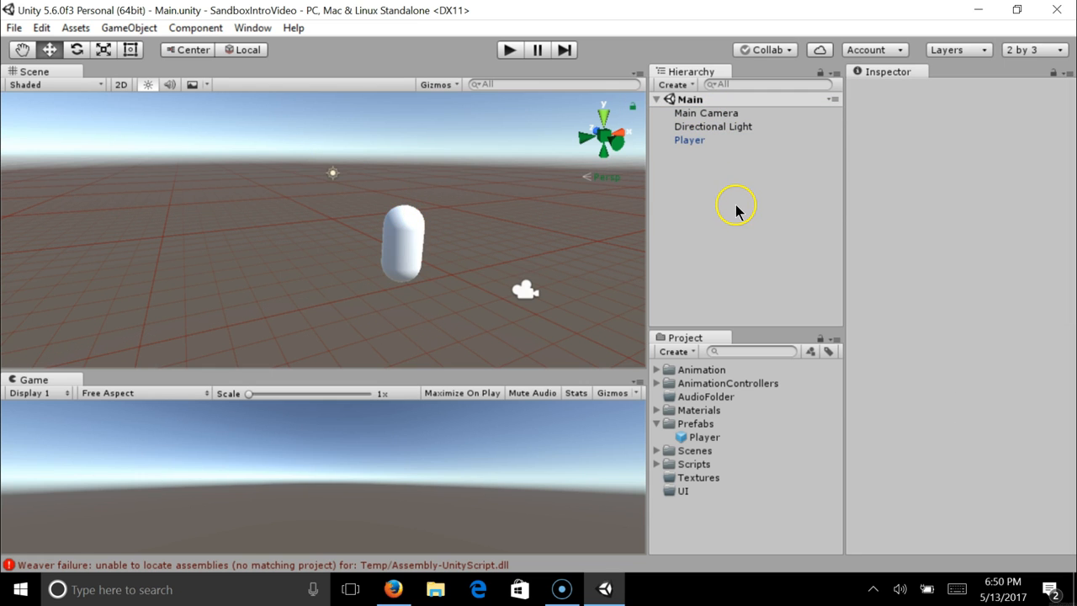
Examine the context options available for the Player object, including those for creating child objects, without applying any
left_click(707, 140)
right_click(706, 140)
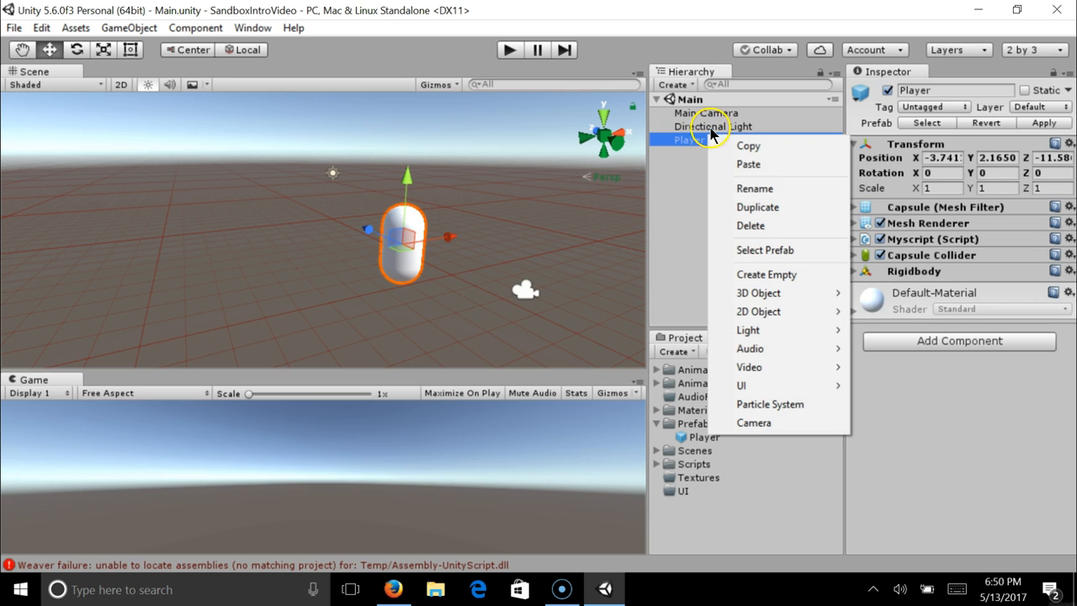
left_click(693, 143)
left_click(712, 192)
left_click(702, 140)
right_click(706, 141)
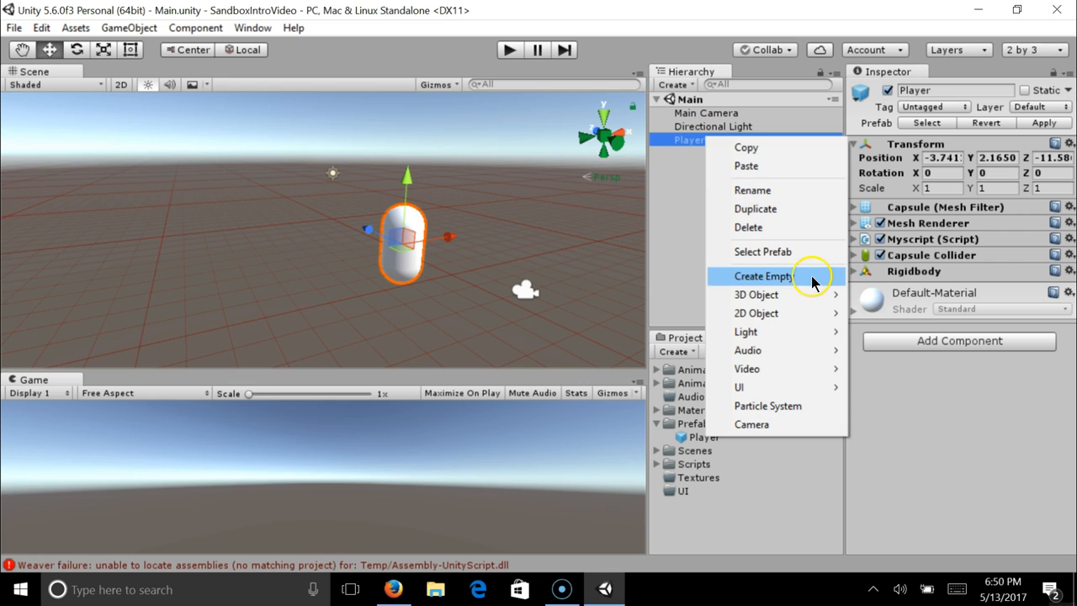
left_click(680, 201)
Make the Main Camera a child of the Player object in the hierarchy
left_click(698, 126)
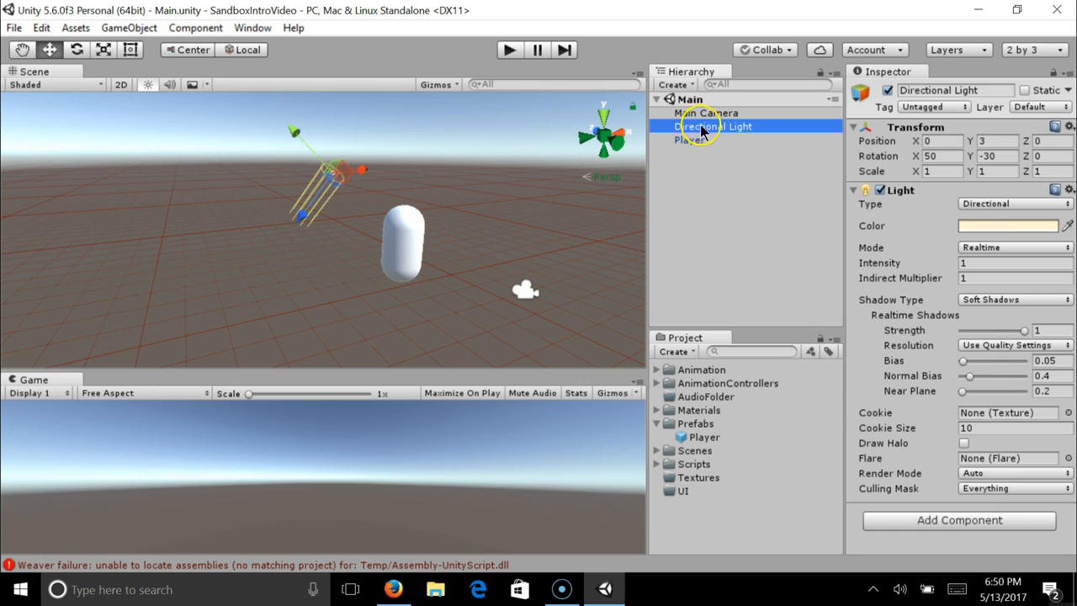
left_click(705, 140)
left_click_drag(705, 112, 714, 147)
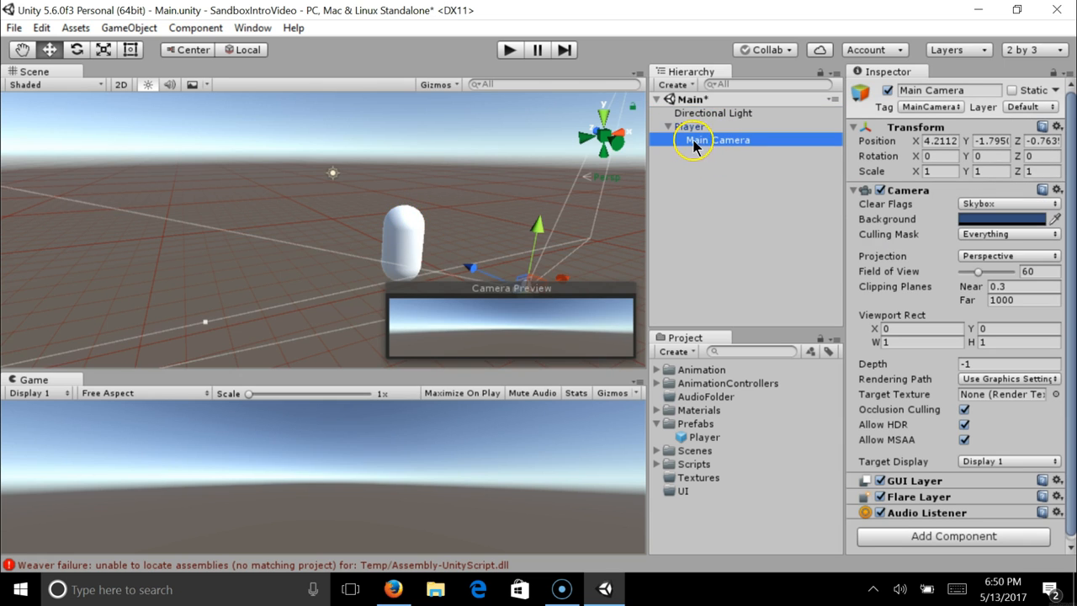
Inspect the parent-child structure of Player and Main Camera by collapsing and re-expanding the Player
left_click(700, 127)
left_click(714, 140)
left_click(682, 130)
left_click(670, 126)
left_click(670, 126)
Reset the Main Camera's Transform so it sits at the Player's origin
left_click(714, 140)
left_click(1058, 127)
left_click(1052, 147)
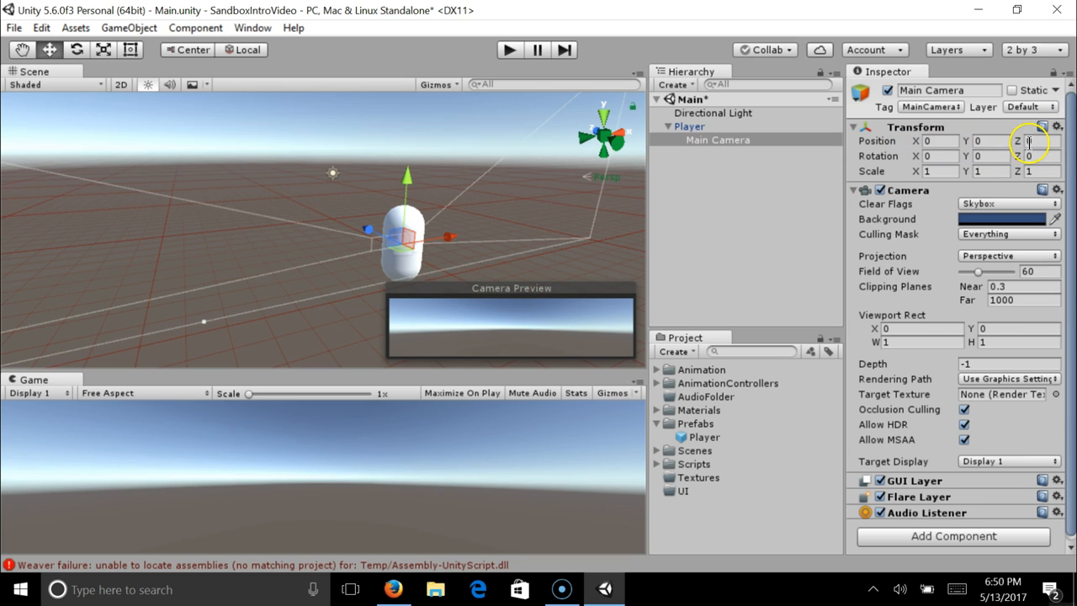
Compare the Player's Transform with that of its child Main Camera and view the pair in the scene
left_click(707, 128)
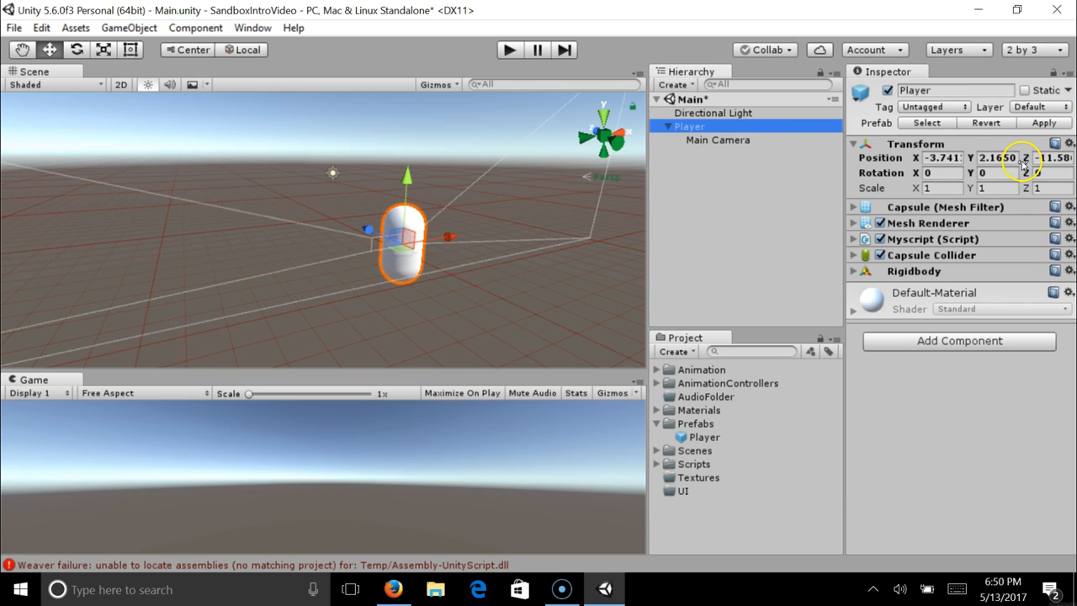
left_click(766, 140)
left_click(720, 131)
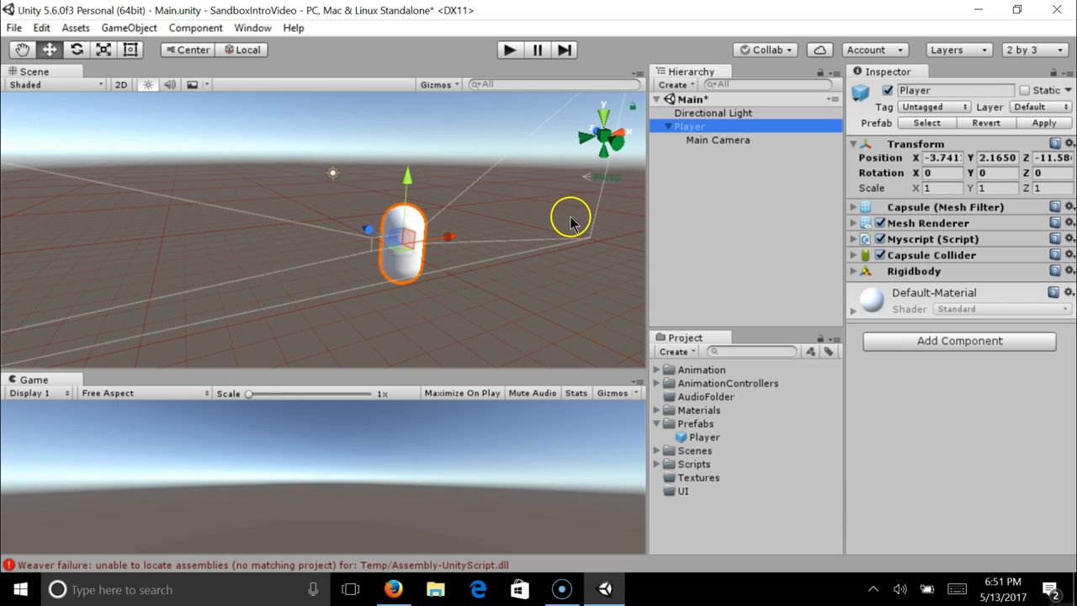
right_click_drag(555, 219, 585, 220)
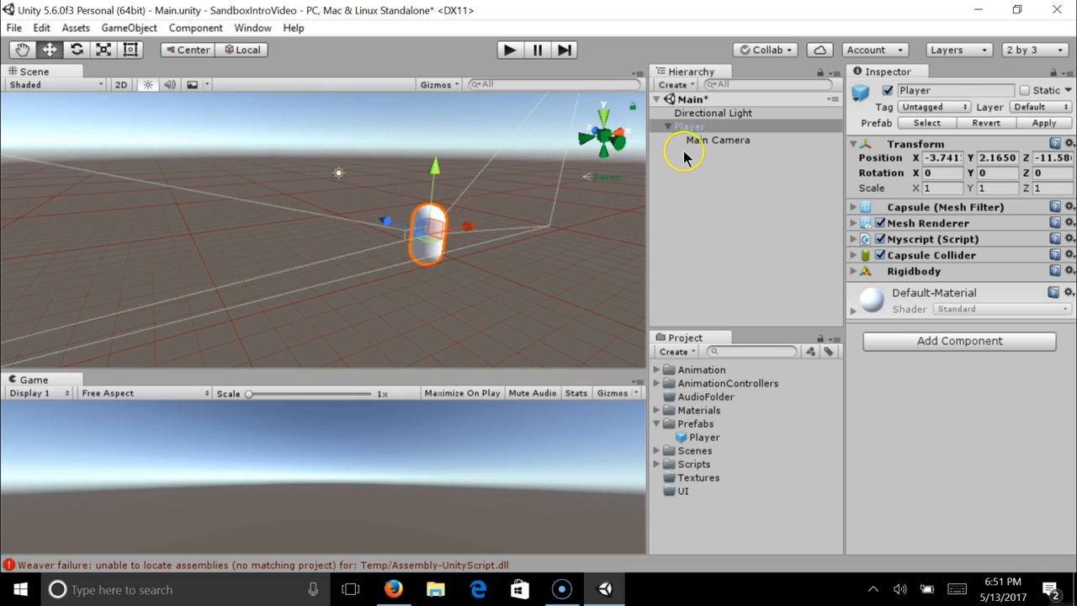
Set the Main Camera's Y position to 5 after trying and clearing an X position of 5
left_click(714, 141)
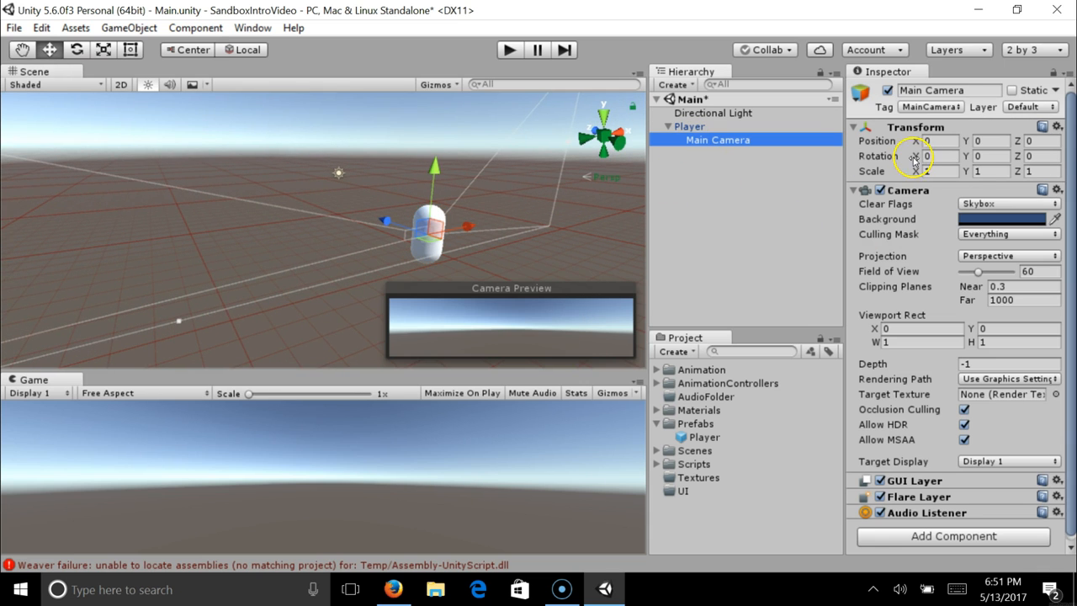
left_click(932, 140)
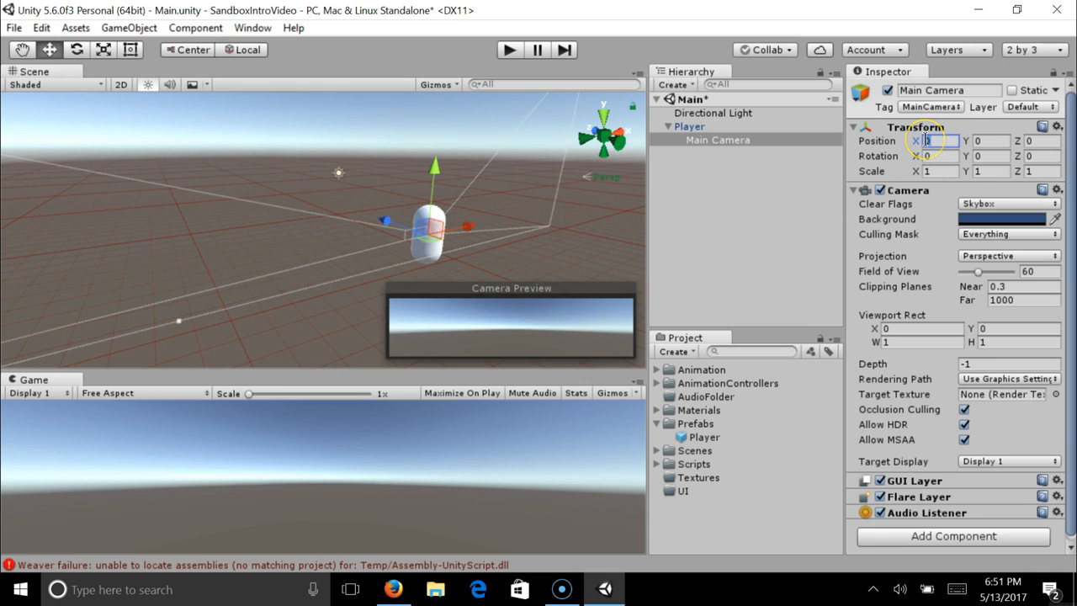
type("5")
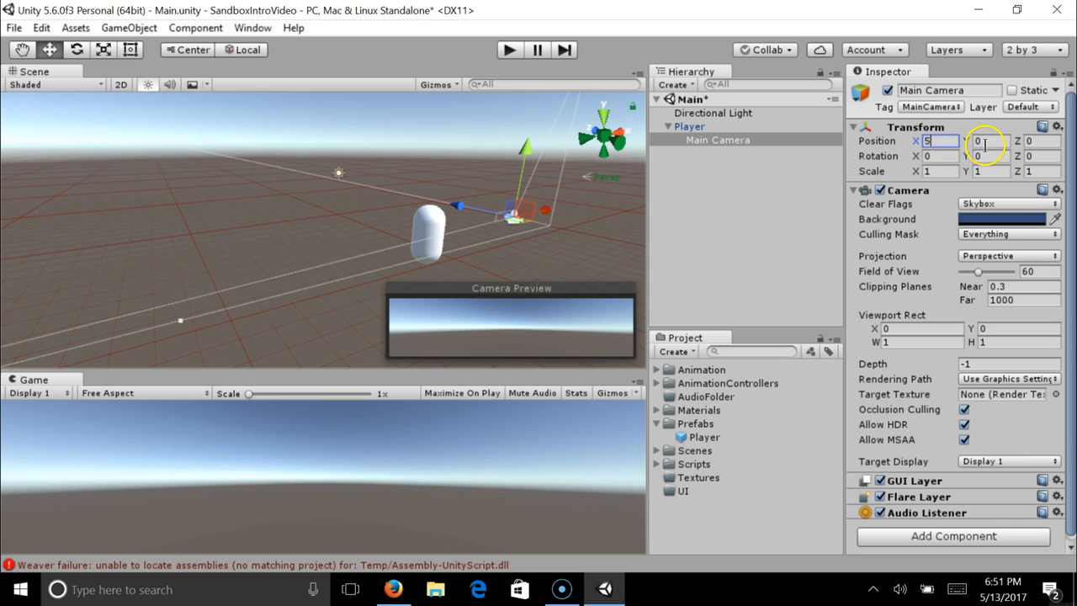
key("BackSpace")
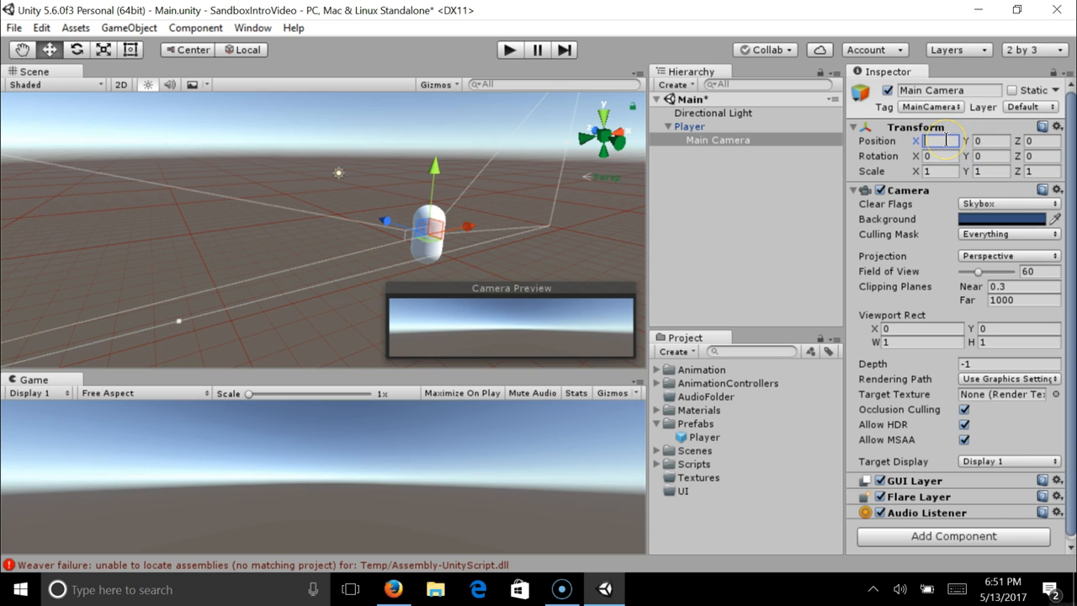
left_click(987, 140)
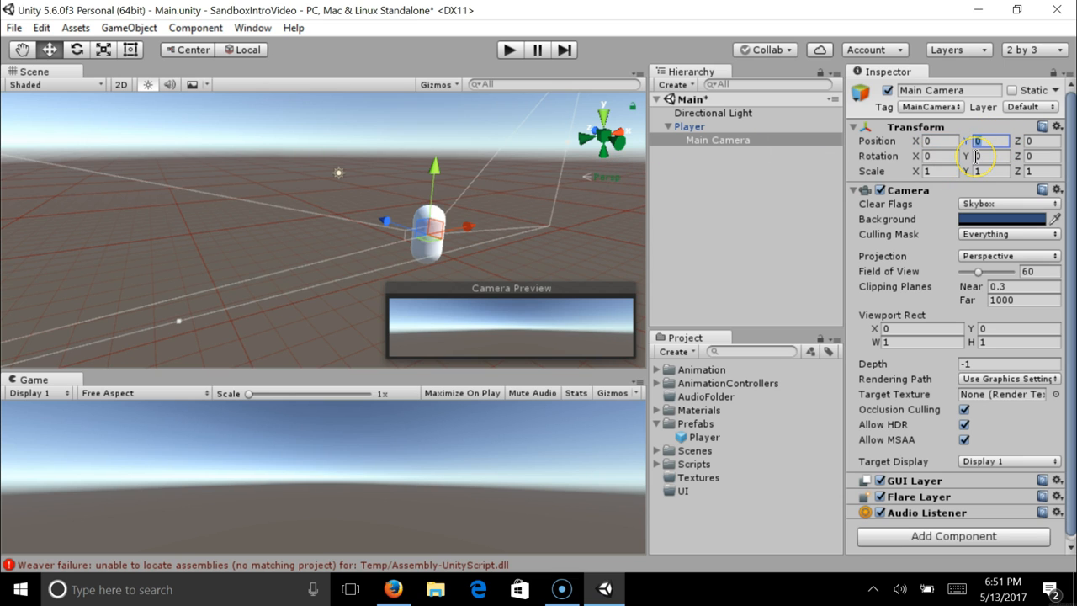
type("5")
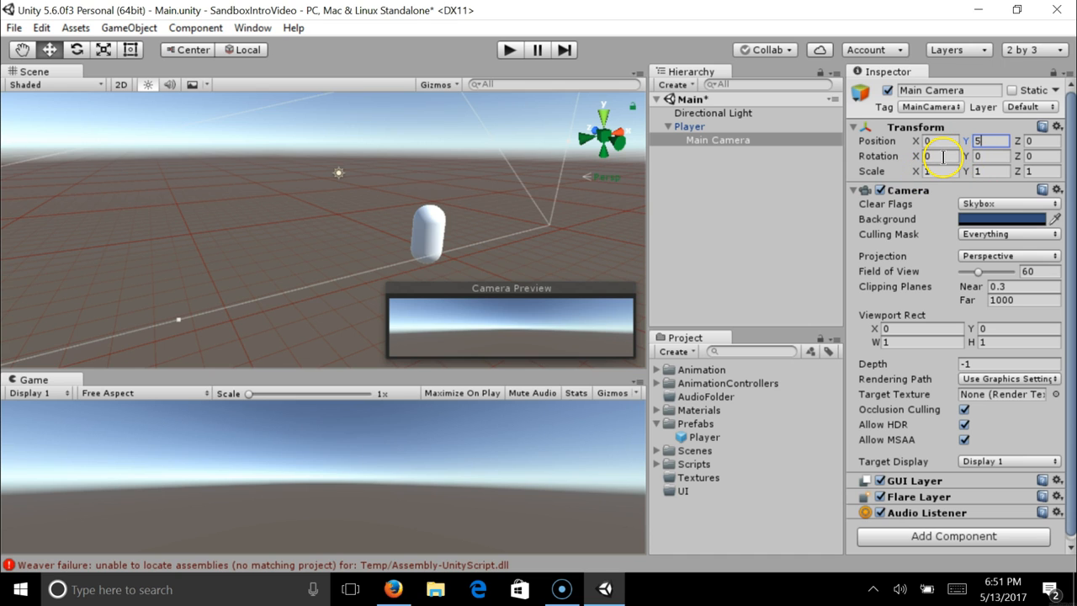
Set the Main Camera's X rotation to 20 after trying -90 and 30, and set its Z position to -10
left_click(941, 158)
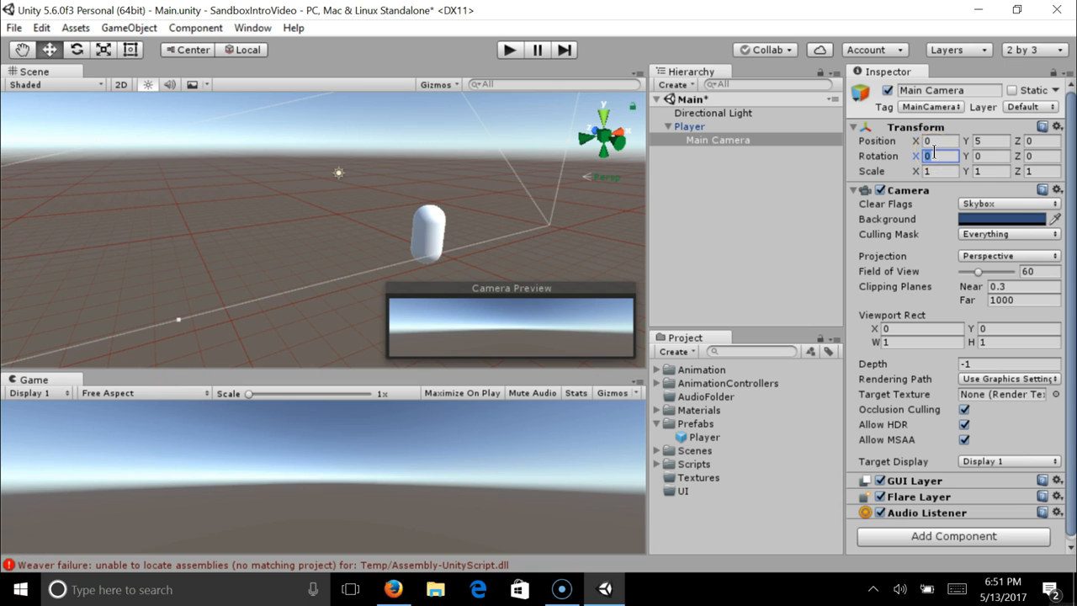
type("90")
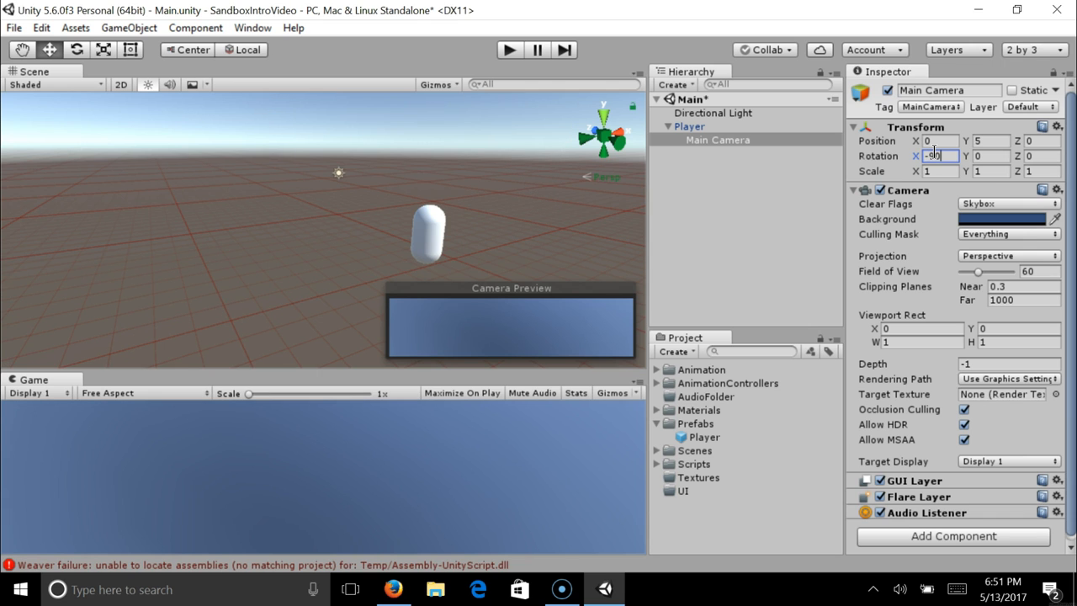
key("BackSpace")
key("BackSpace")
key("BackSpace")
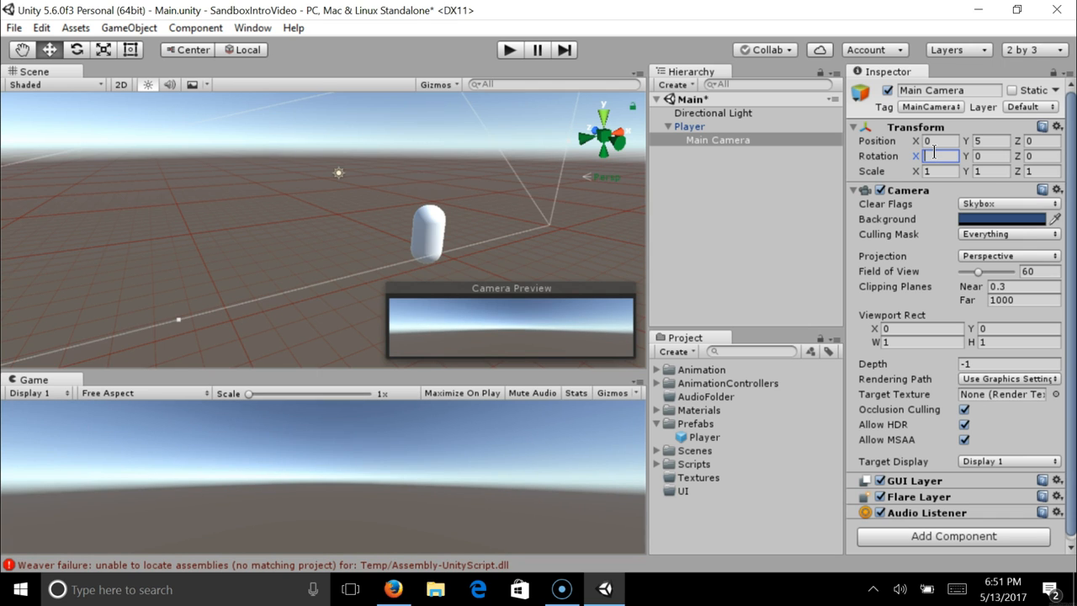
type("30")
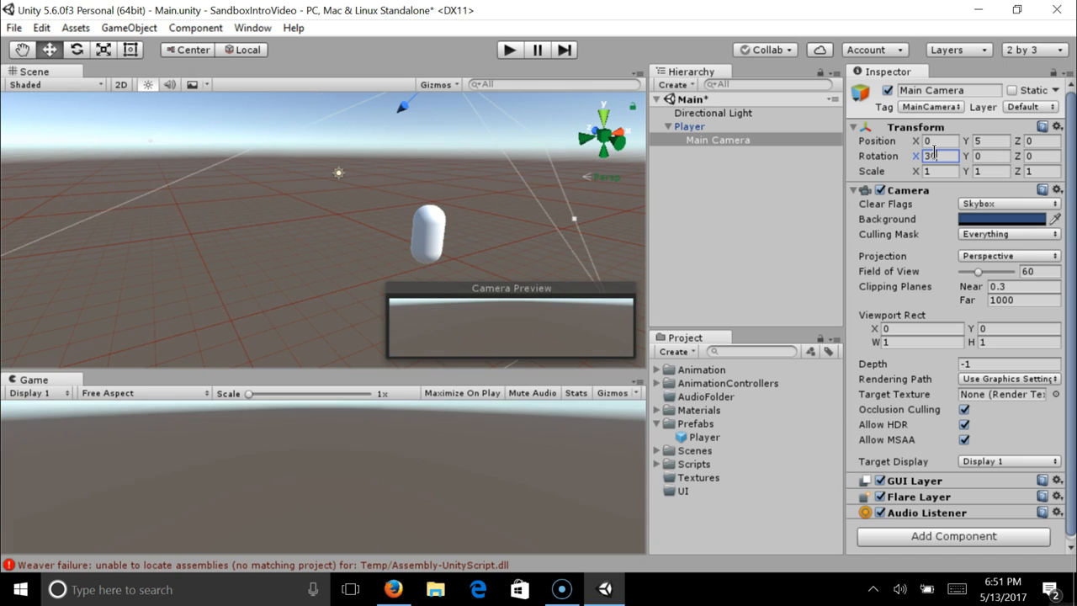
key("BackSpace")
key("BackSpace")
type("20")
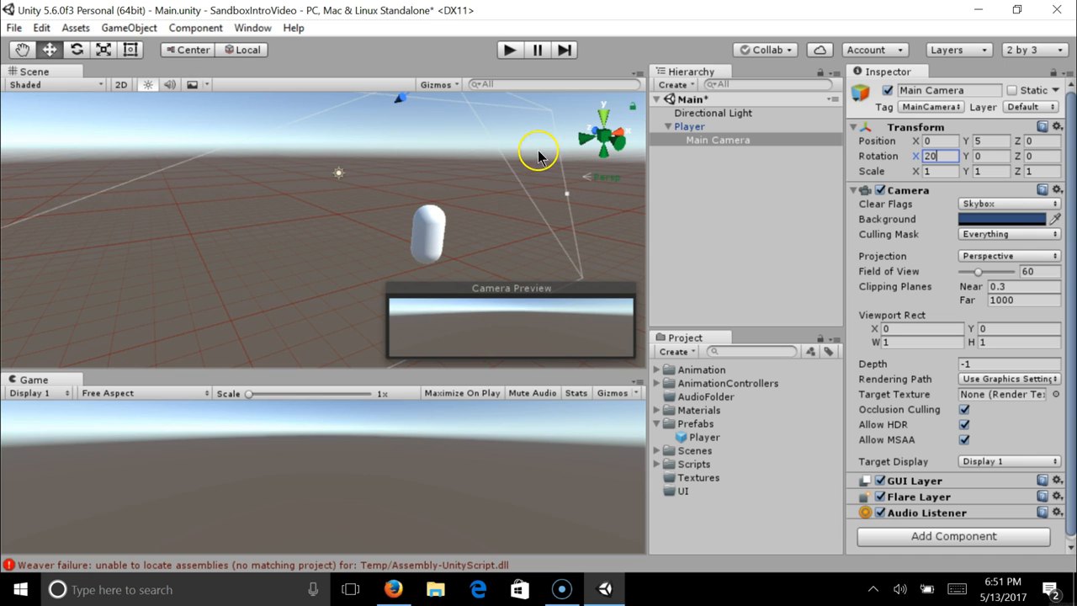
left_click(1035, 141)
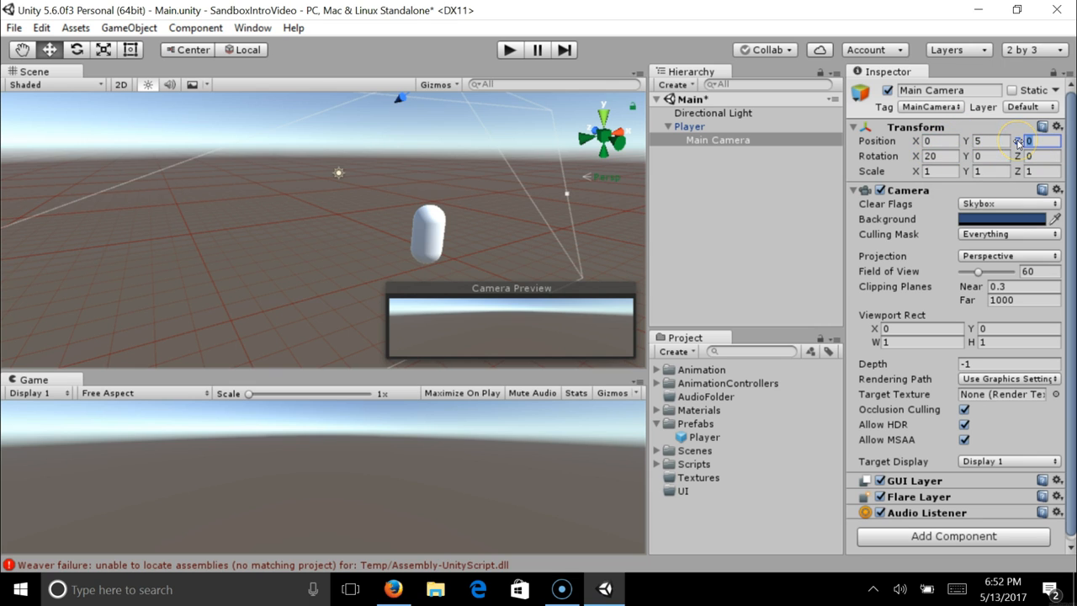
type("-10")
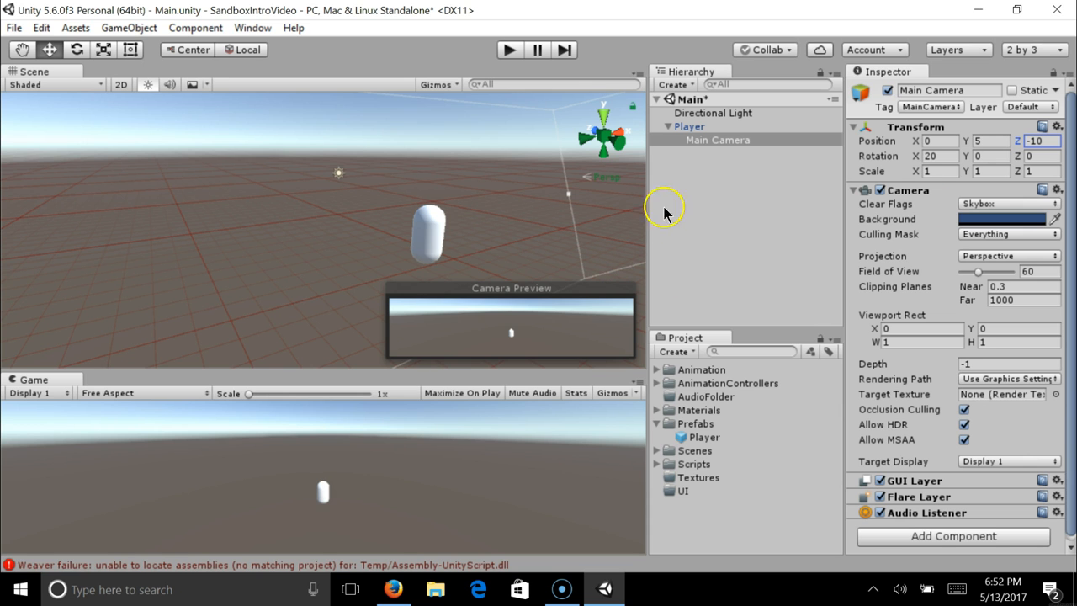
Compare the Player and its child Main Camera by alternating the selection between them
left_click(718, 127)
left_click(718, 140)
left_click(718, 126)
left_click(718, 140)
left_click(718, 126)
left_click(729, 139)
left_click(719, 127)
left_click(724, 140)
Select the Player and examine it from different angles in the scene, alongside the camera's game view
left_click(715, 128)
right_click_drag(479, 247, 505, 240)
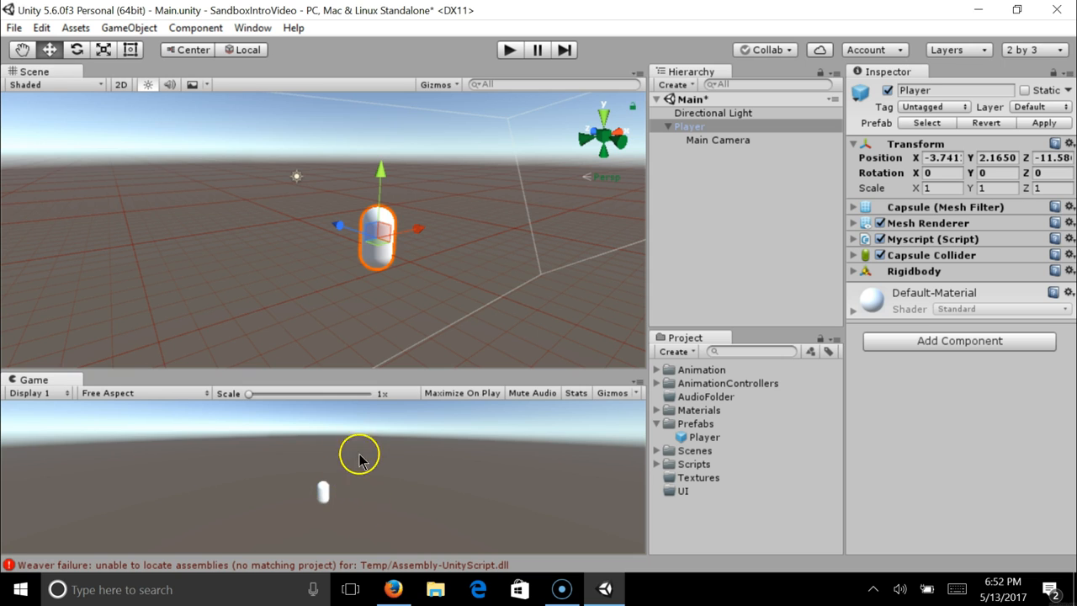
left_click(329, 490)
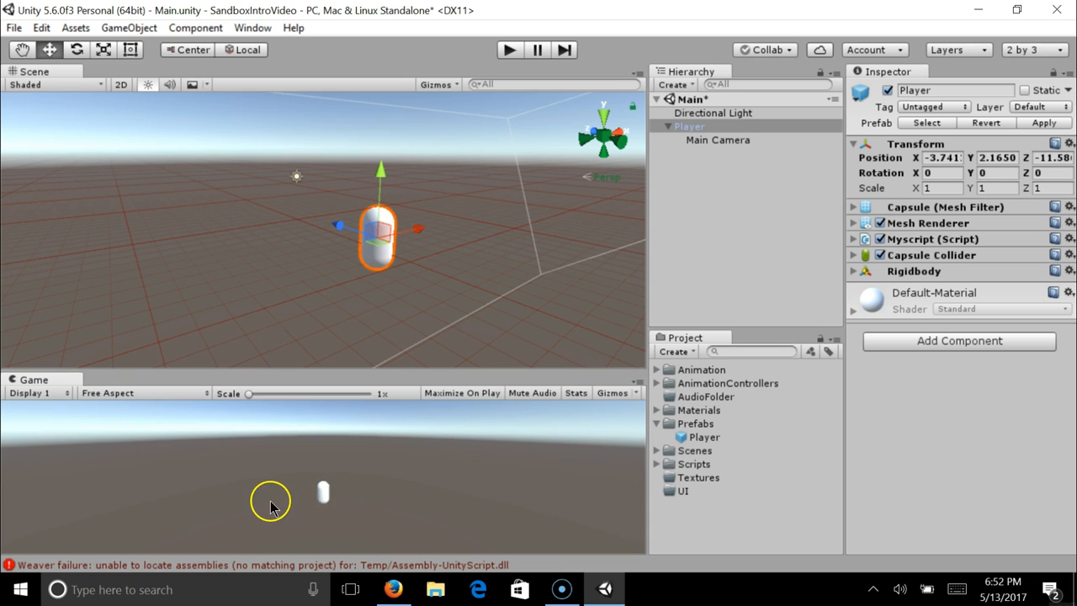
key("alt")
left_click_drag(424, 270, 358, 286, "alt")
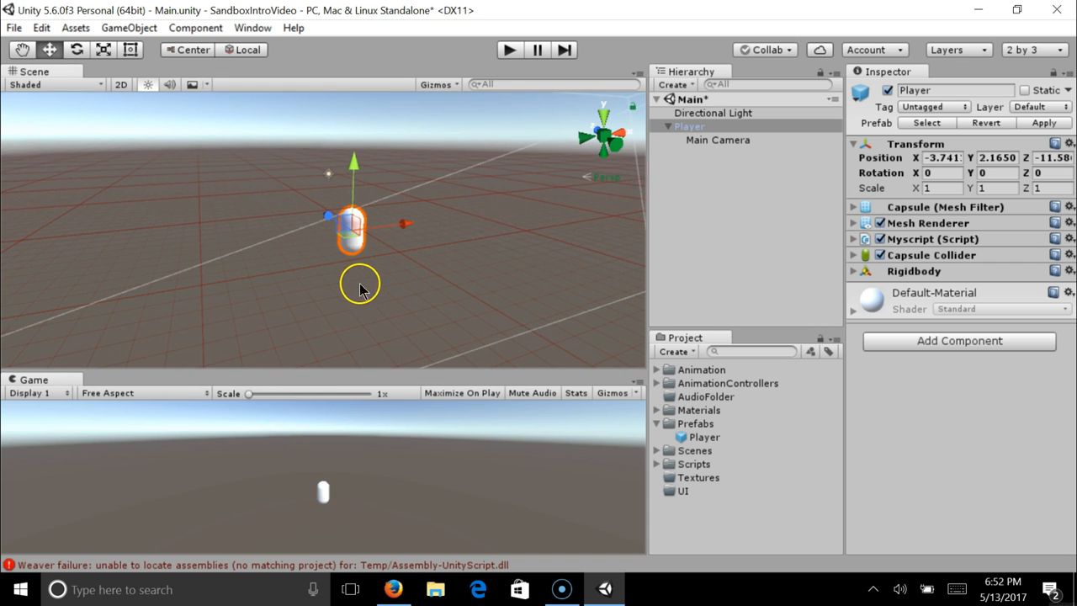
left_click(703, 142)
left_click(691, 127)
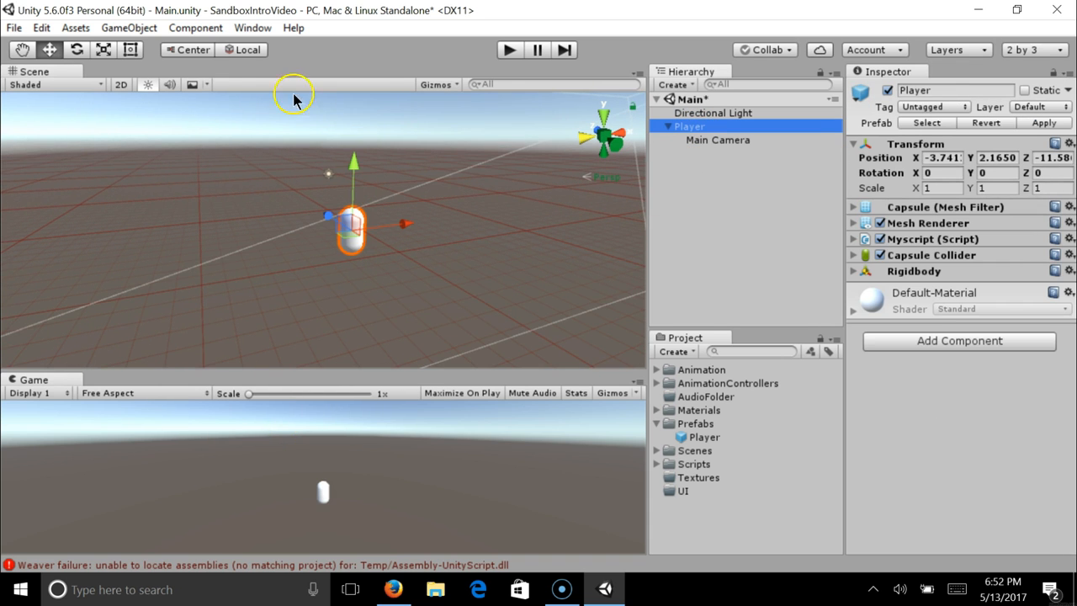
left_click(129, 28)
mouse_move(92, 161)
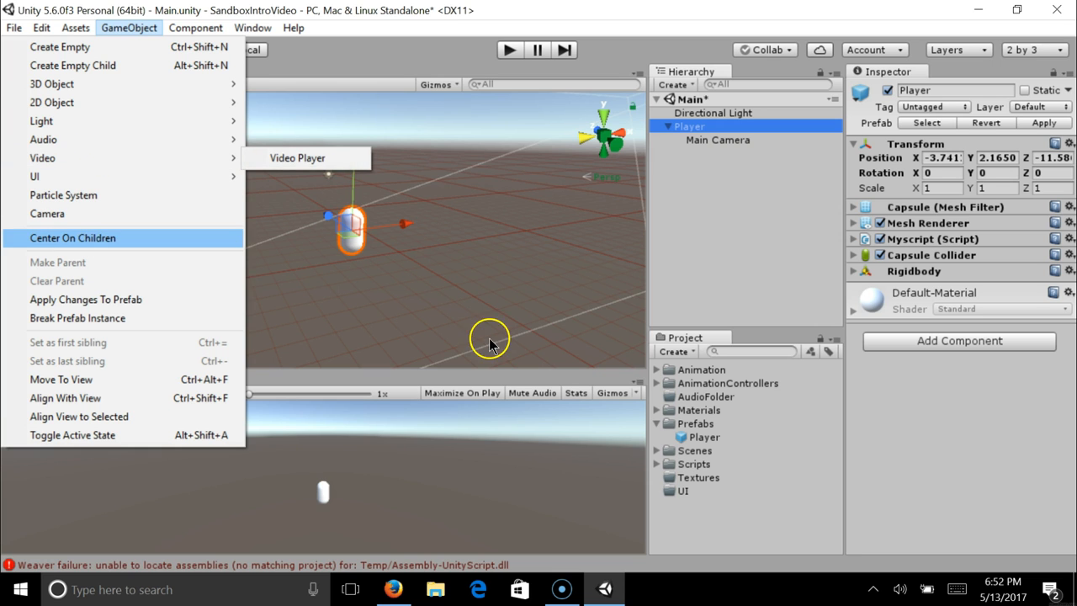
right_click(705, 527)
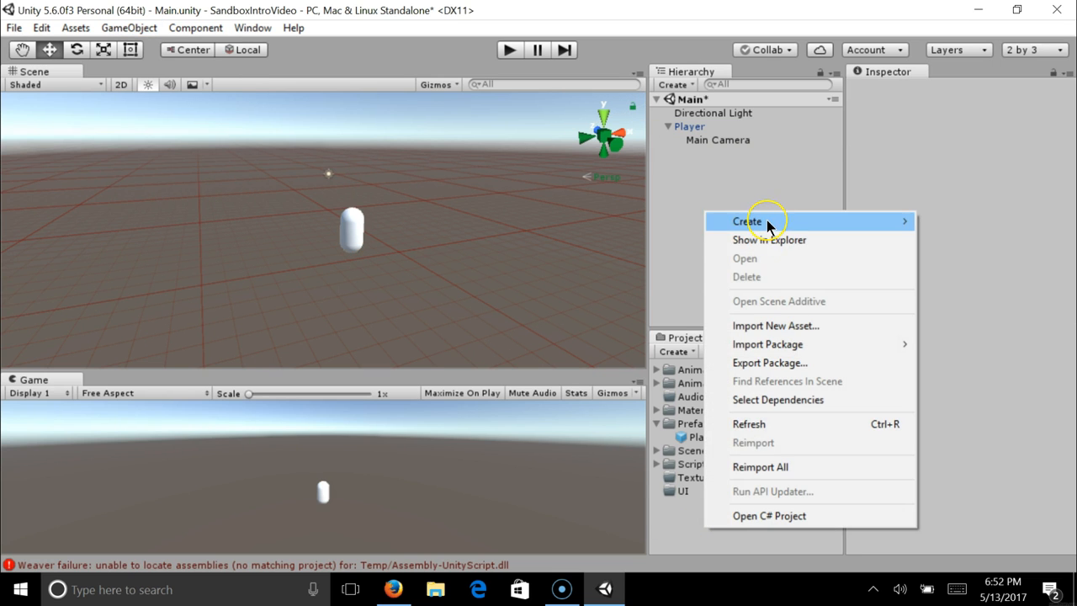
mouse_move(766, 221)
left_click(806, 192)
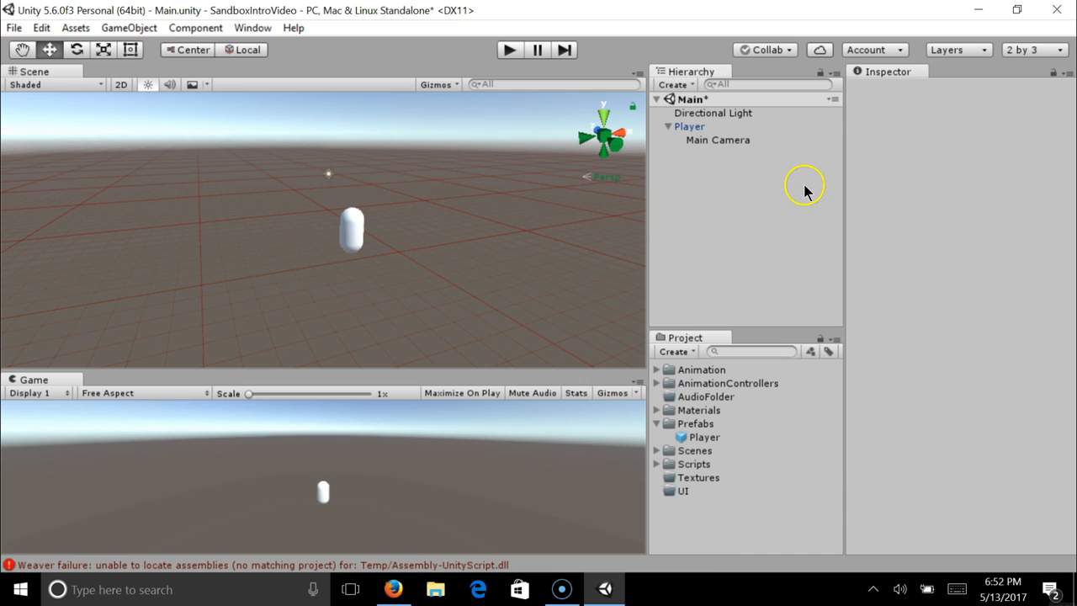
Add a Terrain 3D object at the top level of the Main scene, separate from the Player
right_click(794, 186)
mouse_move(872, 350)
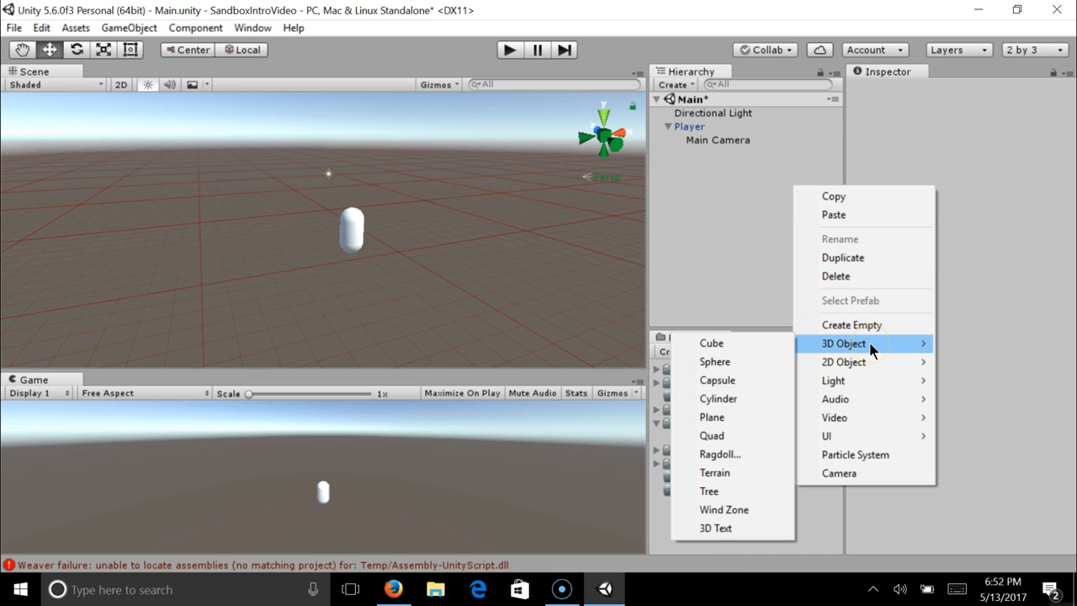
left_click(735, 473)
left_click_drag(493, 212, 409, 221, "alt")
left_click_drag(516, 234, 487, 248, "alt")
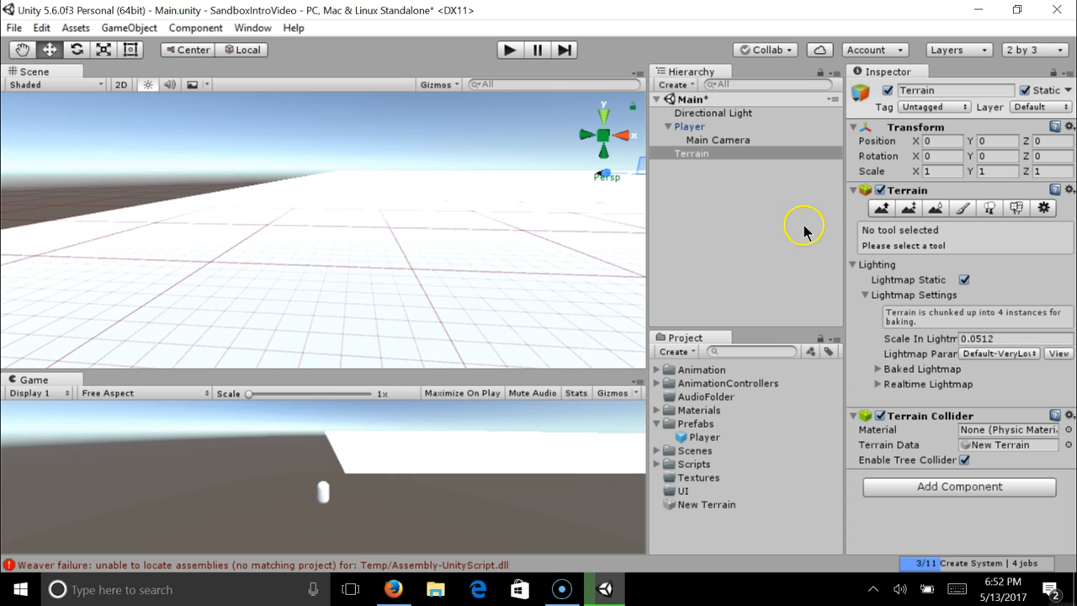
Look through the new Terrain's sculpting, texture painting, tree and detail tools
left_click(877, 209)
left_click(902, 208)
left_click(929, 208)
left_click(957, 208)
left_click(984, 209)
left_click(1011, 208)
left_click(957, 209)
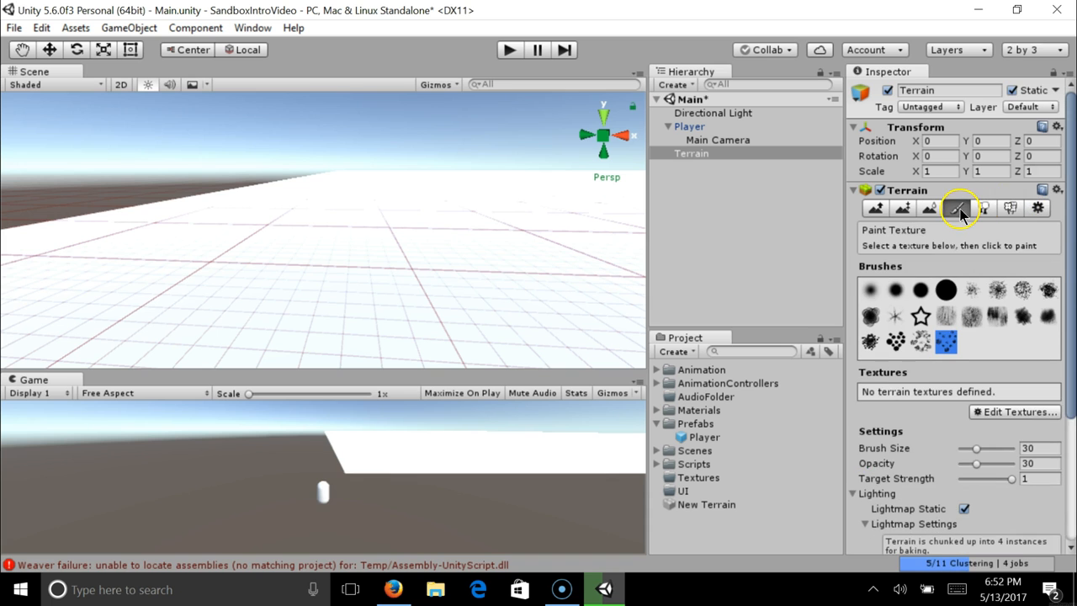
Activate the Raise / Lower Terrain tool and inspect the terrain's corner and surface in the scene
left_click(903, 209)
left_click(877, 209)
mouse_move(493, 277)
left_mouse_down("alt")
mouse_move(483, 237)
mouse_move(534, 260)
mouse_move(612, 260)
mouse_move(568, 258)
left_mouse_up("alt")
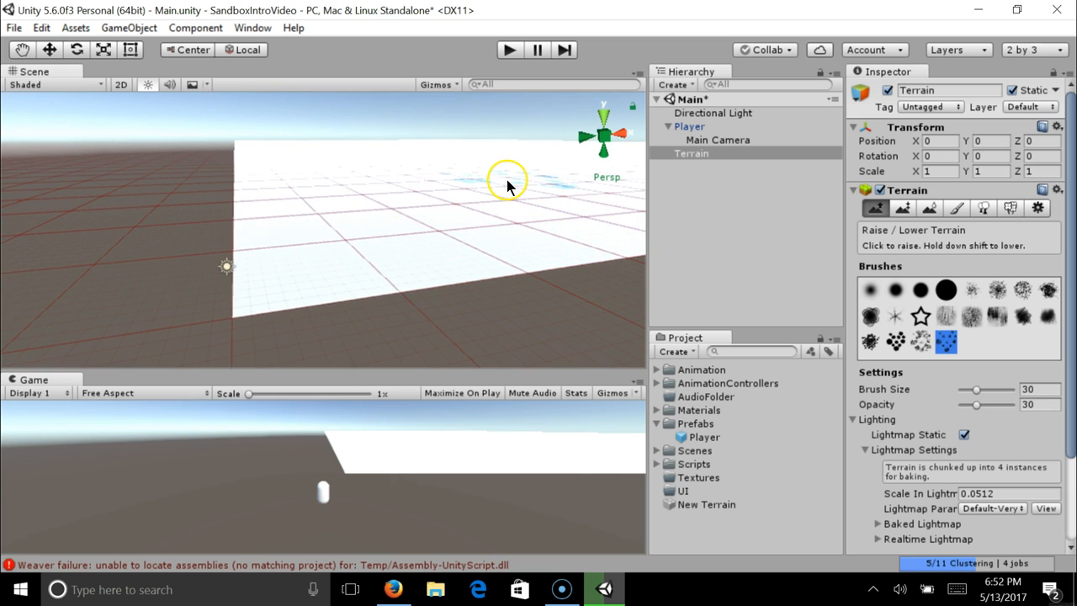
left_click_drag(507, 187, 432, 213, "alt")
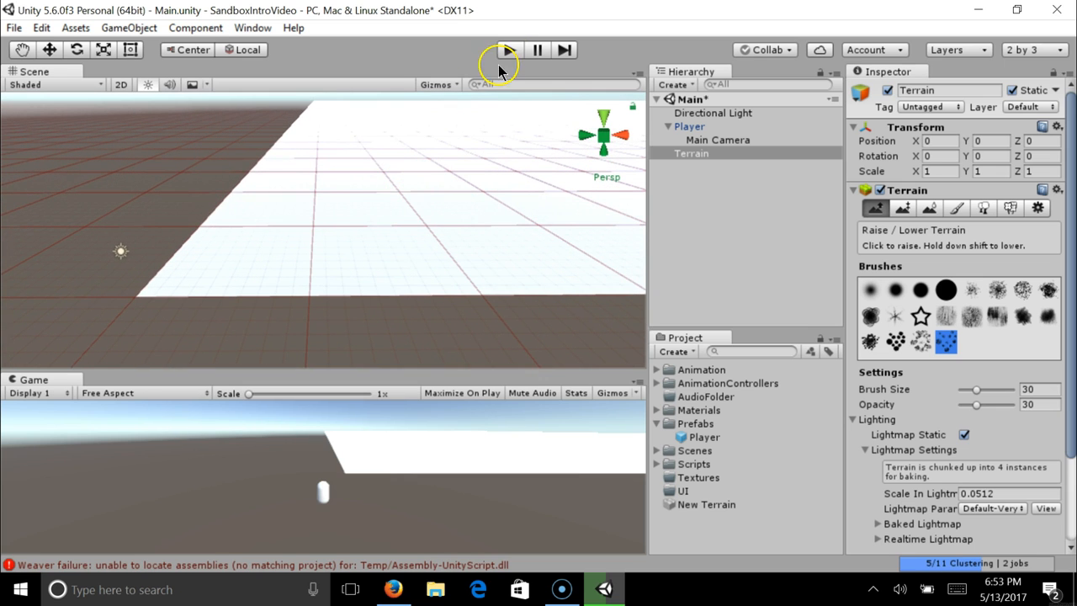